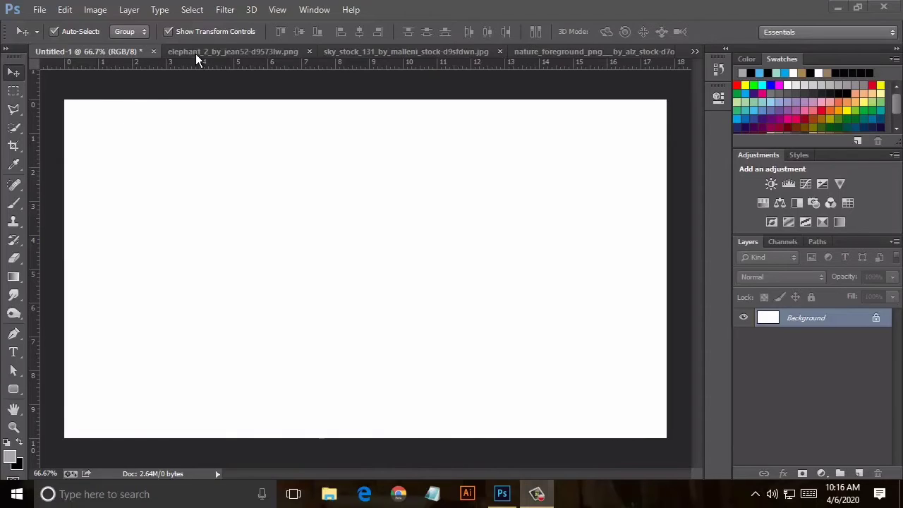
- Look through the elephant, cloudy sky and tree foreground photos via the document tabs
left_click(196, 51)
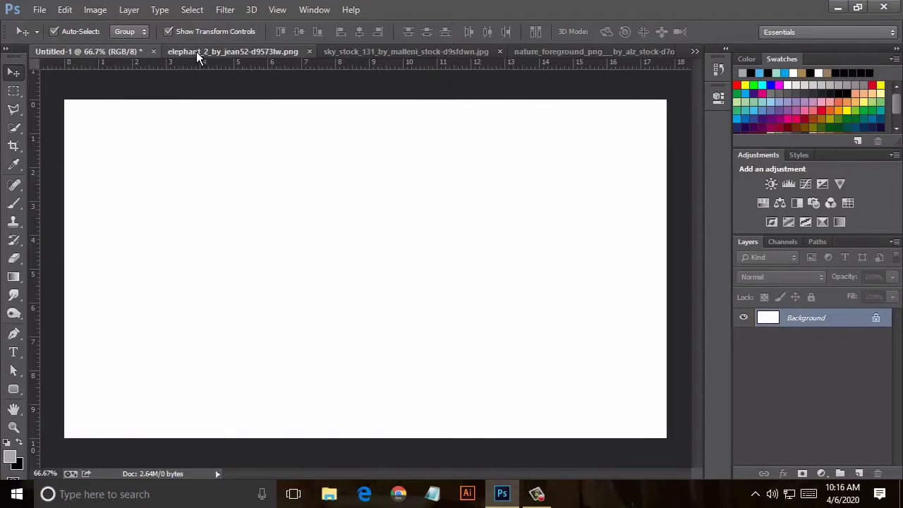
left_click(435, 50)
left_click(585, 52)
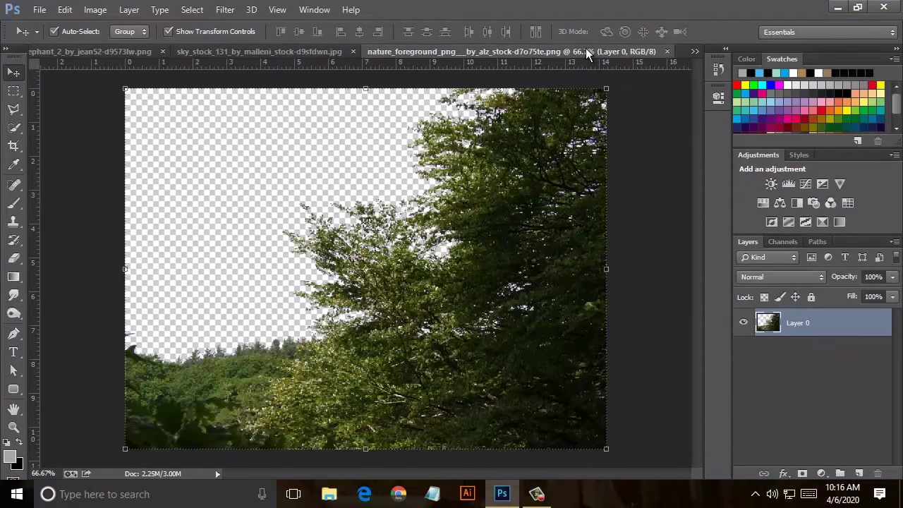
left_click(695, 51)
left_click(613, 89)
left_click(695, 52)
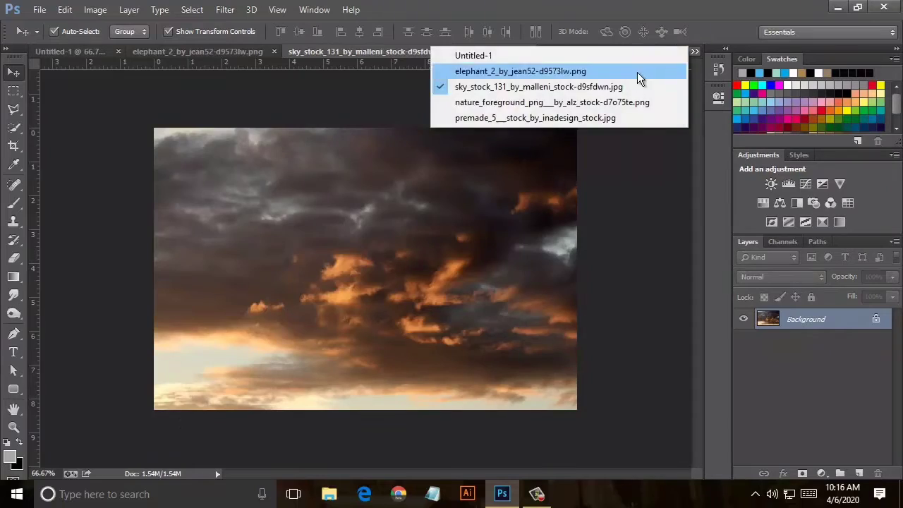
left_click(637, 76)
left_click(694, 52)
- View the coastal rock, trees and Untitled-1, then settle on the elephant with Polygonal Lasso
left_click(616, 121)
left_click(694, 52)
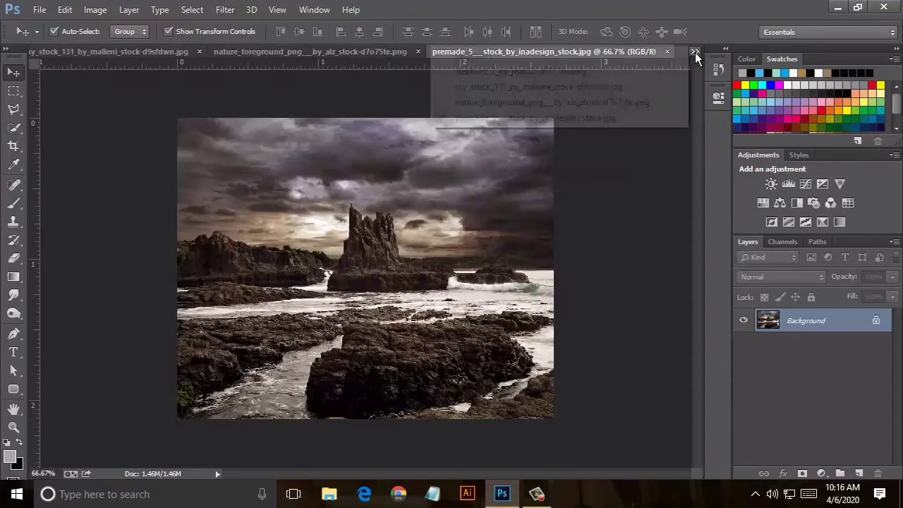
left_click(627, 101)
left_click(693, 53)
left_click(520, 71)
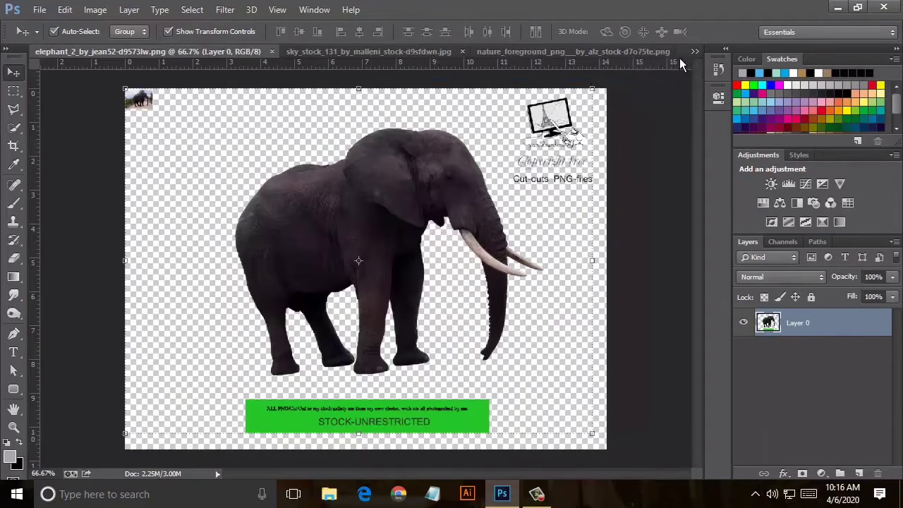
left_click(694, 51)
left_click(668, 60)
left_click(263, 53)
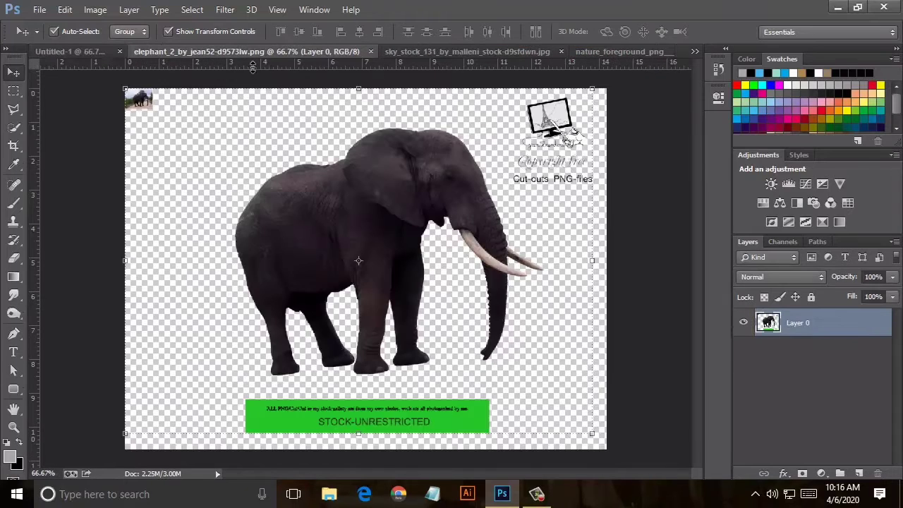
left_click(14, 109)
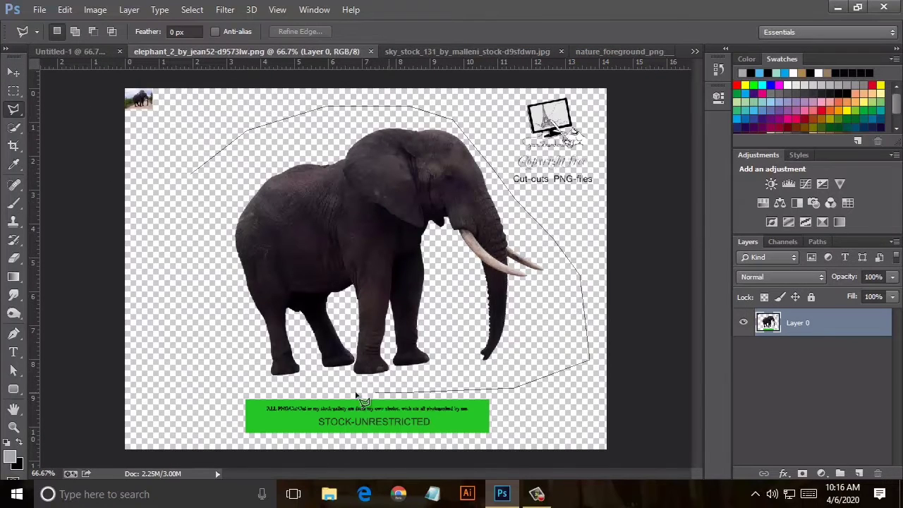
- Close the polygonal selection around the elephant and cut it to the clipboard
left_click(188, 177)
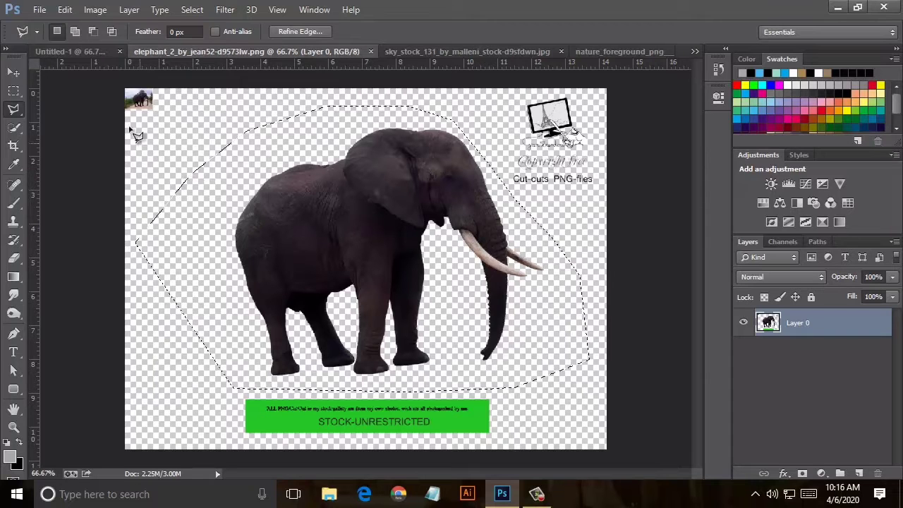
left_click(64, 9)
left_click(111, 88)
- Close the elephant photo without saving and move to the blank Untitled-1 canvas
left_click(374, 52)
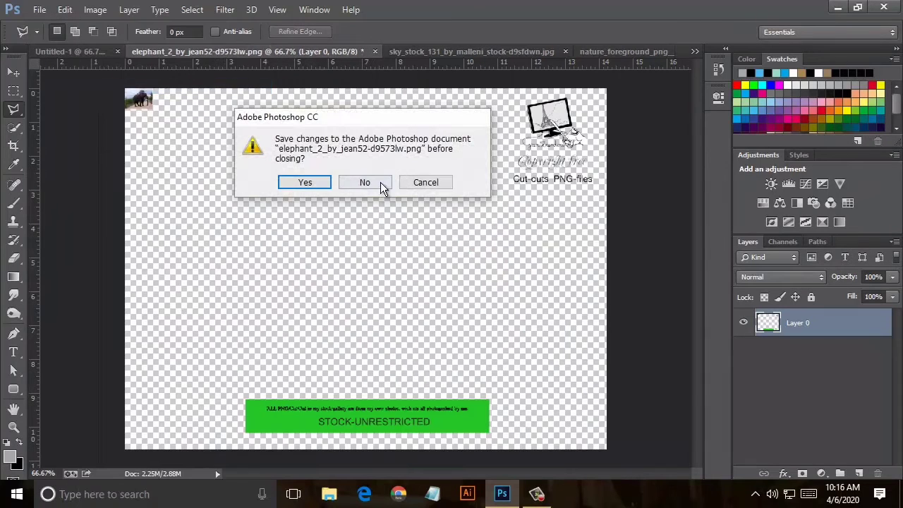
left_click(380, 182)
left_click(282, 49)
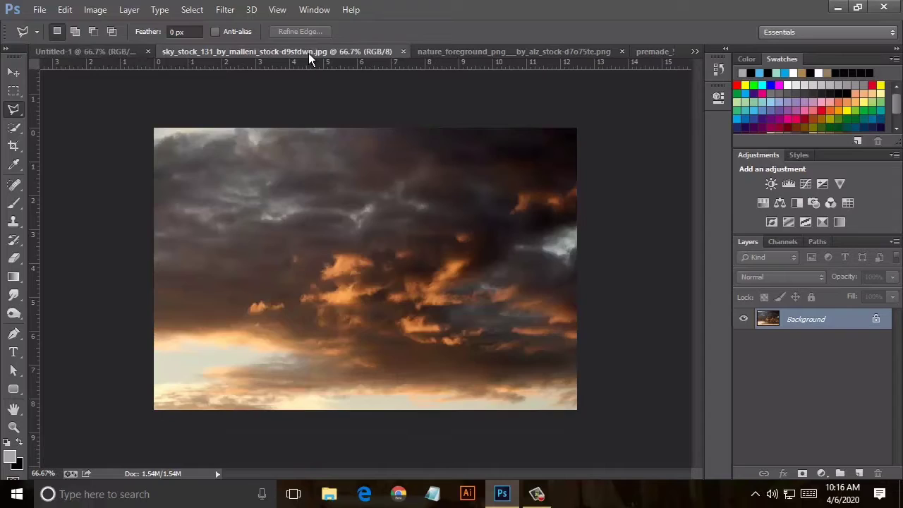
left_click(97, 51)
- Open the cliff_precut_2_by_stockopedia rock image
left_click(40, 10)
left_click(56, 41)
left_click(398, 119)
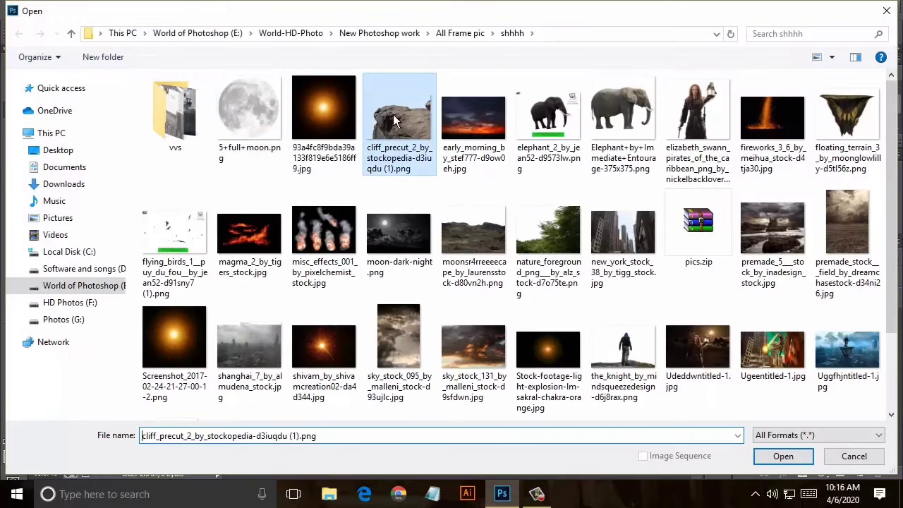
left_click(783, 455)
- Copy the cliff rock into the premade_5 coastal photo with the Move tool, then return to Untitled-1
left_click(13, 72)
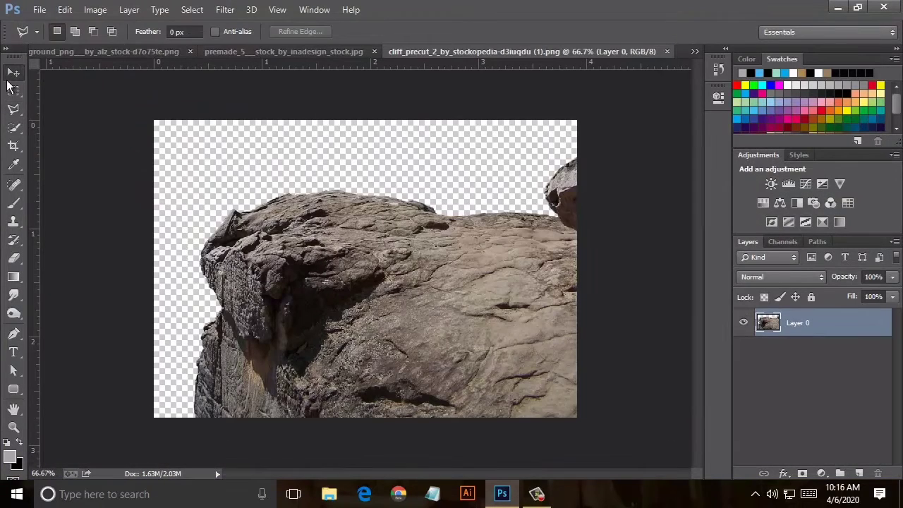
mouse_move(363, 246)
left_mouse_down()
mouse_move(173, 64)
mouse_move(229, 62)
left_mouse_up()
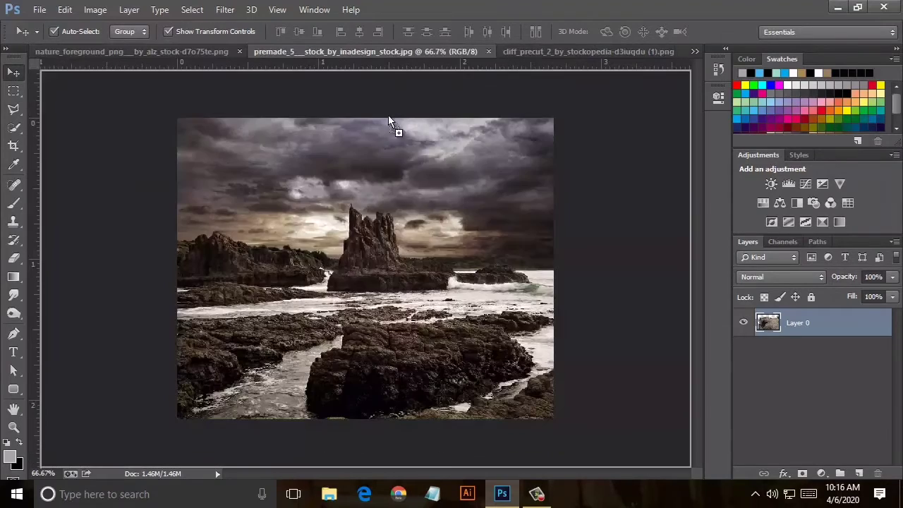
left_click_drag(387, 55, 387, 212)
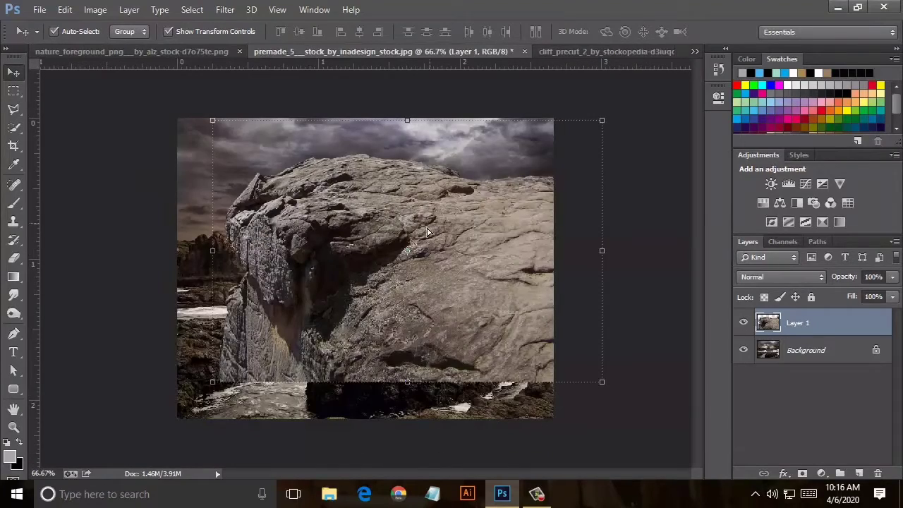
left_click(566, 52)
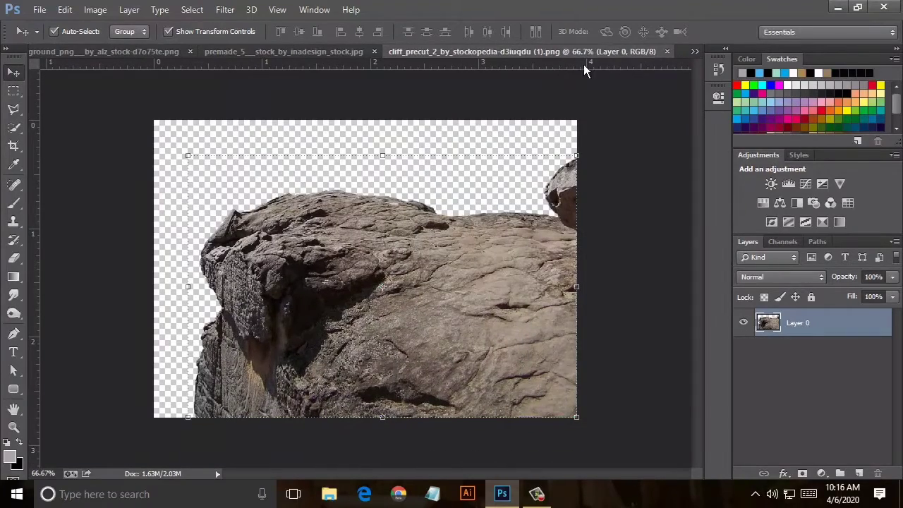
left_click(695, 54)
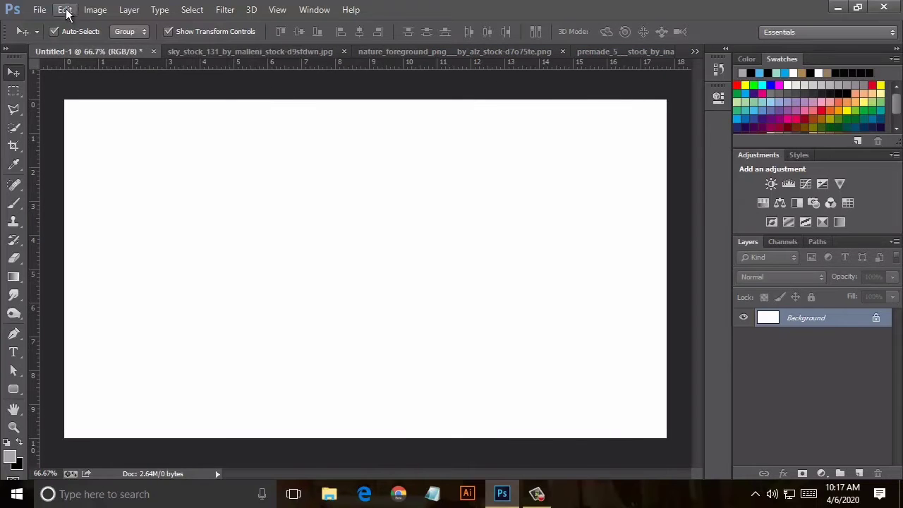
- Paste the elephant into Untitled-1 as Layer 1 and shrink it toward the left
left_click(64, 10)
left_click(121, 125)
mouse_move(216, 149)
left_mouse_down()
mouse_move(308, 239)
mouse_move(373, 282)
left_mouse_up()
left_click_drag(415, 316, 180, 243)
left_click_drag(290, 316, 275, 299)
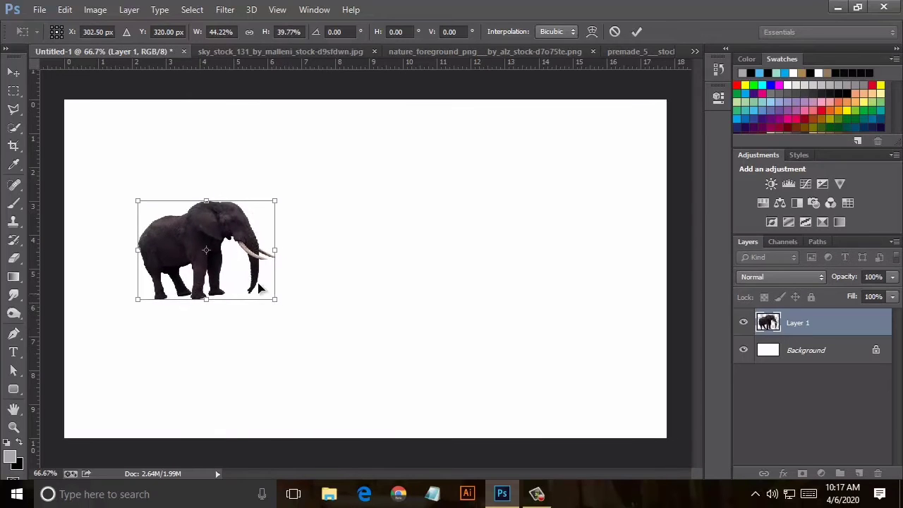
left_click(635, 32)
- Bring the sky into Untitled-1 and transform it to span the full width of the upper canvas
left_click(262, 51)
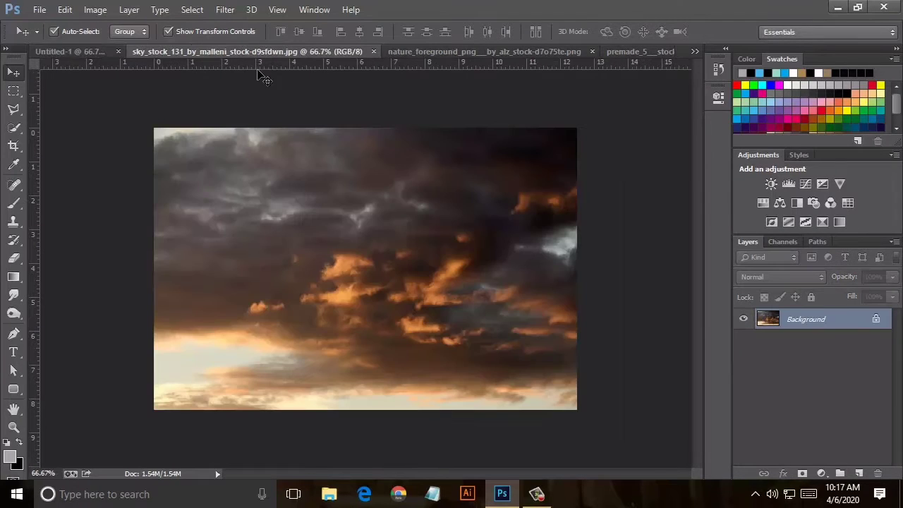
mouse_move(329, 189)
left_mouse_down()
mouse_move(293, 228)
mouse_move(321, 184)
left_mouse_up()
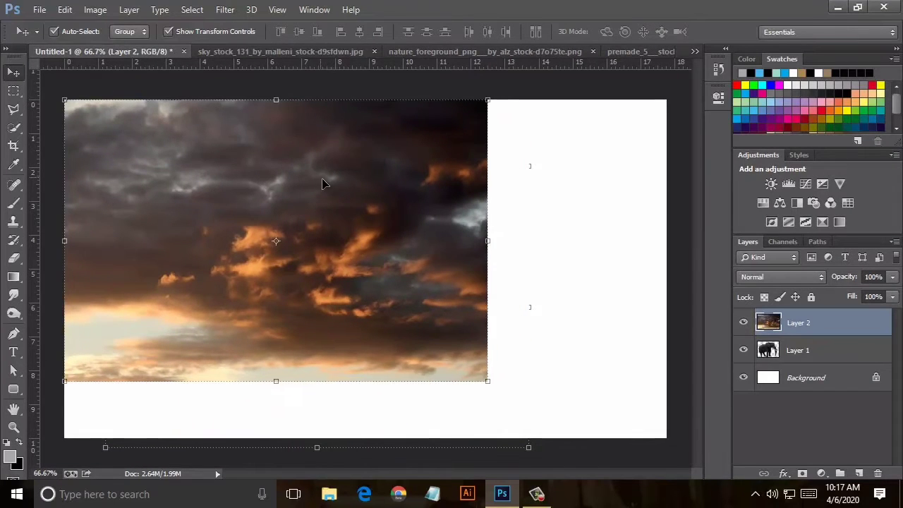
left_click_drag(279, 381, 279, 321)
left_click_drag(489, 210, 666, 209)
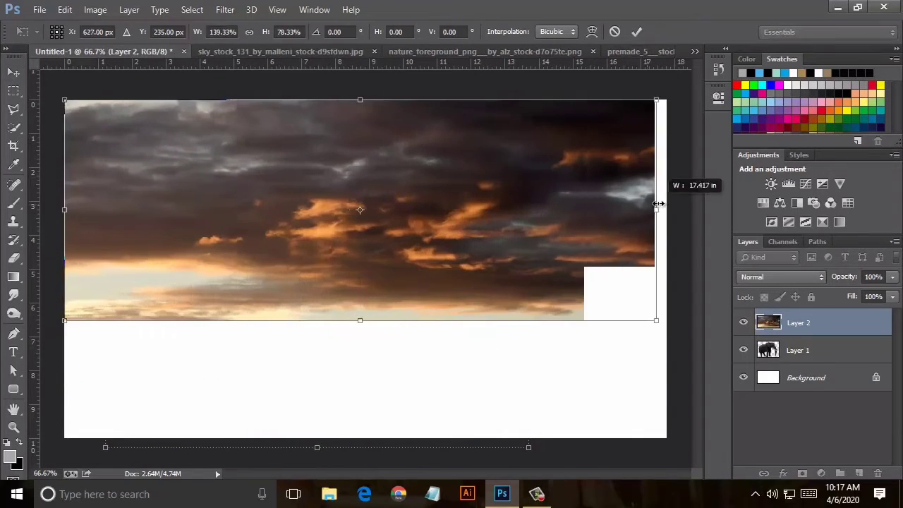
left_click_drag(365, 321, 365, 327)
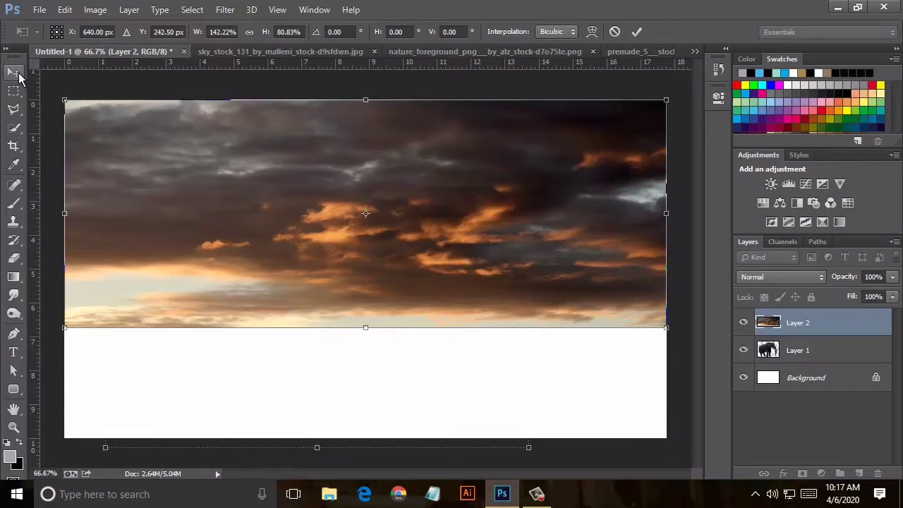
left_click(16, 73)
left_click(343, 177)
- Move the elephant layer above the sky and close the sky_stock photo
left_click_drag(766, 348, 787, 321)
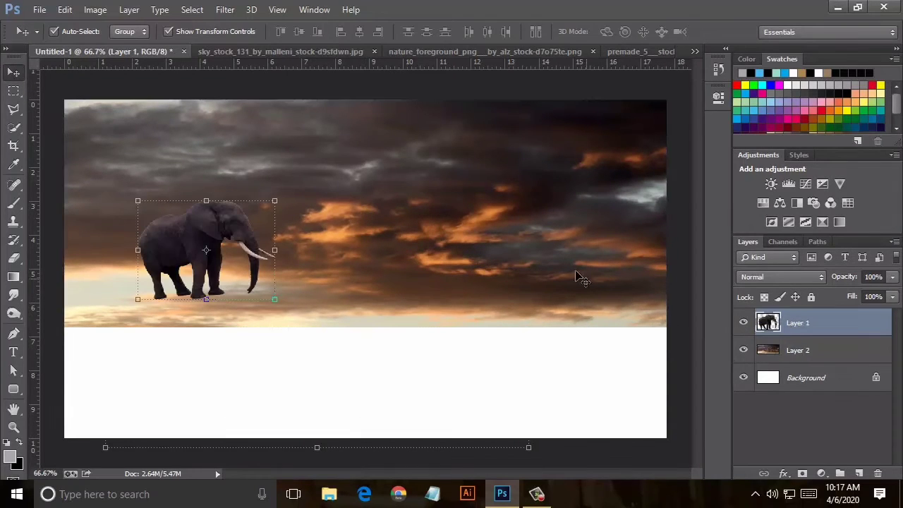
left_click(314, 53)
left_click(367, 53)
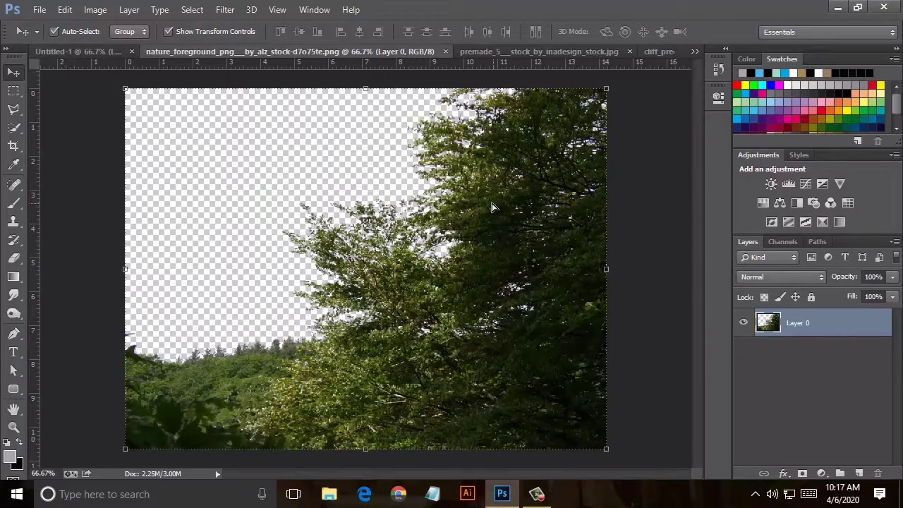
- Drag the trees into Untitled-1 and fit them to the bottom-right corner with Free Transform
mouse_move(346, 87)
left_mouse_down()
mouse_move(136, 86)
mouse_move(529, 278)
left_mouse_up()
key("ctrl+t")
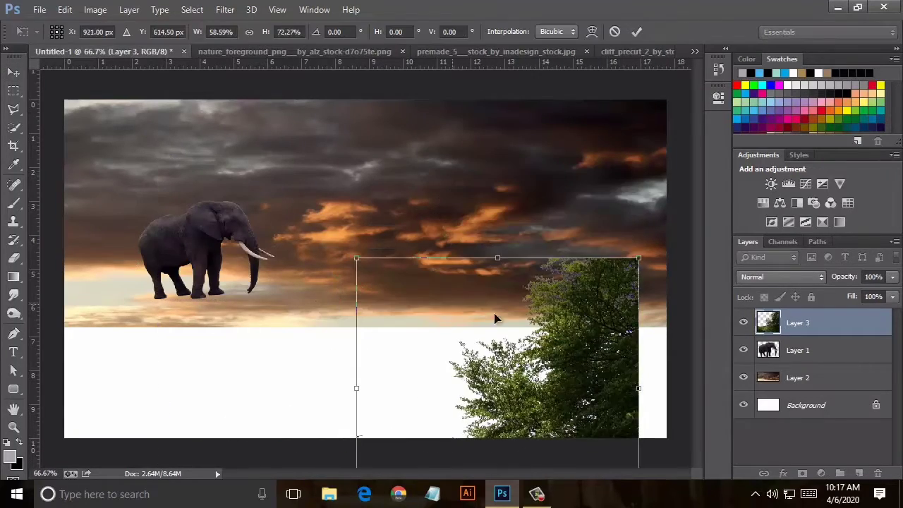
left_click_drag(494, 319, 600, 236)
left_click_drag(528, 179, 527, 230)
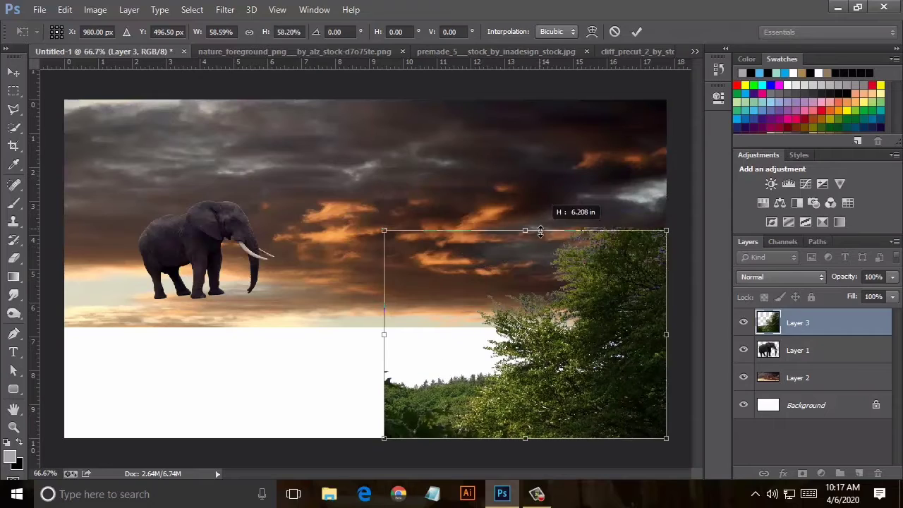
left_click(13, 72)
left_click(295, 180)
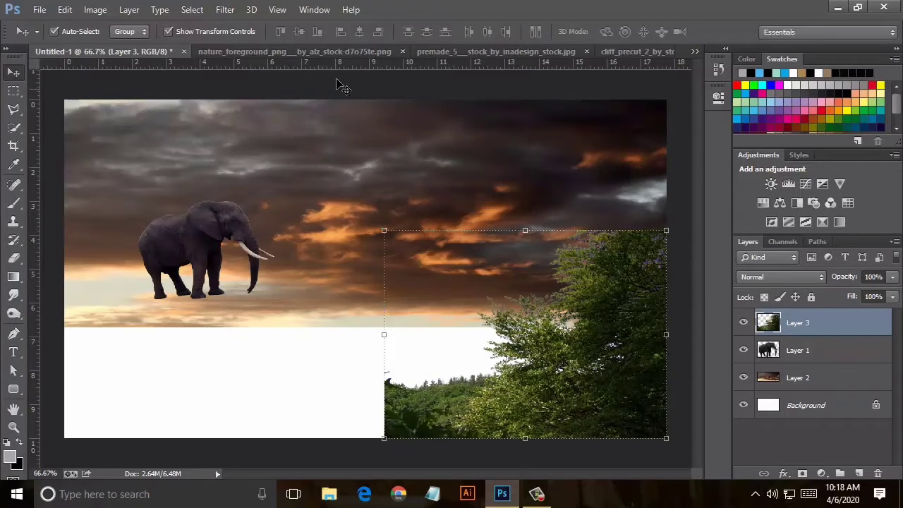
- Close the nature_foreground photo and switch to the premade_5 rock photo
left_click(383, 51)
left_click(445, 52)
left_click(361, 52)
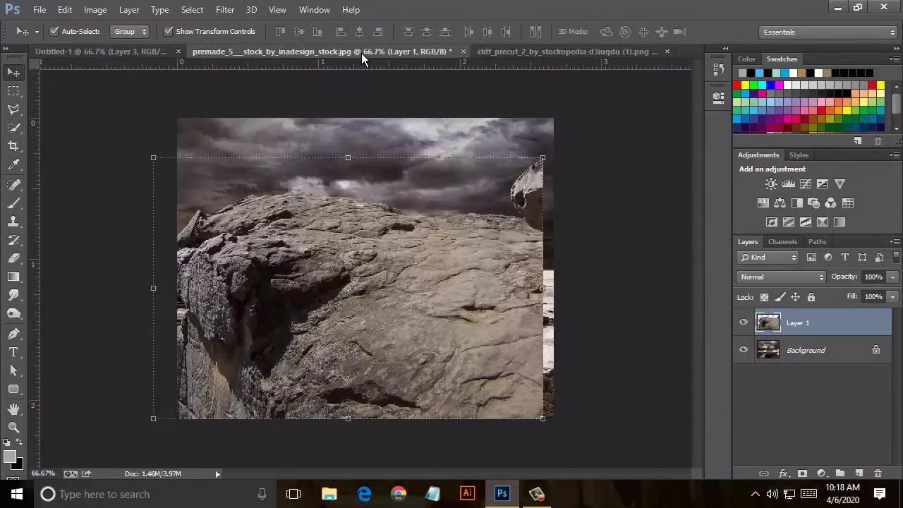
- Hide the pasted cliff layer and duplicate the seascape's Background layer
left_click(776, 353)
left_click(743, 323)
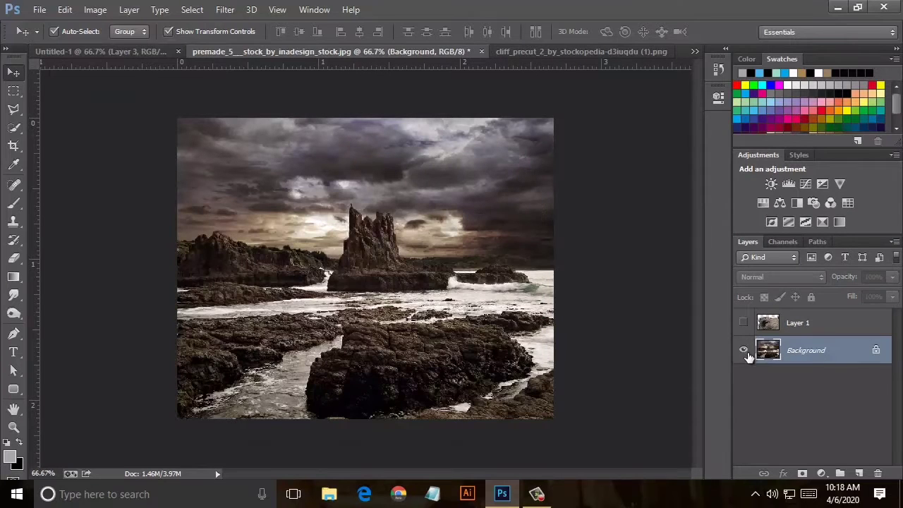
left_click(189, 120)
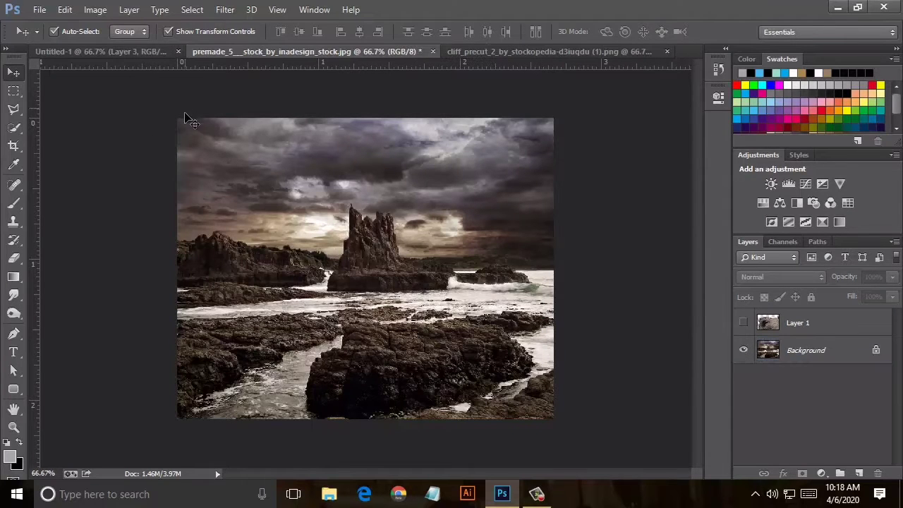
left_click_drag(837, 364, 858, 472)
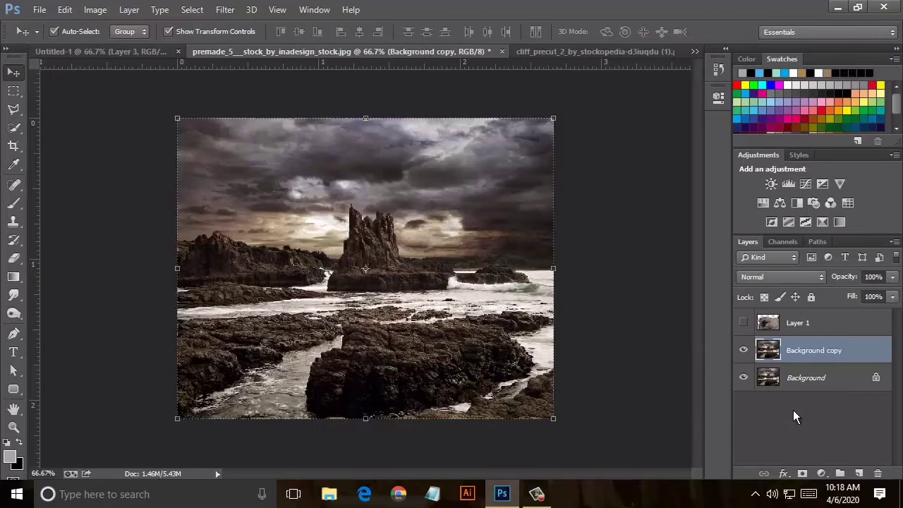
- Bring the seascape copy into Untitled-1, scaled down into the lower right
mouse_move(374, 243)
left_mouse_down()
mouse_move(110, 52)
mouse_move(269, 219)
left_mouse_up()
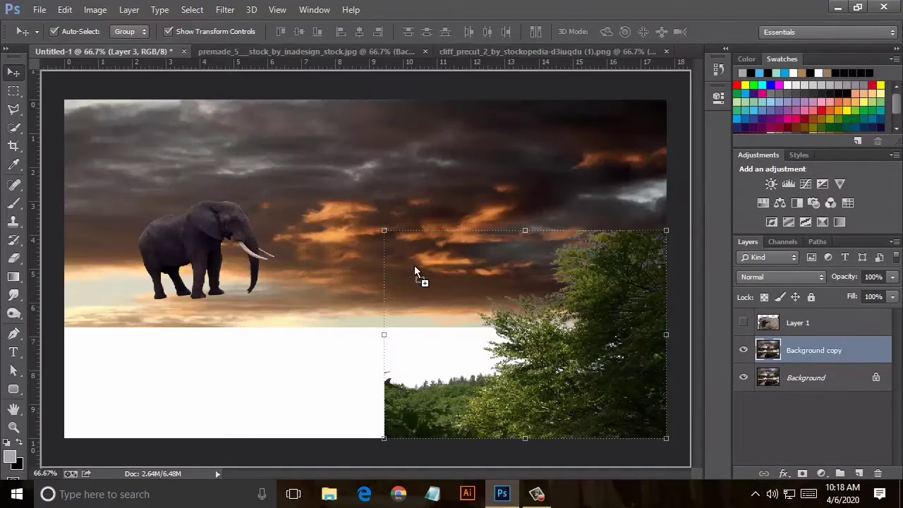
left_click_drag(415, 269, 459, 280)
left_click_drag(327, 208, 449, 283)
left_click_drag(514, 316, 452, 250)
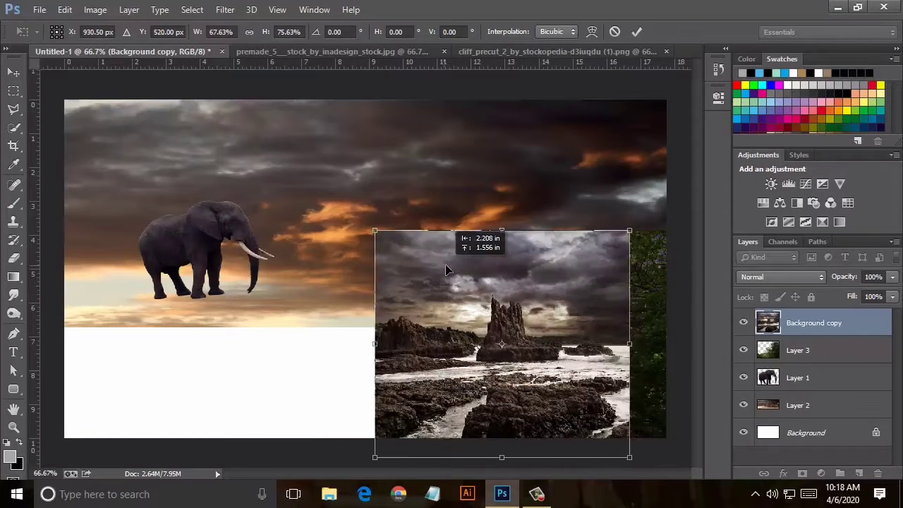
left_click(333, 52)
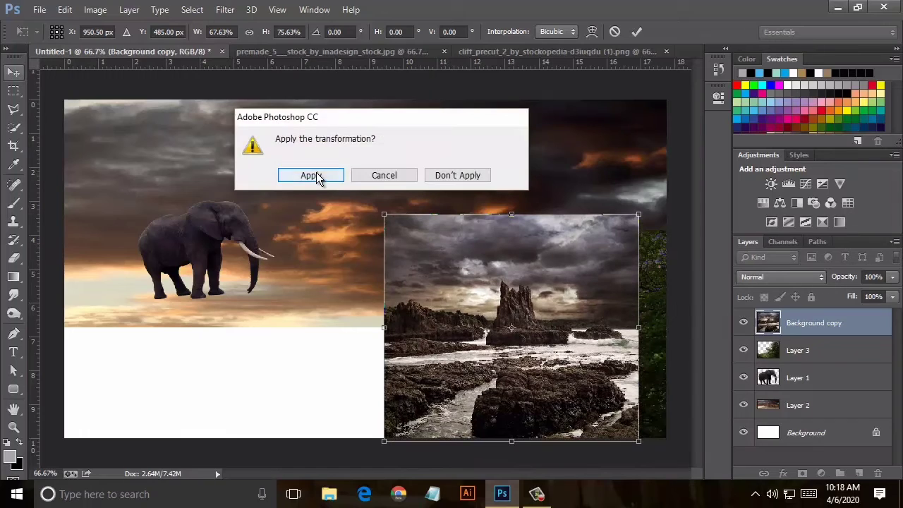
key("Return")
- Close premade_5 without saving and switch to the cliff image
left_click(505, 51)
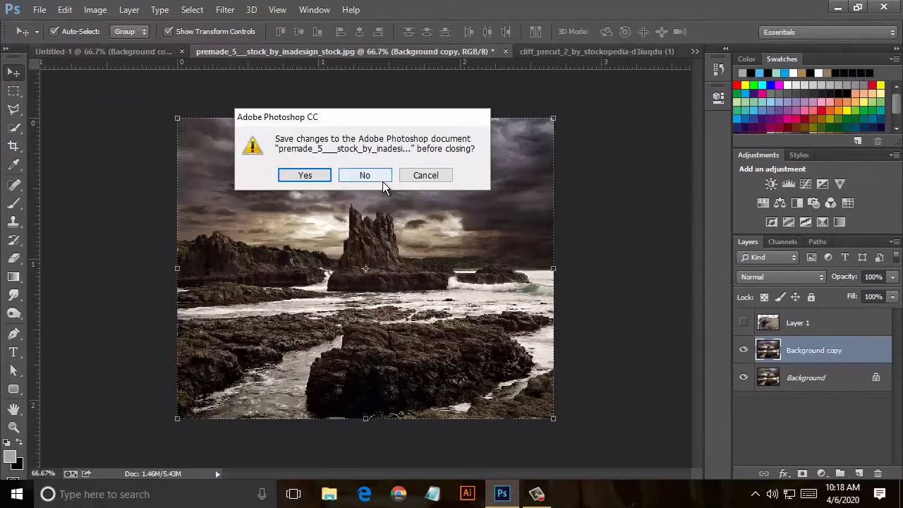
left_click(381, 181)
left_click(355, 53)
- Copy the cliff into Untitled-1, flip it horizontally and fit it to the lower left
mouse_move(401, 252)
left_mouse_down()
mouse_move(213, 249)
mouse_move(218, 300)
mouse_move(332, 249)
left_mouse_up()
left_click_drag(108, 301, 691, 303)
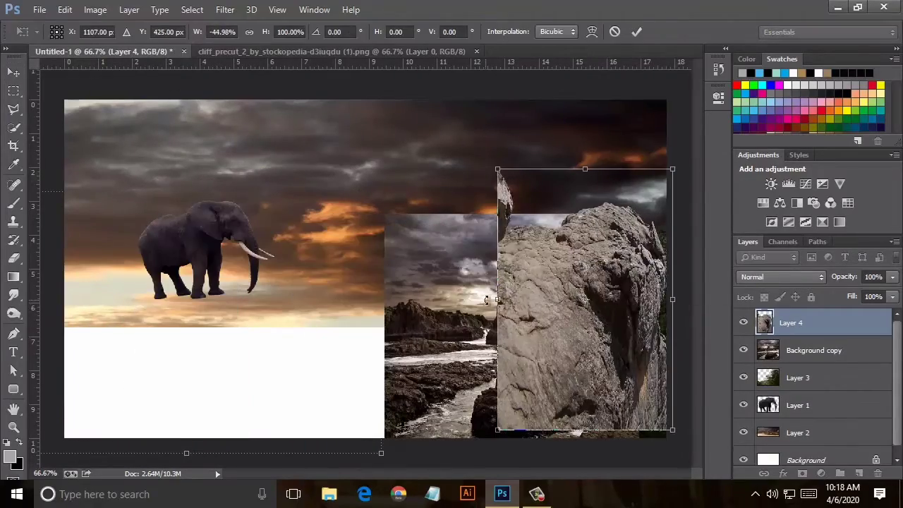
left_click_drag(509, 328, 139, 340)
left_click_drag(185, 179, 186, 263)
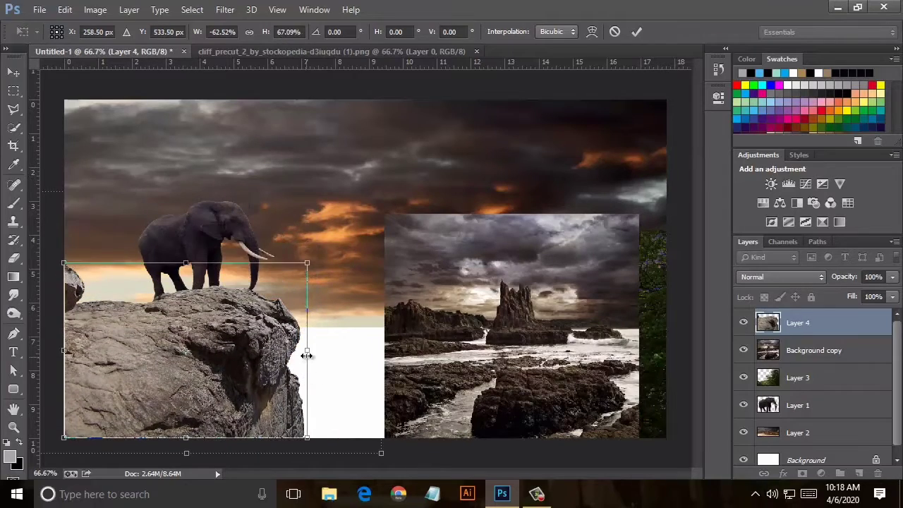
left_click_drag(307, 352, 383, 355)
left_click_drag(224, 263, 229, 231)
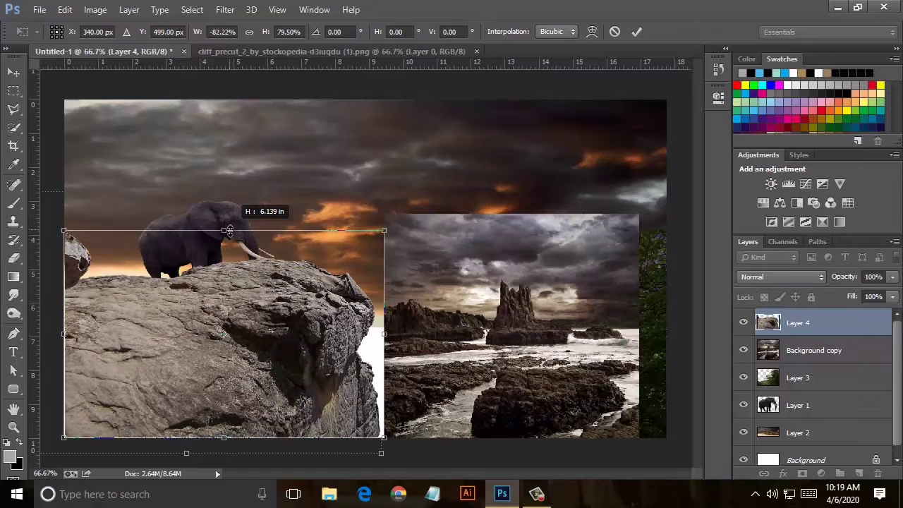
- Apply the cliff transform and stand the elephant layer on top of the cliff
left_click_drag(397, 338, 412, 337)
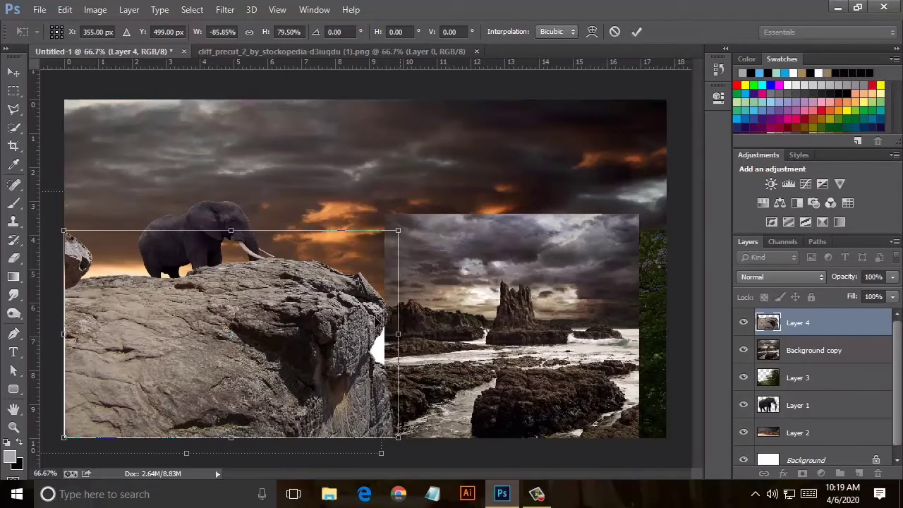
left_click(14, 72)
left_click(299, 178)
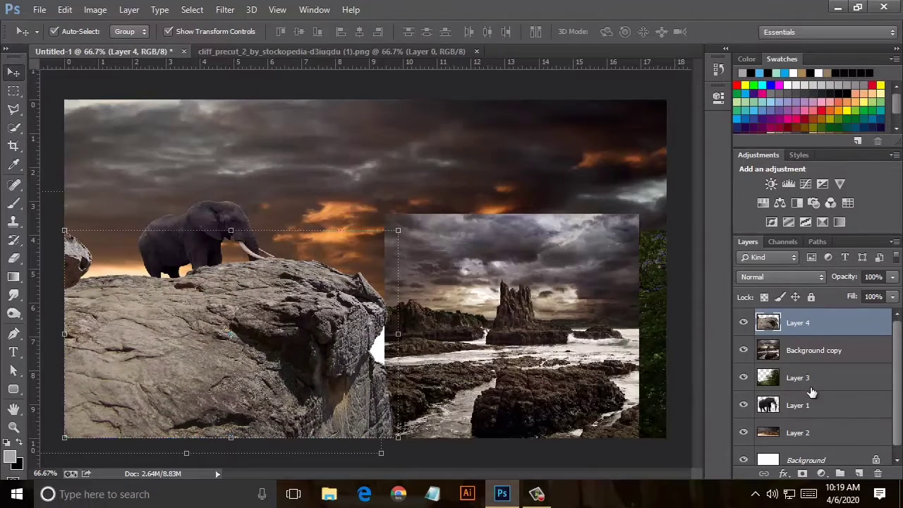
left_click_drag(803, 405, 800, 326)
left_click_drag(186, 235, 271, 210)
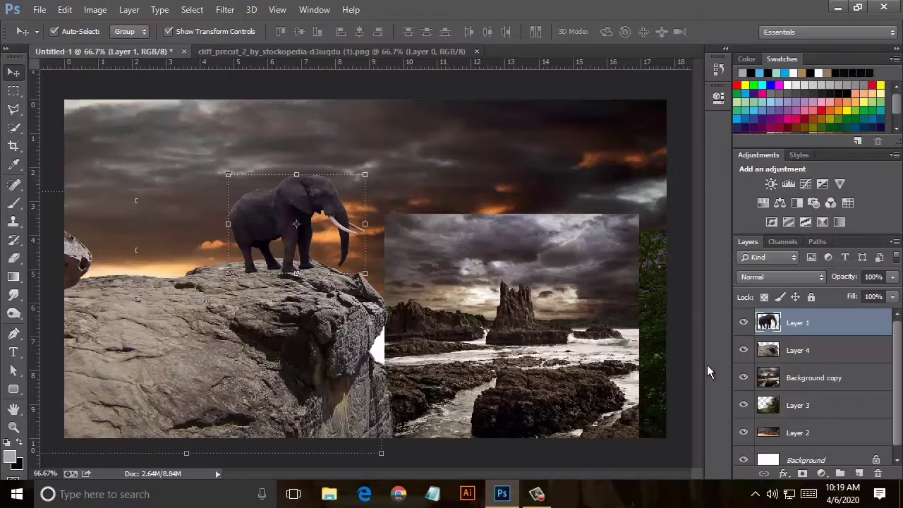
- Free-transform the Background copy seascape to reach from the cliff to the right edge, taller
left_click(793, 379)
key("ctrl+t")
left_click_drag(511, 215, 521, 283)
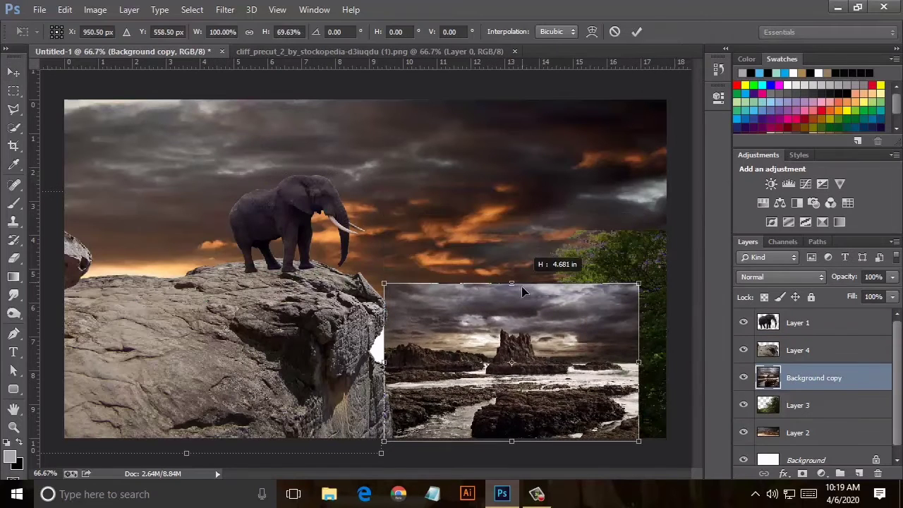
left_click_drag(385, 362, 361, 362)
left_click_drag(645, 367, 666, 362)
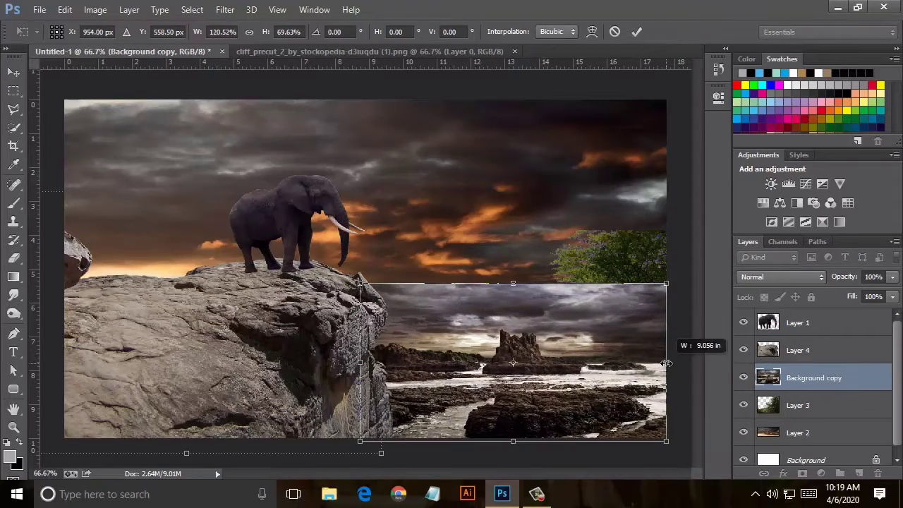
left_click_drag(512, 440, 511, 438)
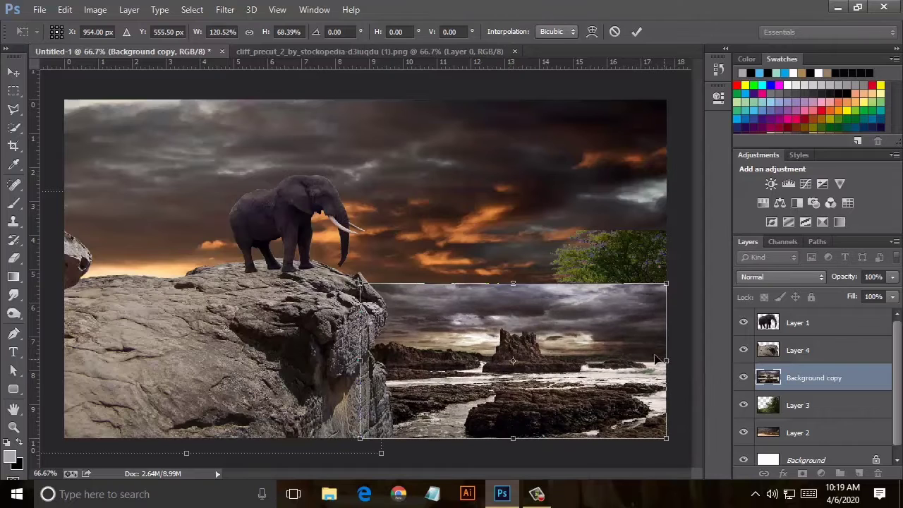
left_click_drag(514, 281, 513, 258)
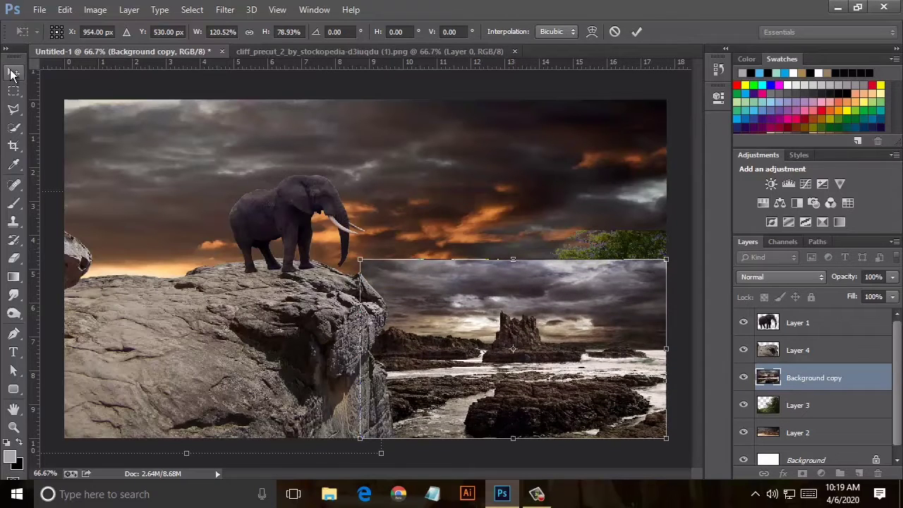
left_click(13, 73)
left_click(310, 175)
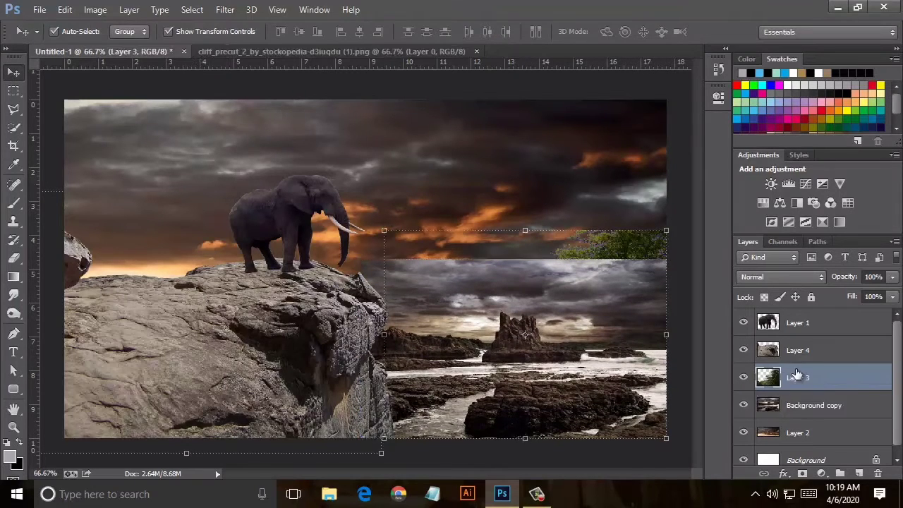
- Move the foliage and sky layers above the seascape and close the cliff source document
left_click_drag(799, 401, 796, 378)
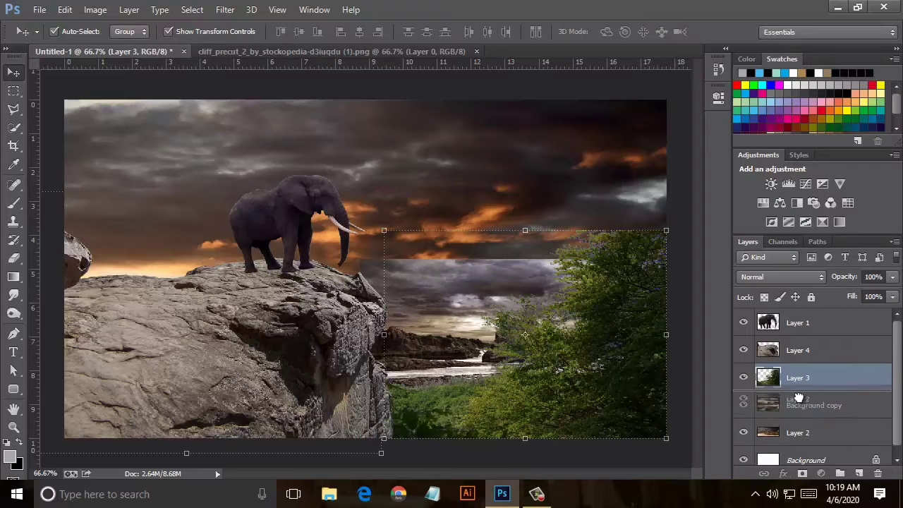
left_click_drag(802, 438, 800, 404)
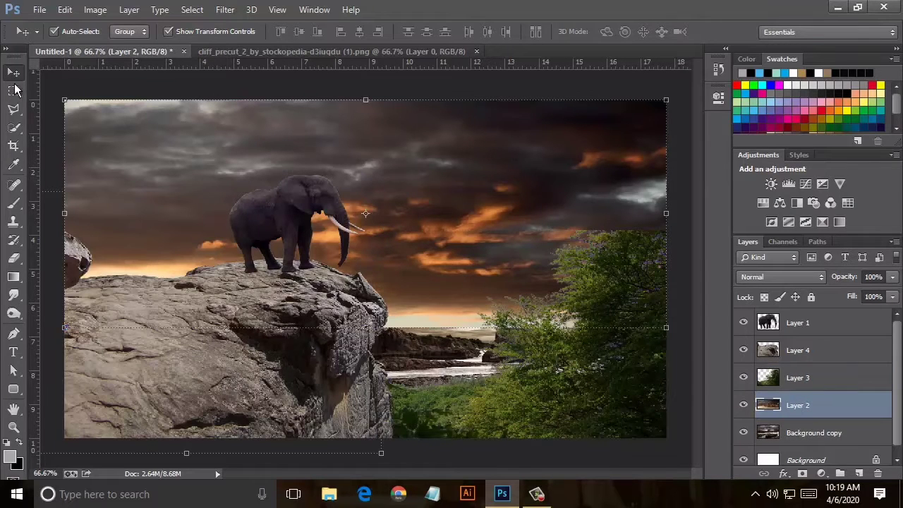
left_click(374, 51)
left_click(476, 51)
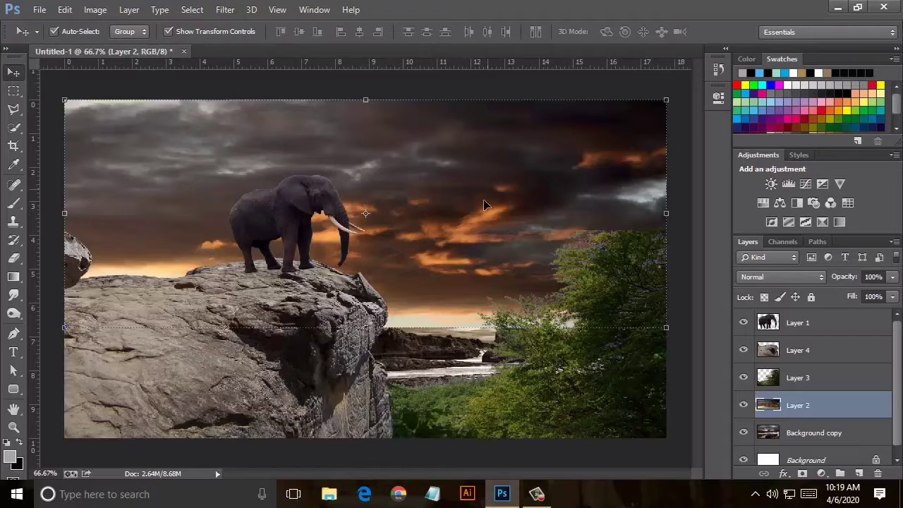
- Select the foliage layer with the Eraser and set the brush size to 99
left_click(836, 378)
key("e")
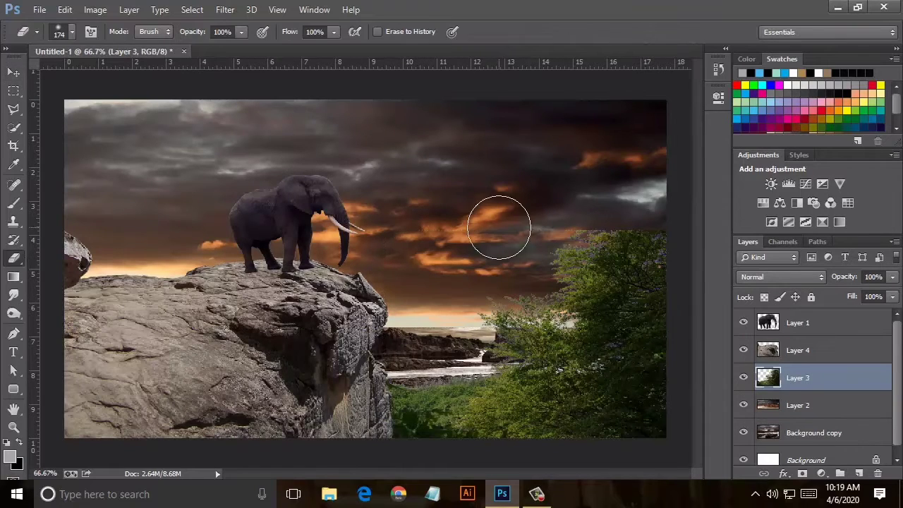
key("ctrl+plus")
key("ctrl+plus")
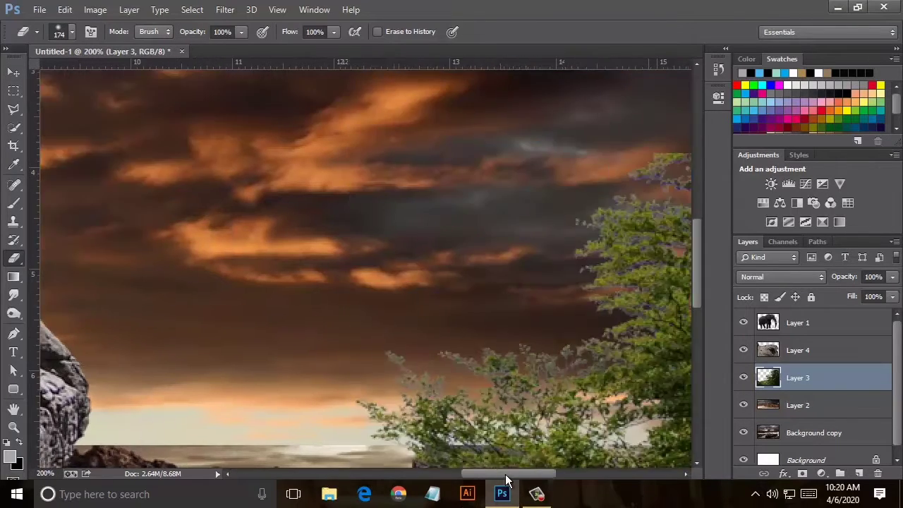
left_click_drag(448, 480, 578, 473)
left_click(71, 32)
left_click(134, 59)
type("99")
key("Return")
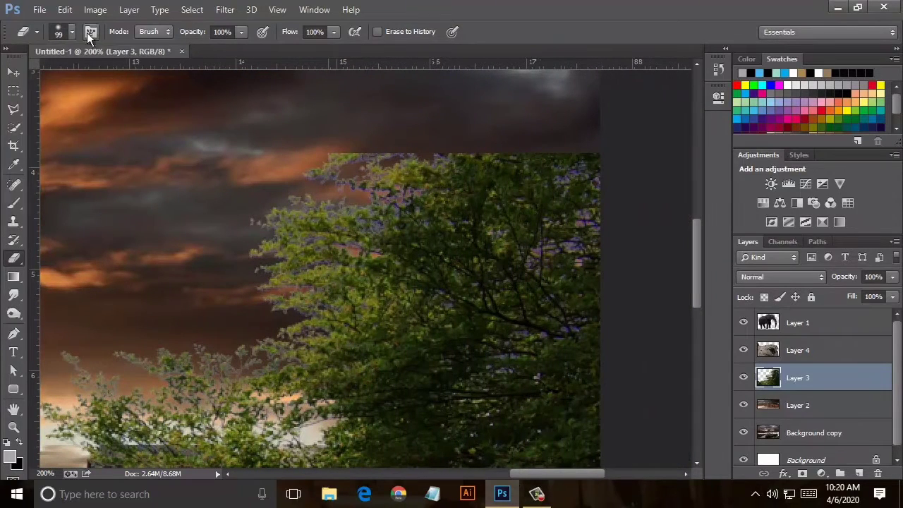
- Erase stray foliage from the sky and the trees covering the river
left_click(71, 32)
left_click_drag(102, 75, 100, 75)
key("Return")
mouse_move(352, 151)
left_mouse_down()
mouse_move(619, 145)
mouse_move(298, 242)
mouse_move(255, 227)
left_mouse_up()
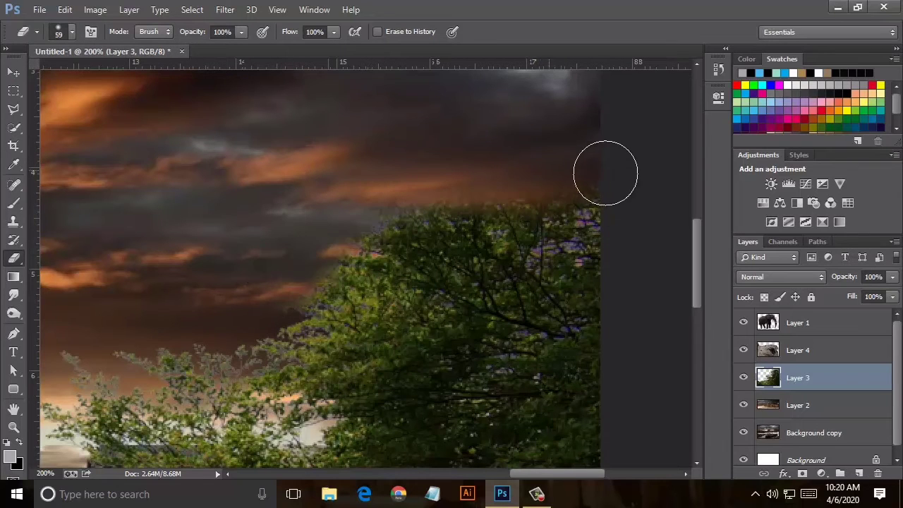
key("ctrl+minus")
scroll(372, 308, "down", 3)
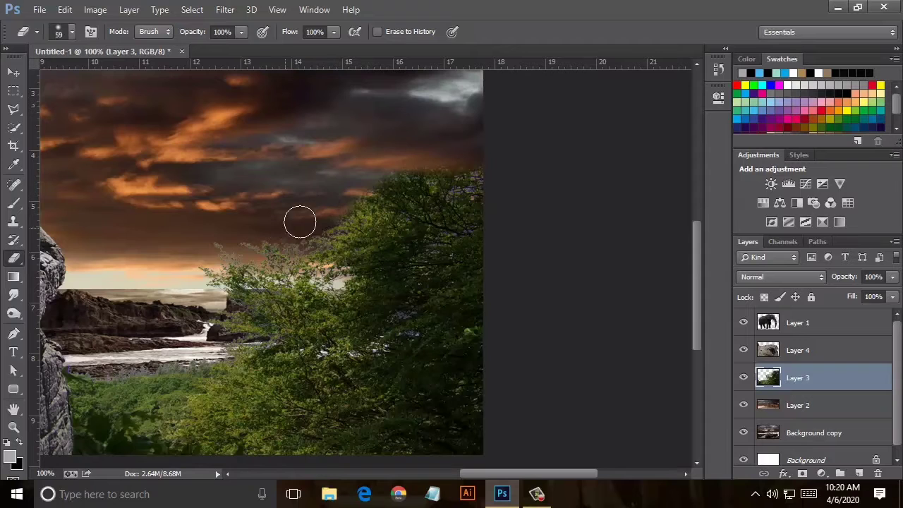
left_click_drag(529, 473, 483, 443)
scroll(445, 381, "down", 3)
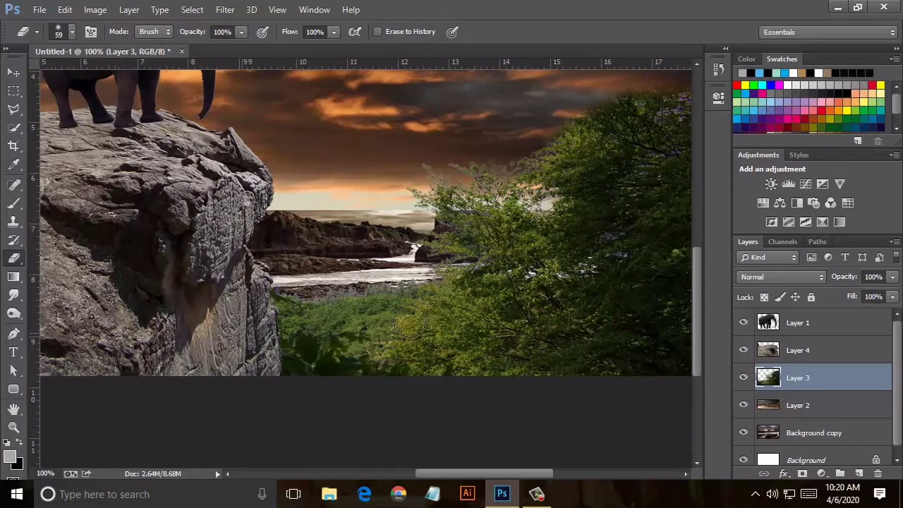
left_click_drag(398, 276, 310, 277)
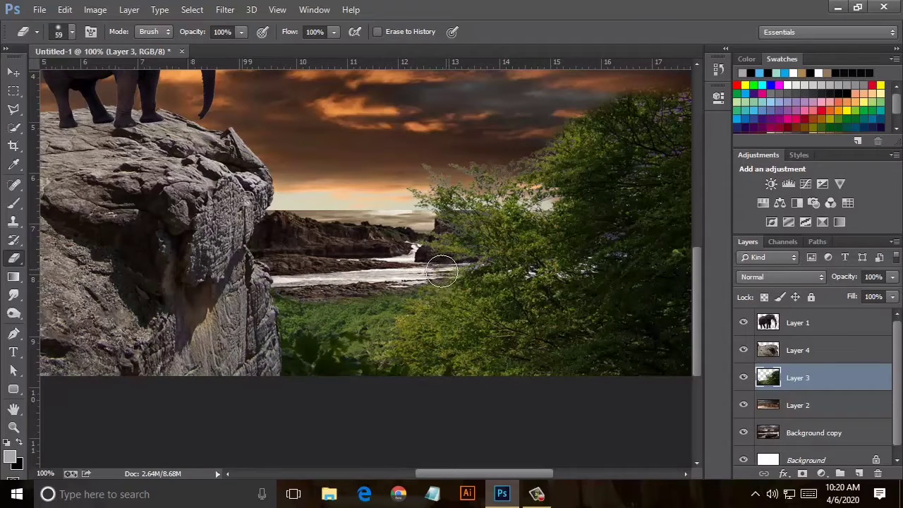
scroll(405, 286, "up", 2)
- On the sky layer, erase the sea horizon, glow and dark band behind the treetops
left_click(838, 410)
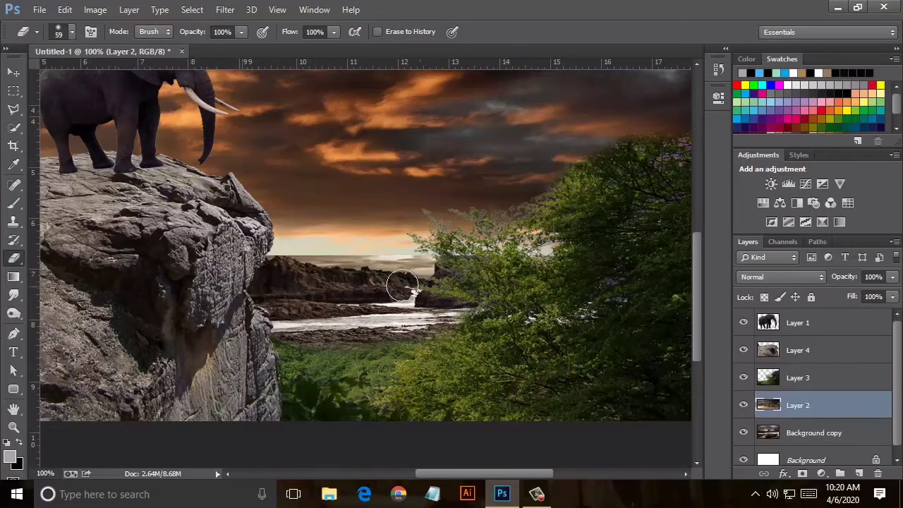
left_click_drag(291, 263, 472, 306)
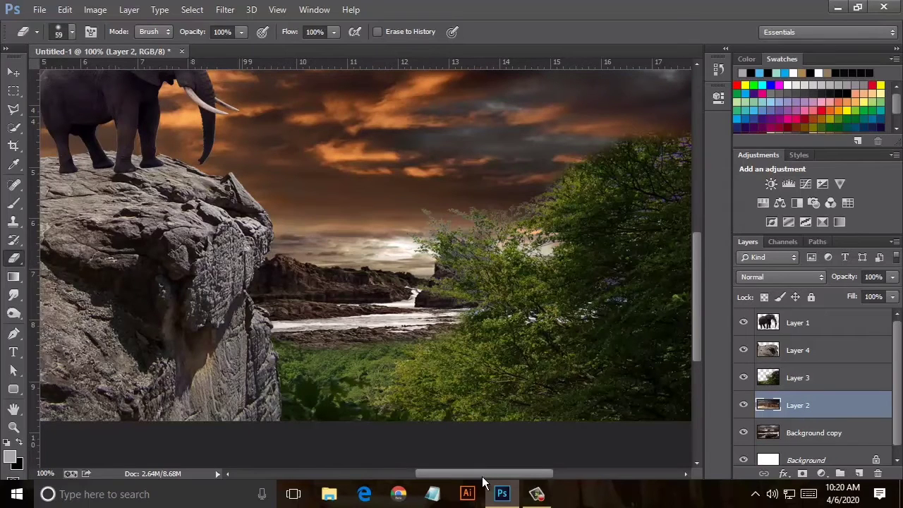
left_click_drag(483, 477, 515, 477)
left_click_drag(346, 237, 541, 169)
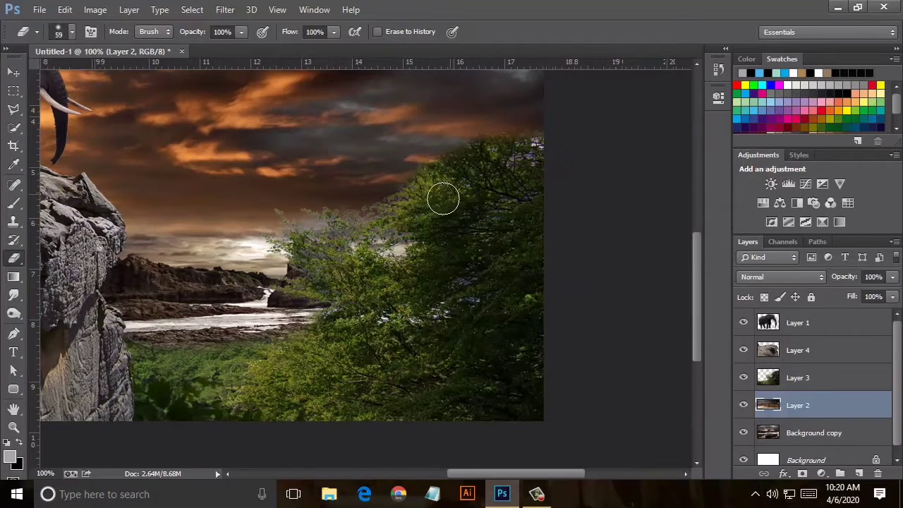
mouse_move(337, 232)
left_mouse_down()
mouse_move(165, 236)
mouse_move(262, 211)
mouse_move(134, 221)
mouse_move(375, 204)
mouse_move(144, 225)
left_mouse_up()
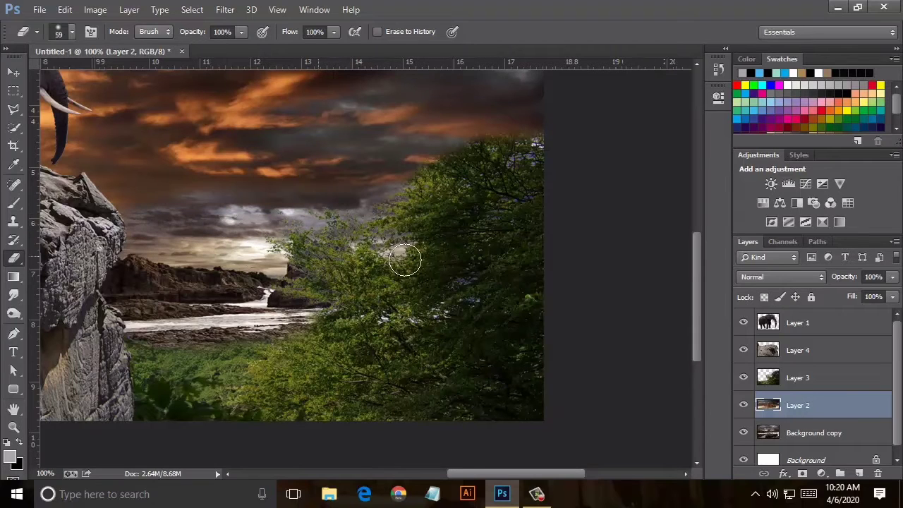
scroll(375, 293, "down", 2)
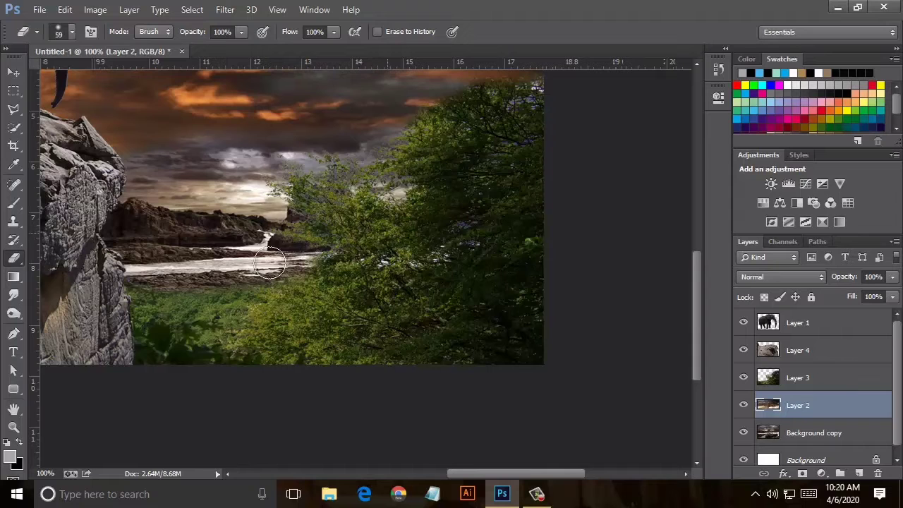
scroll(142, 274, "up", 2)
scroll(143, 254, "up", 2)
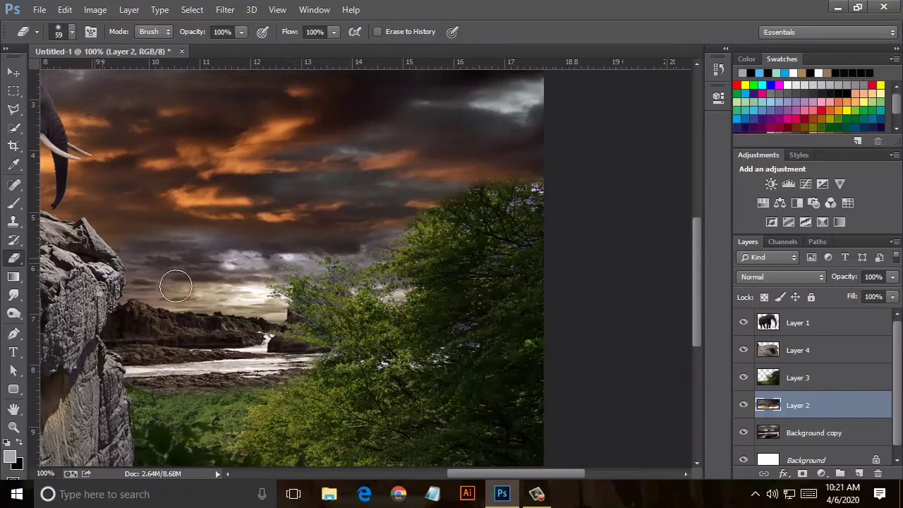
scroll(212, 275, "down", 1)
- Stretch Layer 2's bottom edge down so the sky layer is slightly taller
key("ctrl+minus")
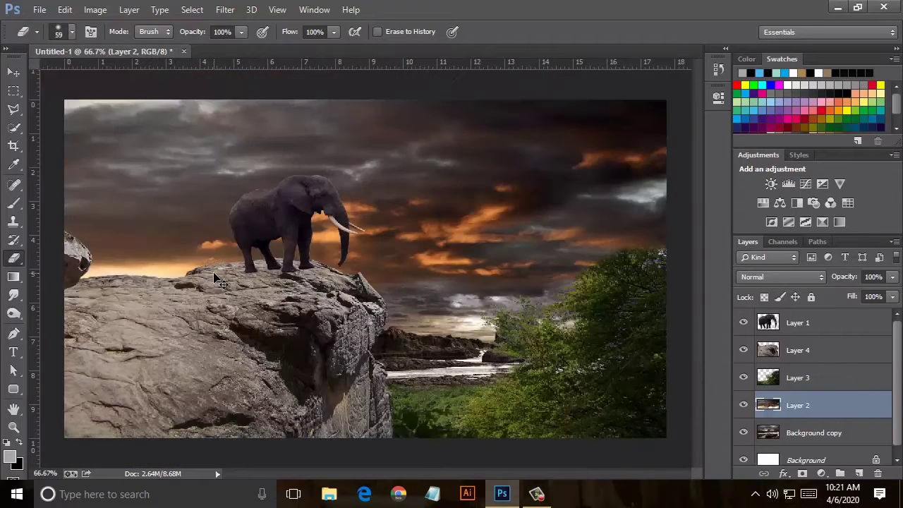
key("v")
key("ctrl+t")
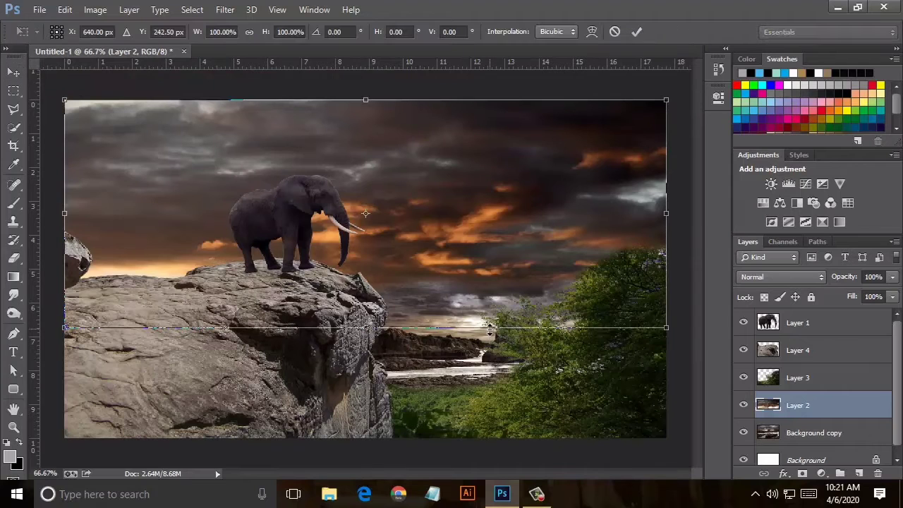
left_click_drag(490, 327, 490, 339)
key("v")
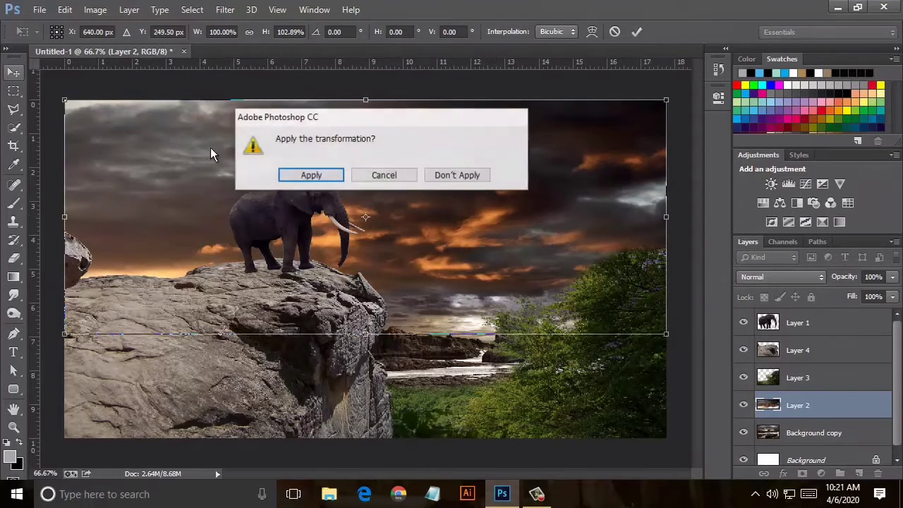
left_click(314, 177)
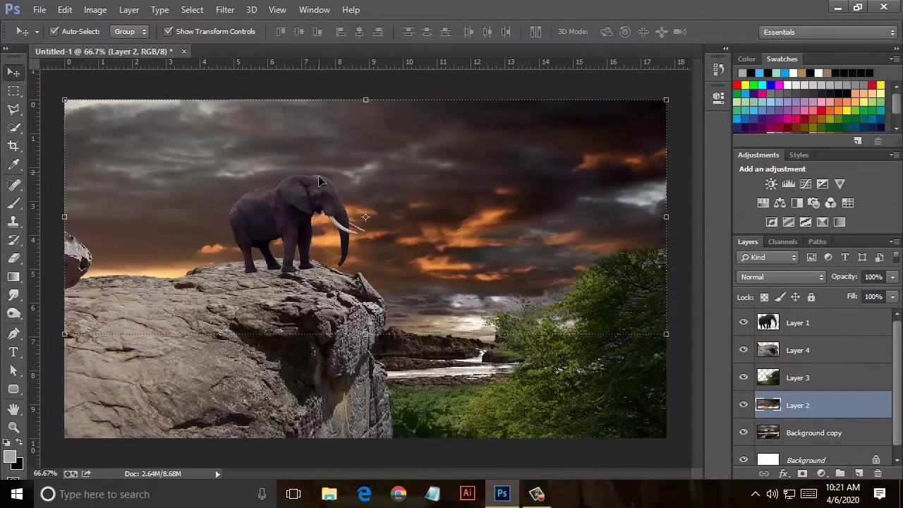
- Stretch the cliff rock on Layer 4 upward and narrow its top
left_click(775, 376)
left_click(780, 351)
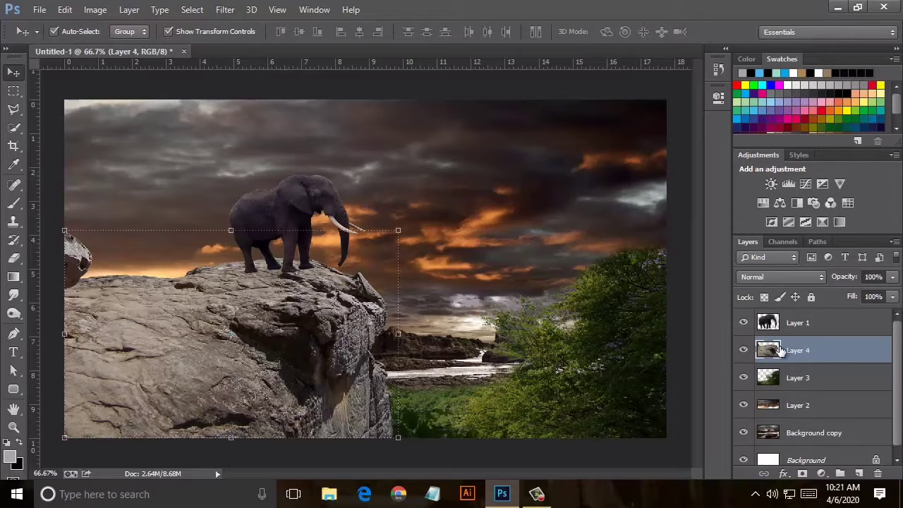
left_click_drag(231, 229, 227, 197)
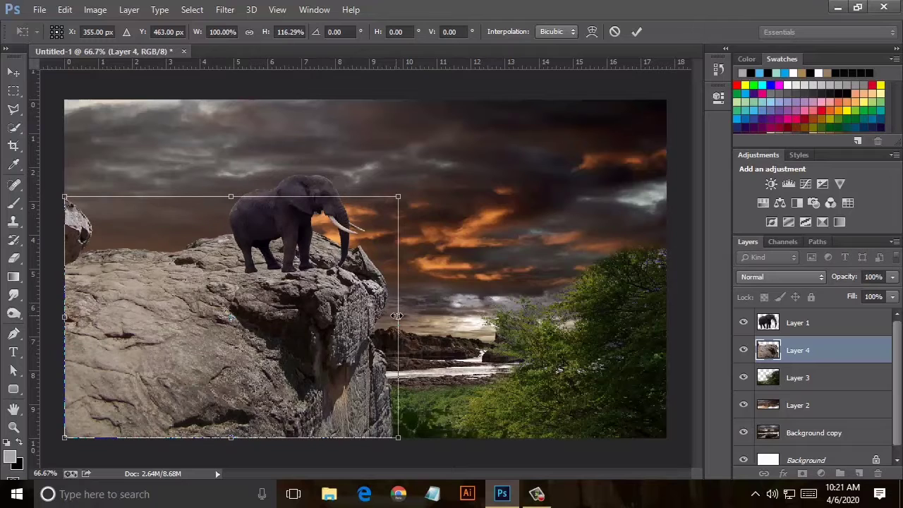
left_click_drag(398, 319, 391, 315)
left_click(14, 72)
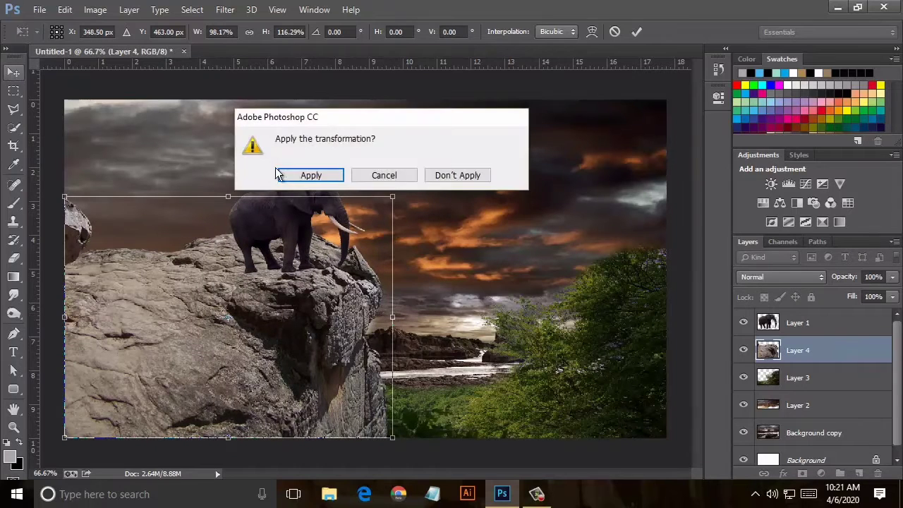
left_click(303, 178)
left_click(843, 326)
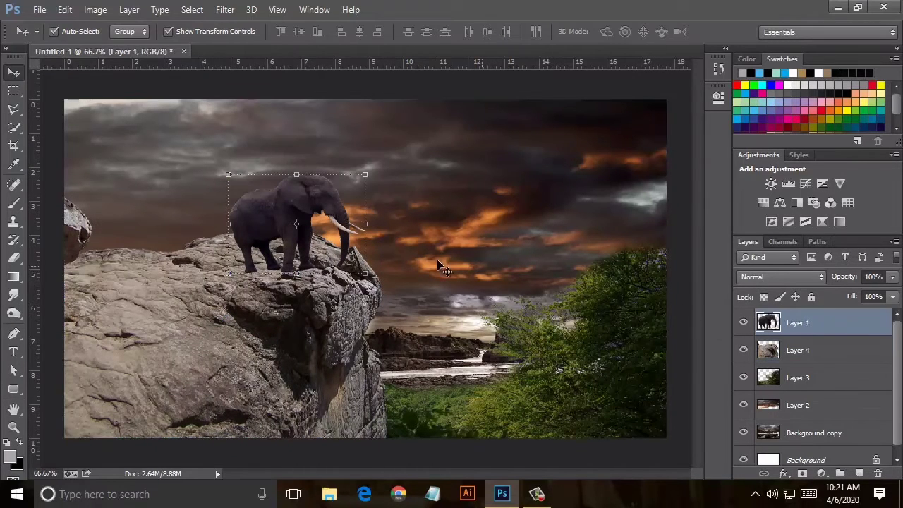
- Move the elephant up and left onto the raised cliff top and shrink it slightly
left_click(372, 225)
left_click_drag(312, 215, 298, 182)
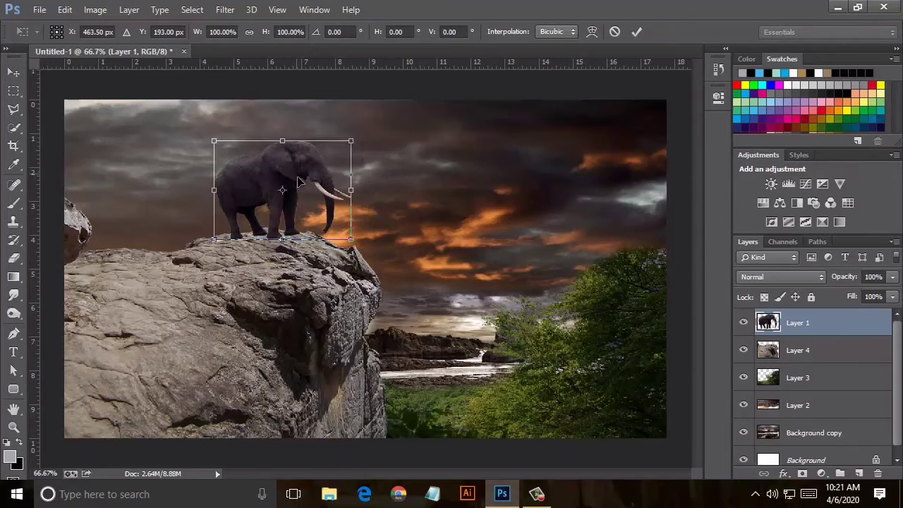
left_click_drag(347, 150, 345, 150)
left_click_drag(266, 180, 255, 182)
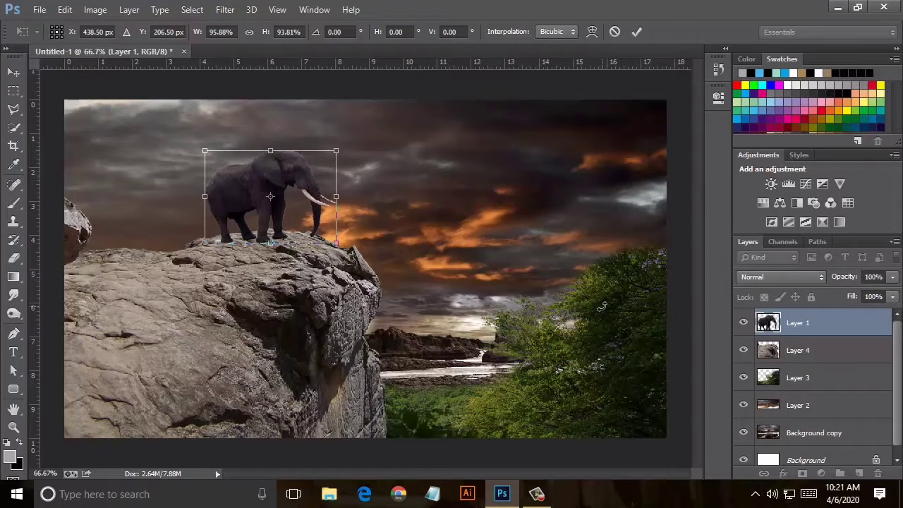
left_click(636, 31)
left_click(795, 378)
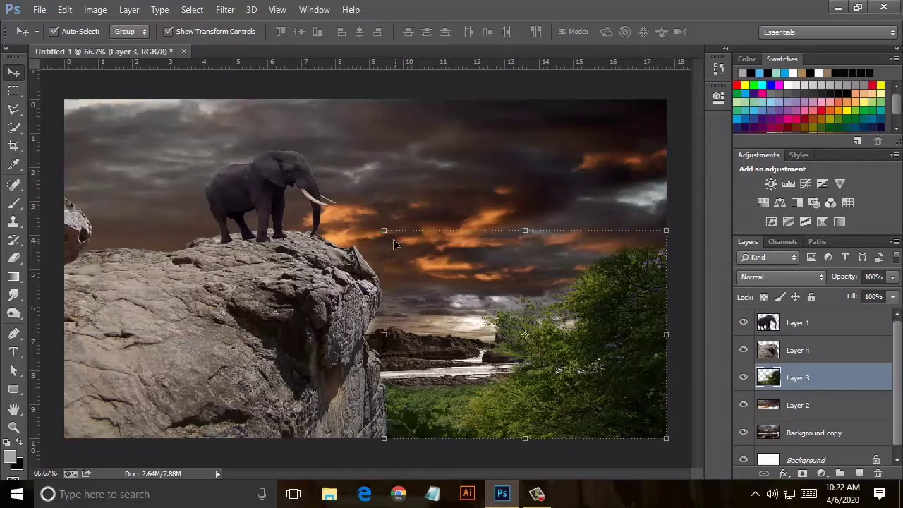
- Narrow the trees on Layer 3 and lower their top edge
left_click_drag(384, 230, 388, 232)
left_click_drag(388, 335, 381, 334)
left_click_drag(525, 233, 525, 242)
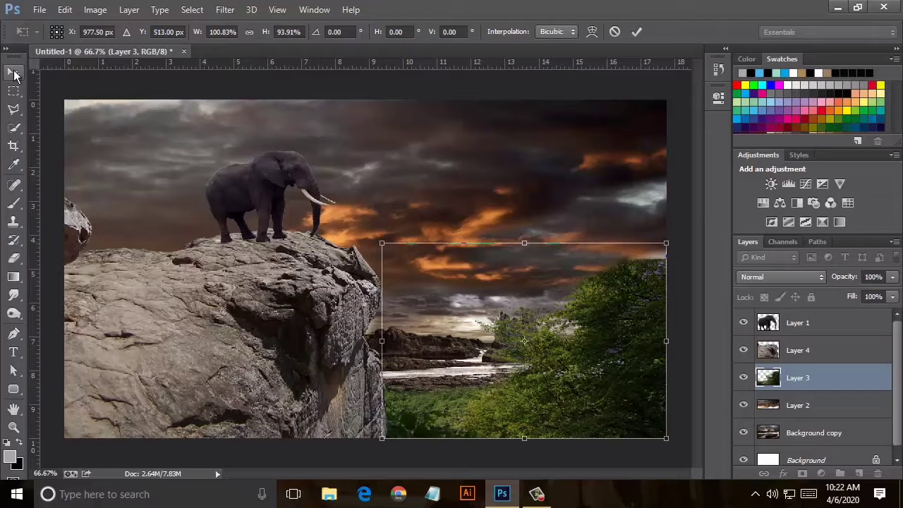
left_click(14, 74)
left_click(323, 177)
- Stretch Layer 2's bottom edge down a little further
left_click(798, 405)
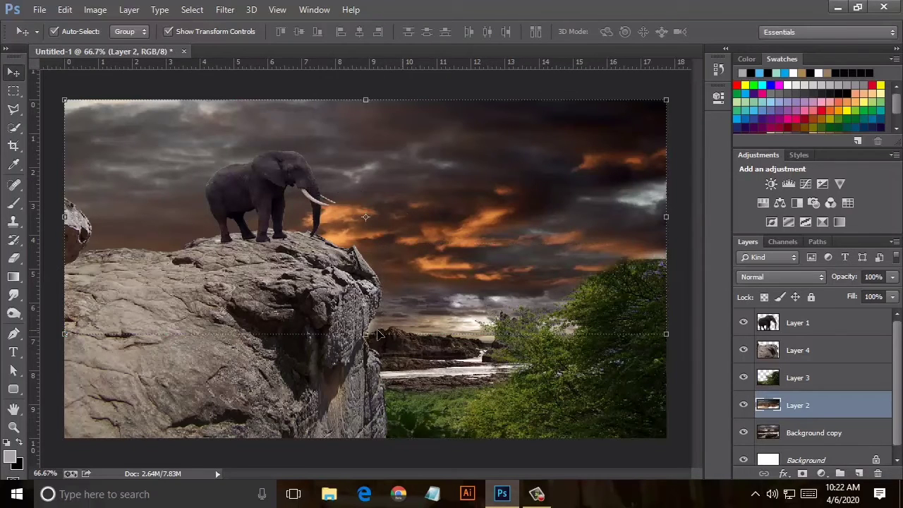
key("ctrl+t")
left_click_drag(365, 334, 365, 342)
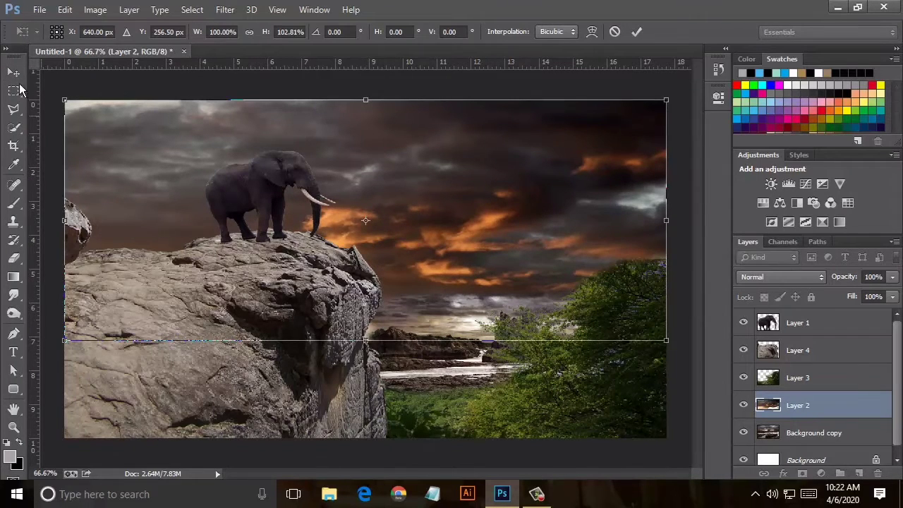
left_click(14, 72)
left_click(287, 176)
- Erase the ragged top edge of the trees on Layer 3
left_click(15, 258)
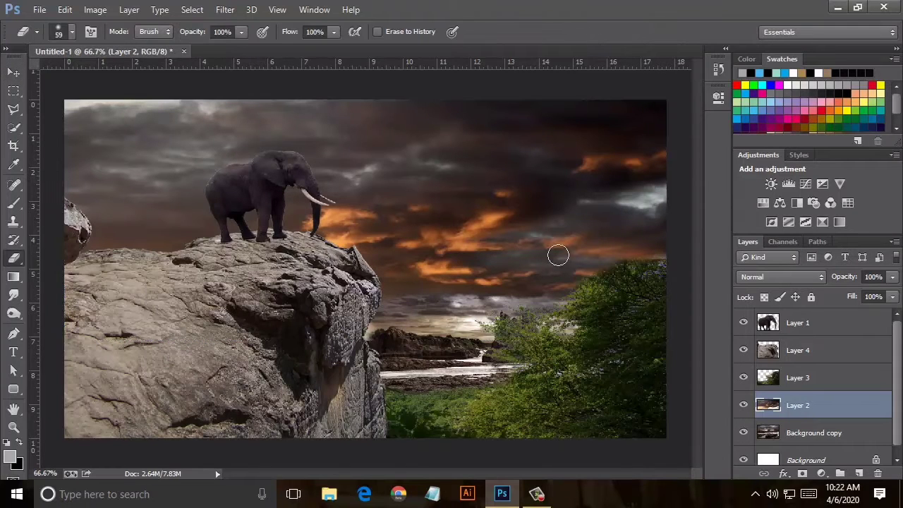
key("ctrl+plus")
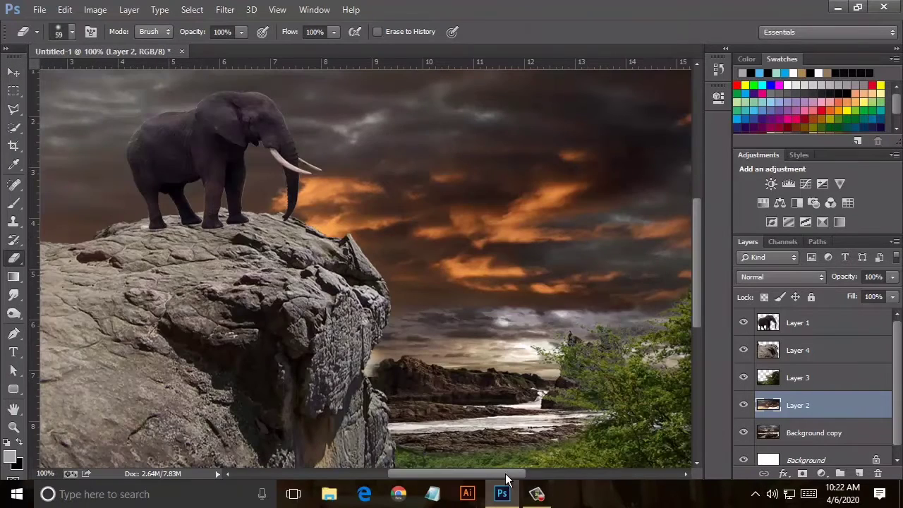
left_click_drag(505, 478, 561, 478)
left_click(785, 377)
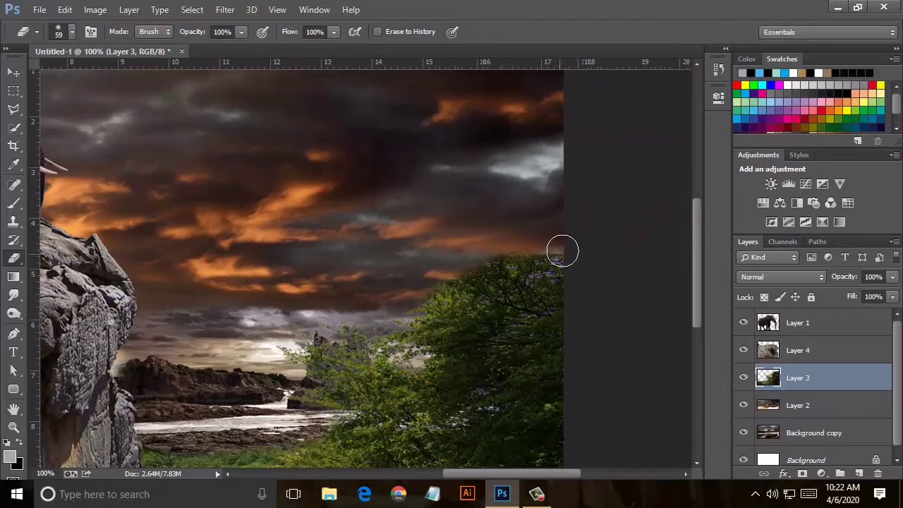
mouse_move(553, 249)
left_mouse_down()
mouse_move(487, 250)
mouse_move(518, 249)
left_mouse_up()
left_click(468, 258)
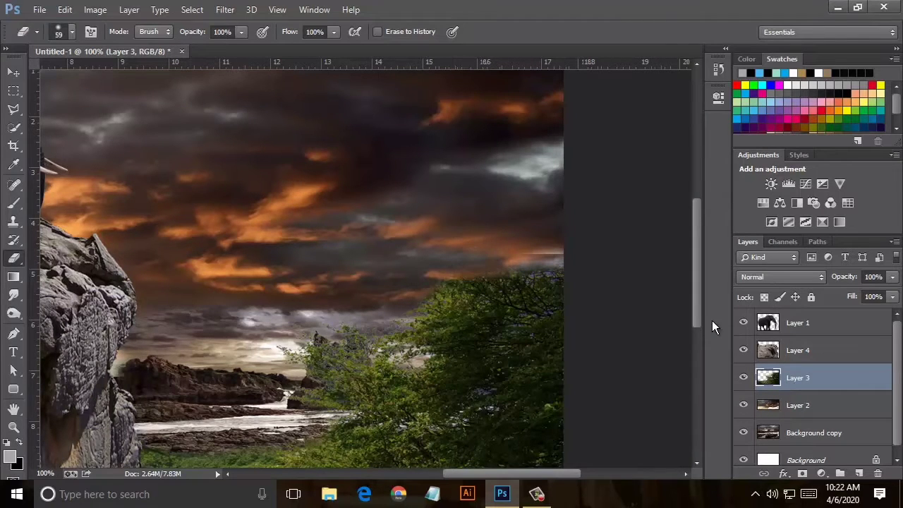
- Stretch the Background copy layer's top edge slightly upward
left_click(791, 432)
key("v")
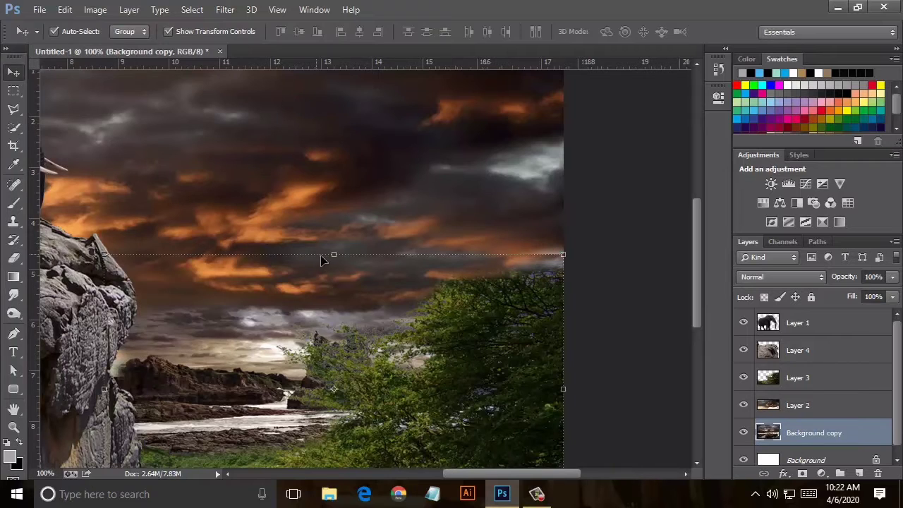
left_click_drag(333, 254, 334, 250)
left_click(12, 72)
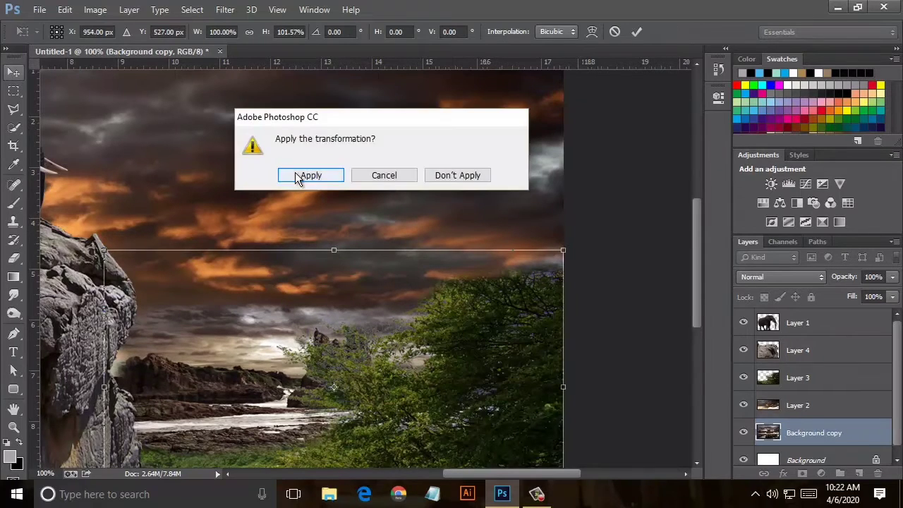
left_click(296, 176)
key("ctrl+0")
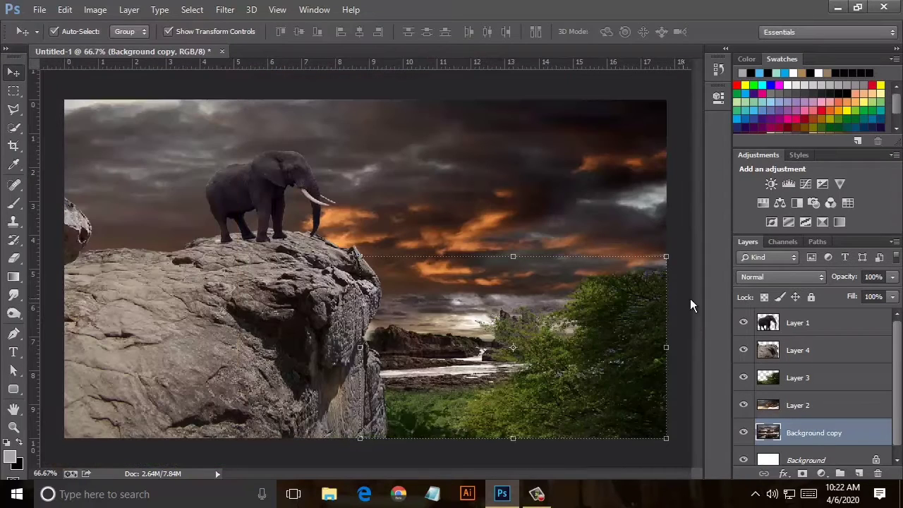
- Apply a 3-pixel Box Blur to the trees layer, Layer 3
left_click(807, 379)
left_click(225, 9)
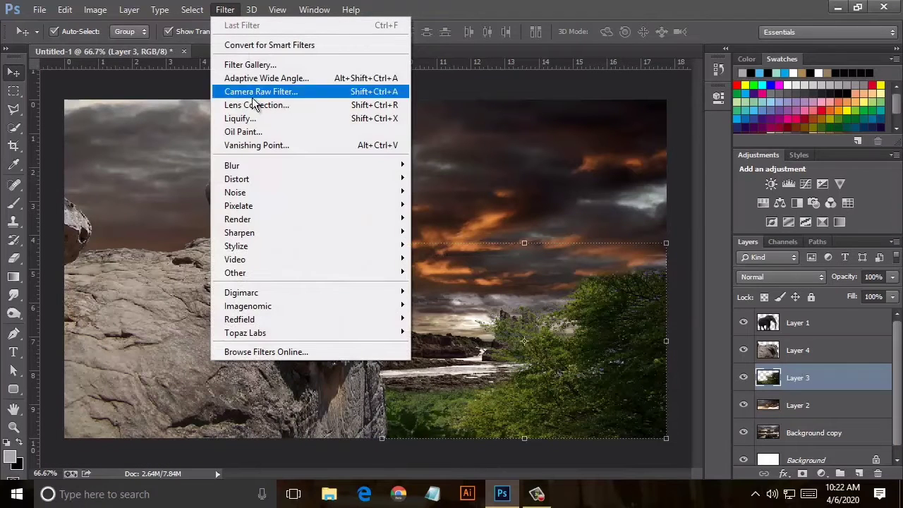
mouse_move(232, 165)
left_click(433, 252)
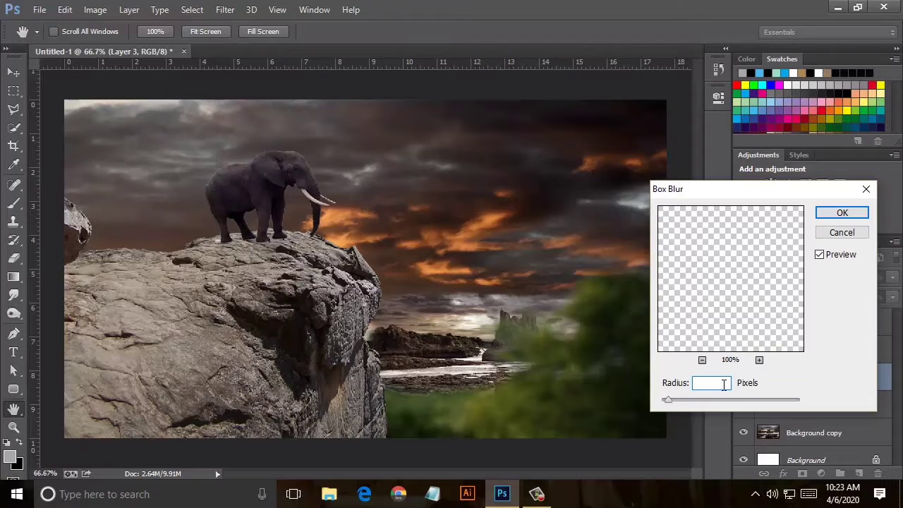
type("3")
left_click(842, 213)
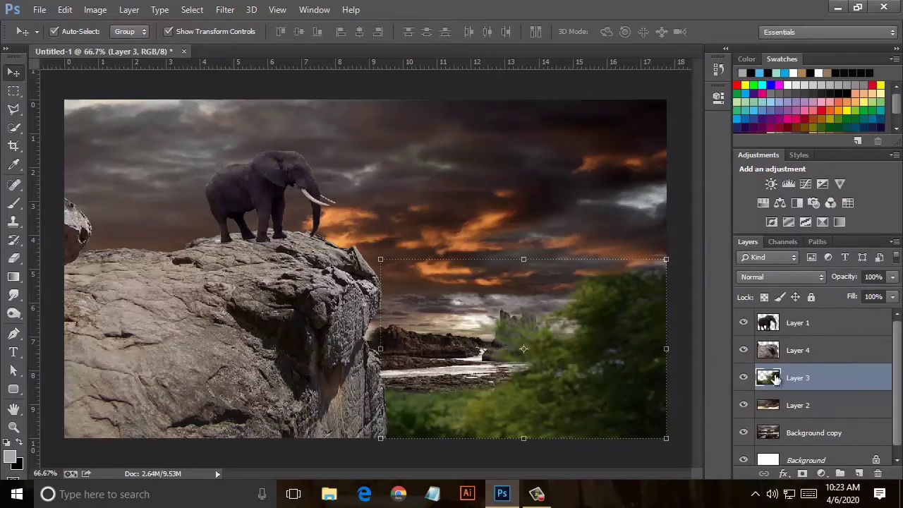
- Apply a Box Blur to the Background copy layer with the radius entered as 52
left_click(811, 432)
left_click(225, 9)
mouse_move(268, 165)
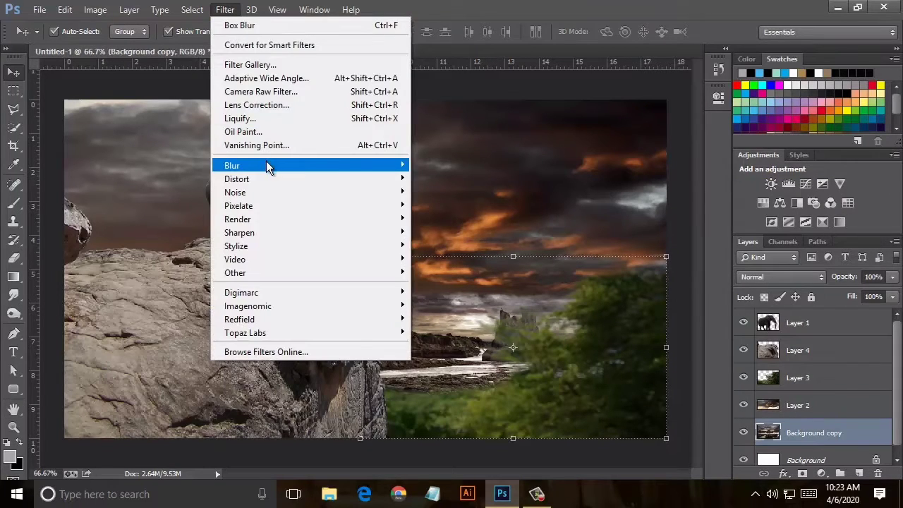
left_click(445, 254)
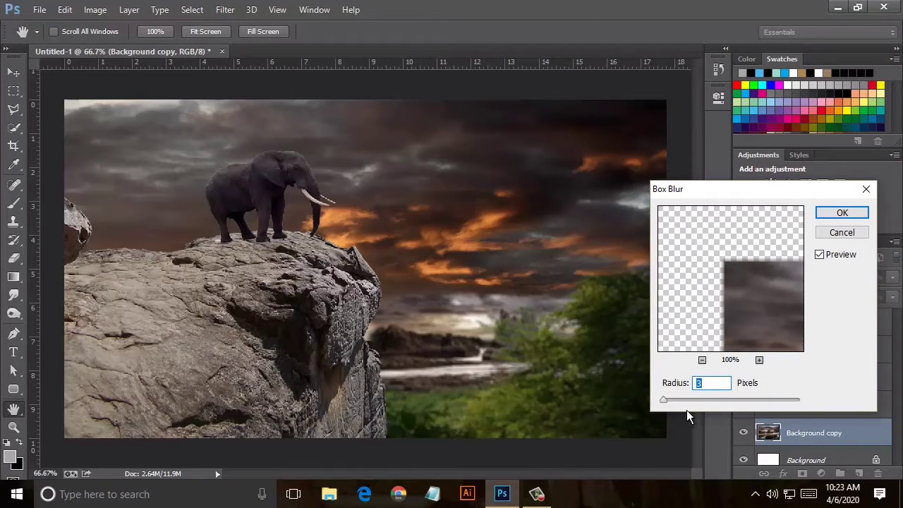
left_click(702, 388)
left_click_drag(664, 399, 659, 402)
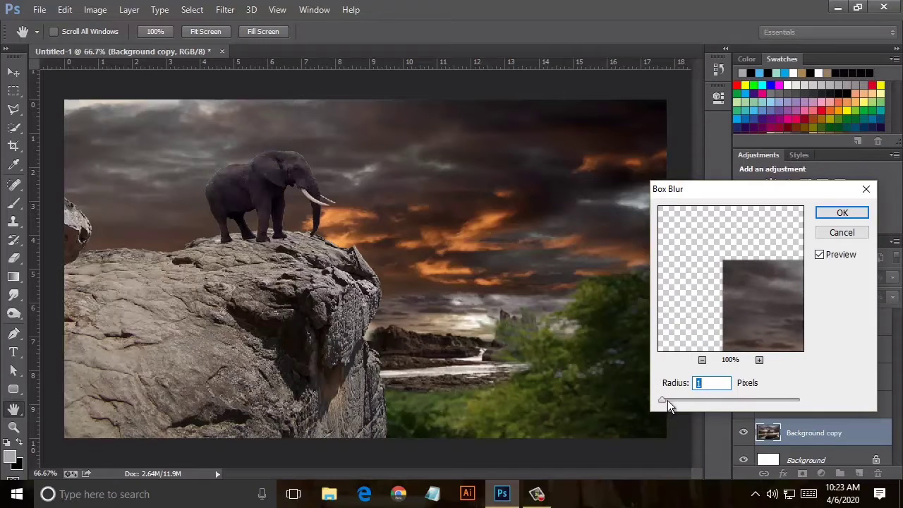
type("5")
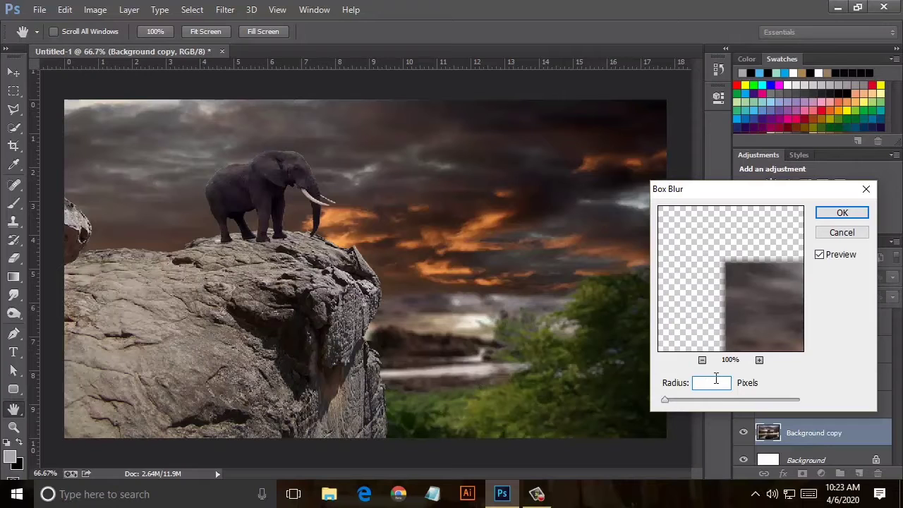
type("2")
left_click(846, 214)
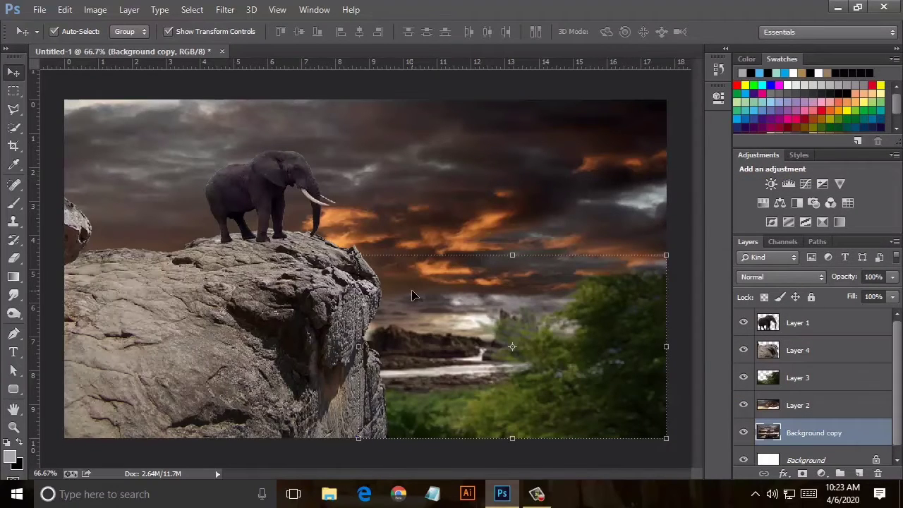
- Zoom in on the cliff and target Layer 4 with a lower-strength Blur tool
key("ctrl+plus")
key("ctrl+plus")
key("ctrl+plus")
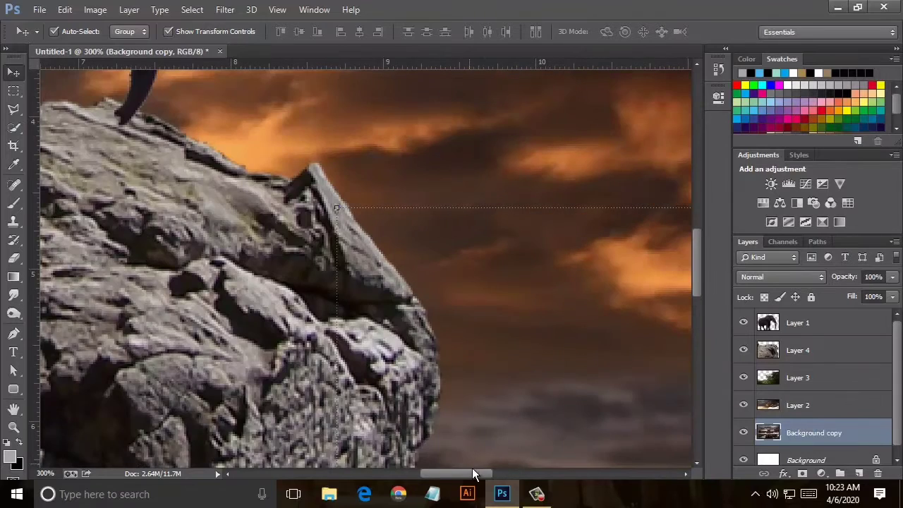
left_click_drag(472, 474, 344, 432)
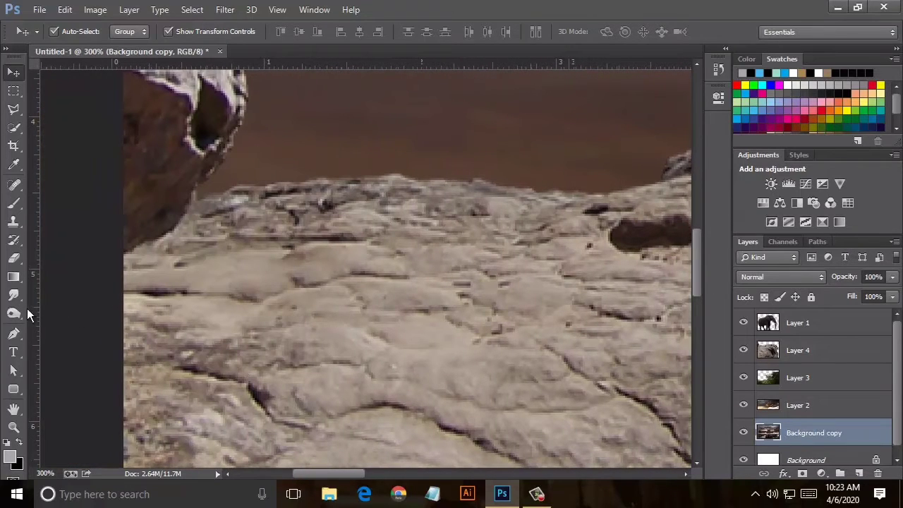
left_click_drag(13, 294, 56, 295)
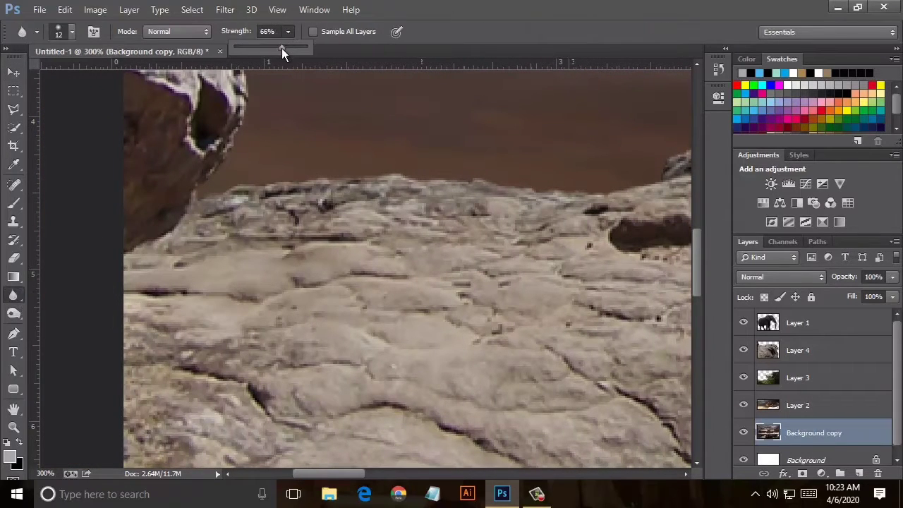
left_click_drag(256, 46, 256, 47)
left_click(800, 345)
- Blur the rock's right edge and the top edge of the ground rocks
scroll(221, 197, "up", 1)
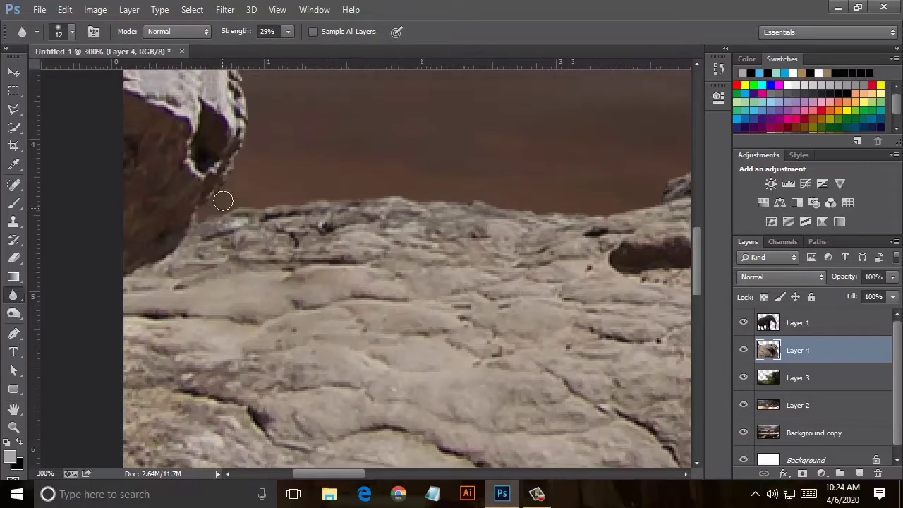
scroll(157, 181, "up", 5)
left_click_drag(146, 157, 227, 344)
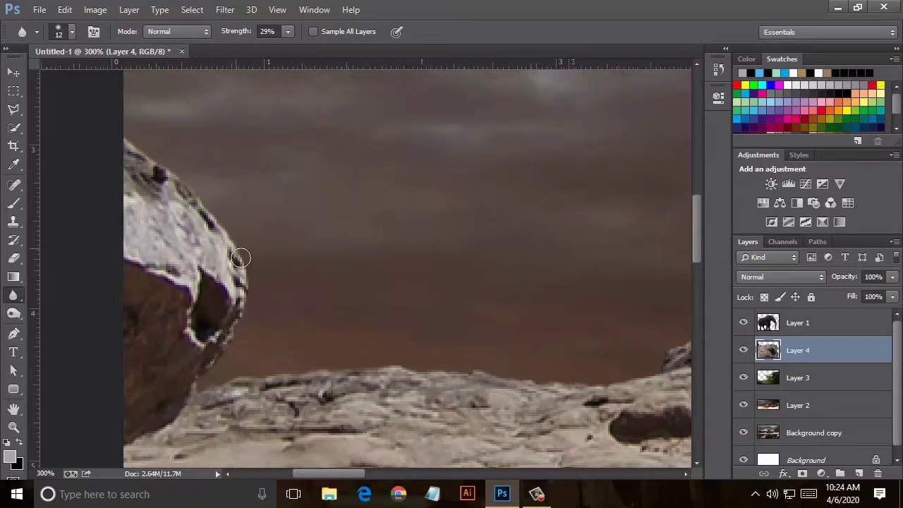
left_click_drag(221, 380, 462, 377)
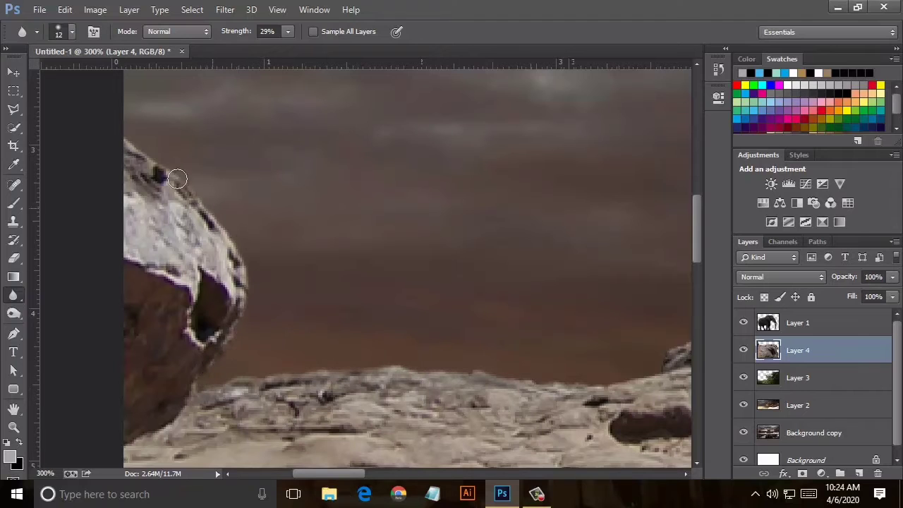
left_click_drag(360, 474, 393, 474)
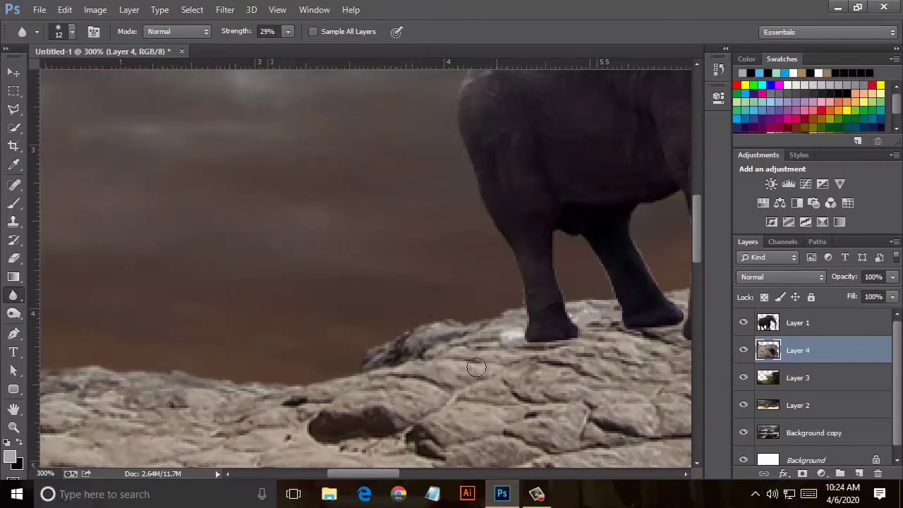
left_click_drag(397, 477, 435, 476)
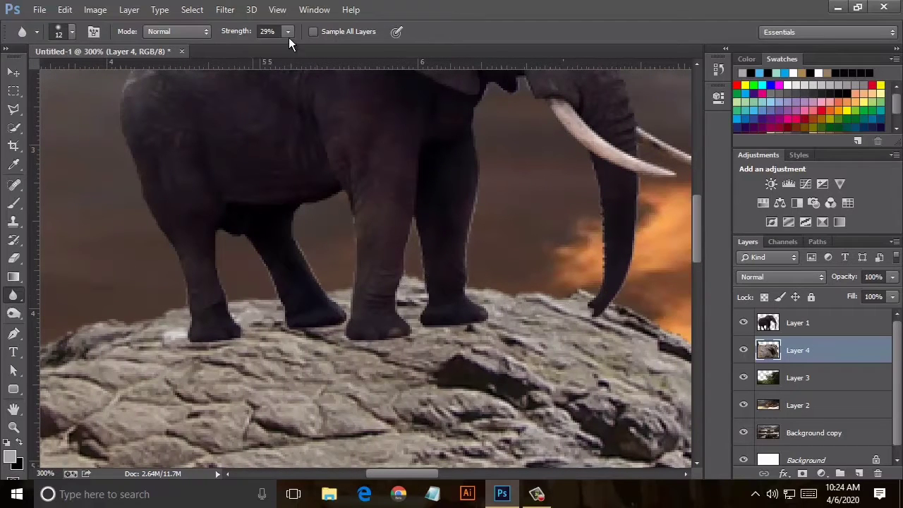
- Readjust the blur strength and pan down along the cliff
left_click_drag(288, 33, 293, 56)
left_click(600, 300)
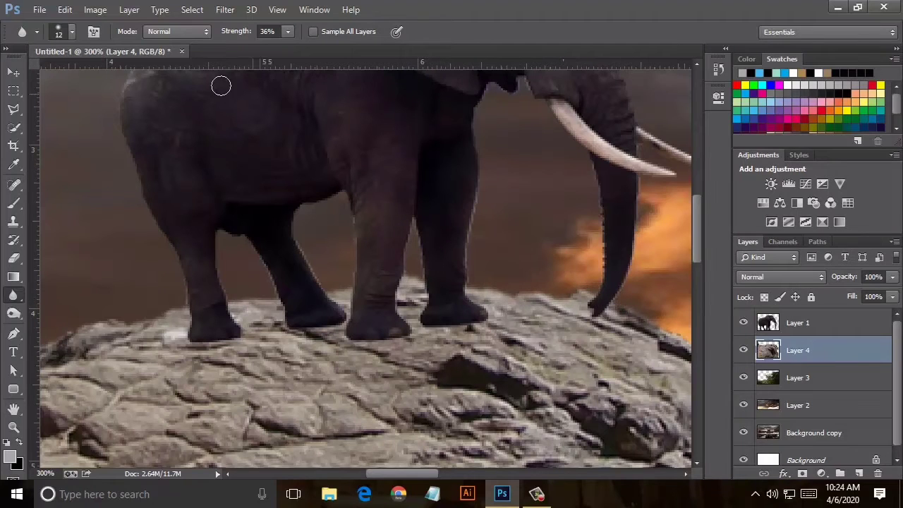
left_click_drag(291, 47, 304, 48)
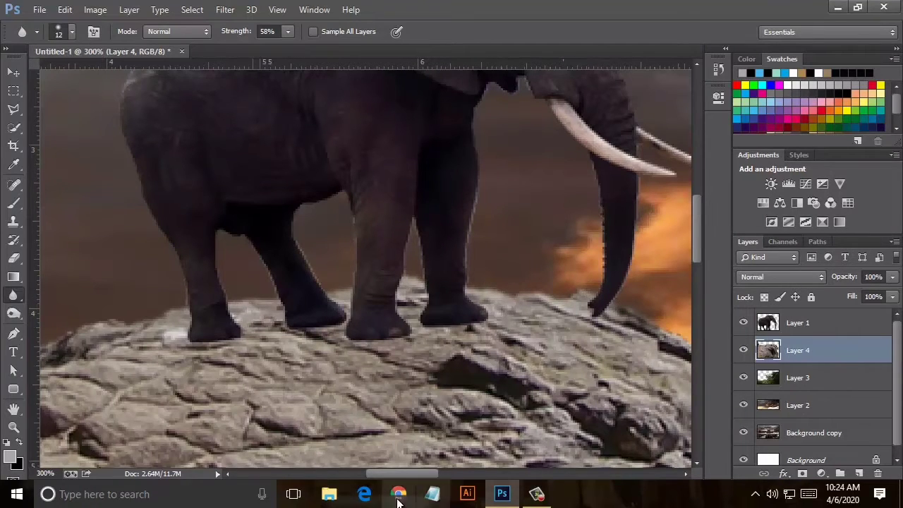
left_click_drag(427, 477, 472, 477)
scroll(449, 419, "down", 3)
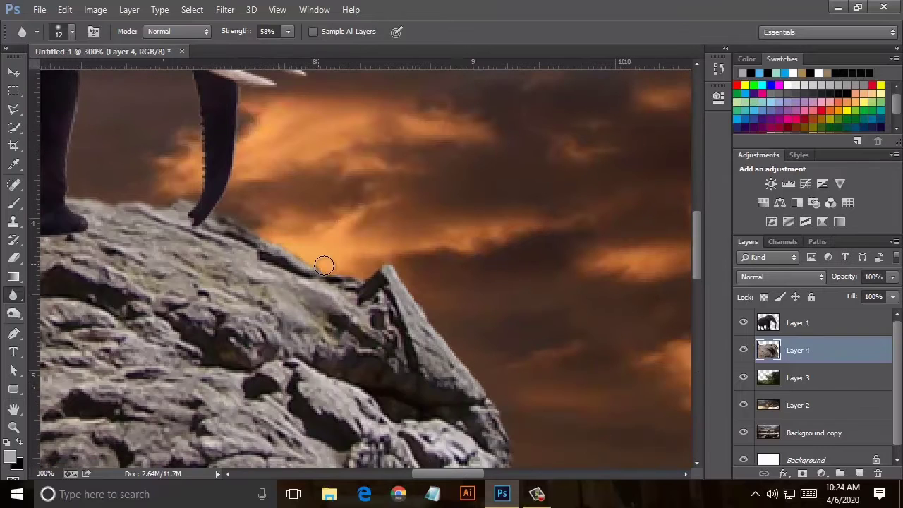
scroll(451, 311, "down", 1)
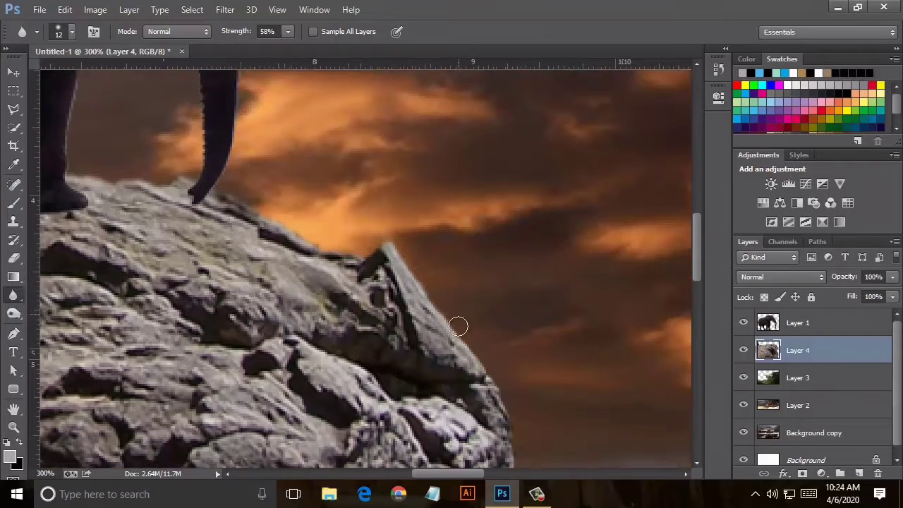
scroll(455, 268, "down", 2)
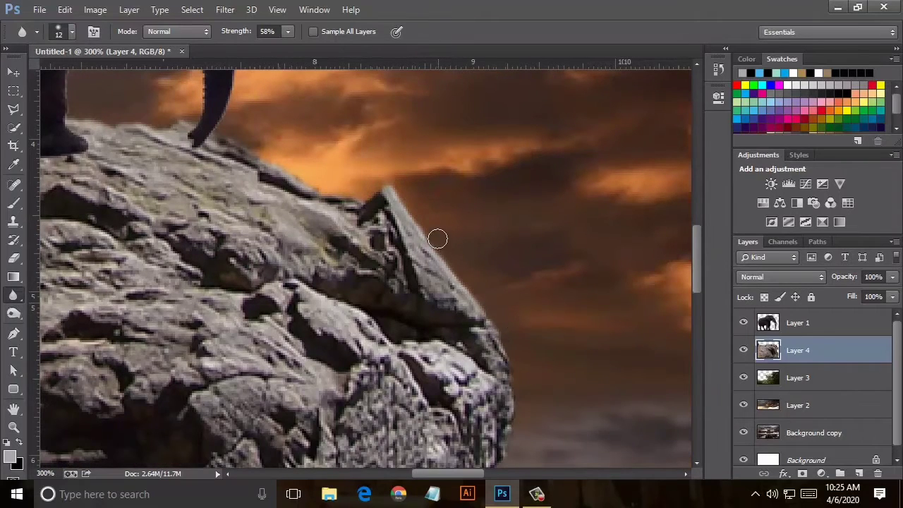
scroll(438, 244, "down", 3)
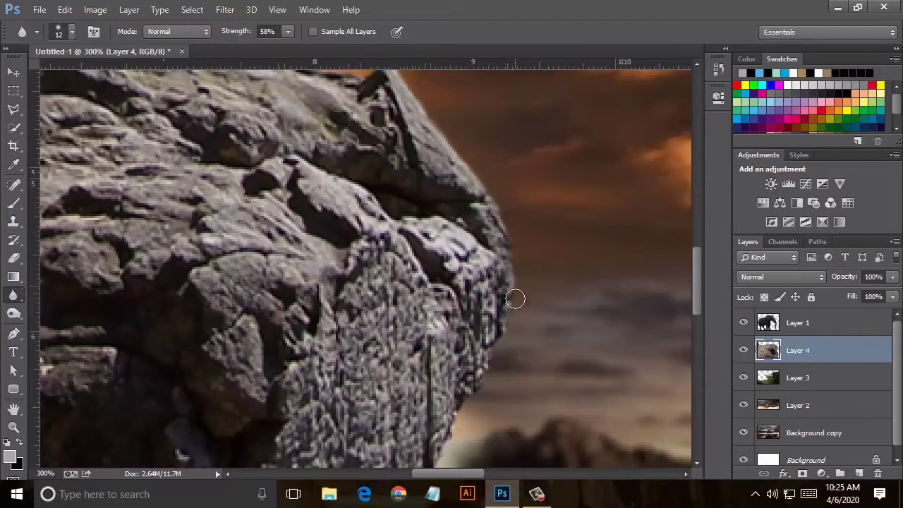
scroll(504, 310, "down", 1)
scroll(498, 275, "down", 2)
scroll(472, 284, "down", 2)
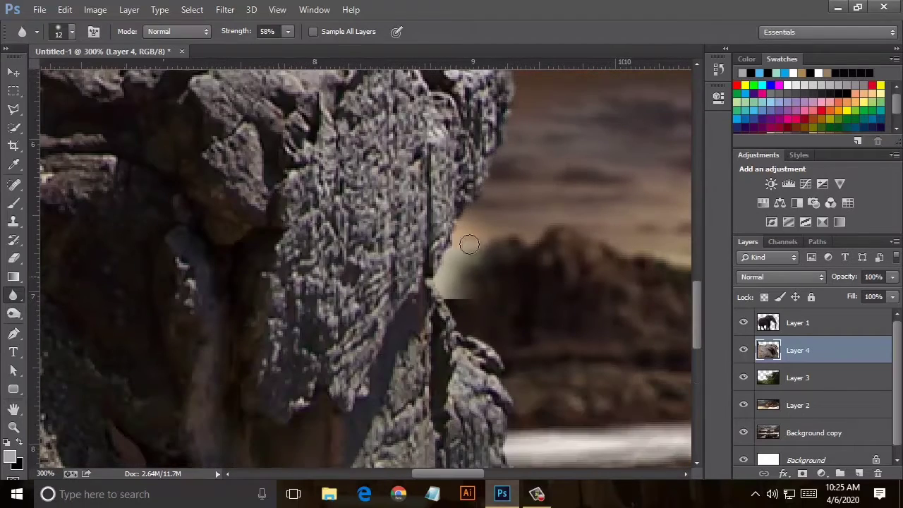
scroll(441, 291, "down", 1)
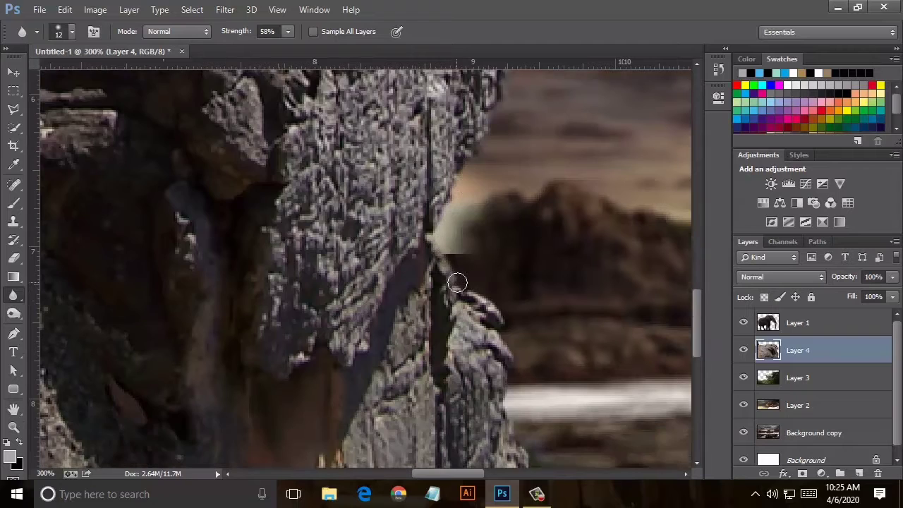
scroll(456, 282, "down", 1)
- Erase the bright patch beside the cliff edge on Layer 2
key("alt+bracketleft")
key("alt+bracketleft")
left_click(15, 259)
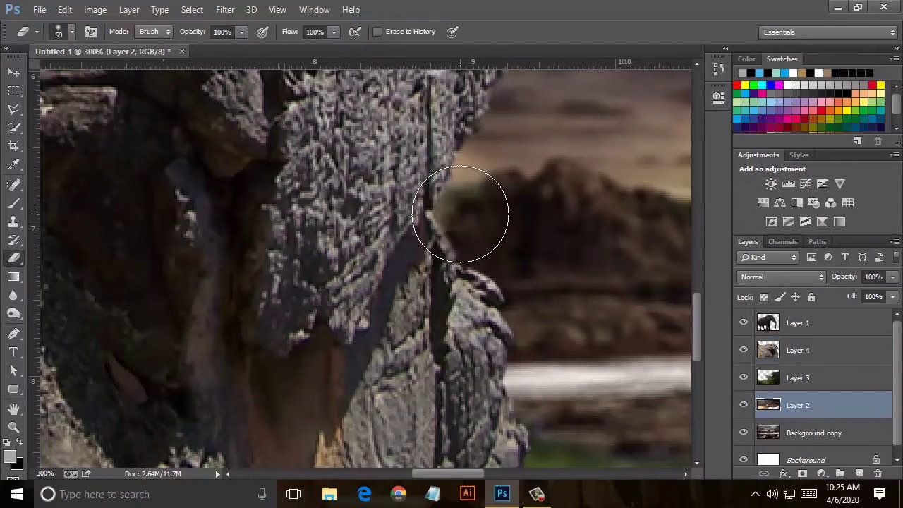
left_click_drag(470, 211, 460, 214)
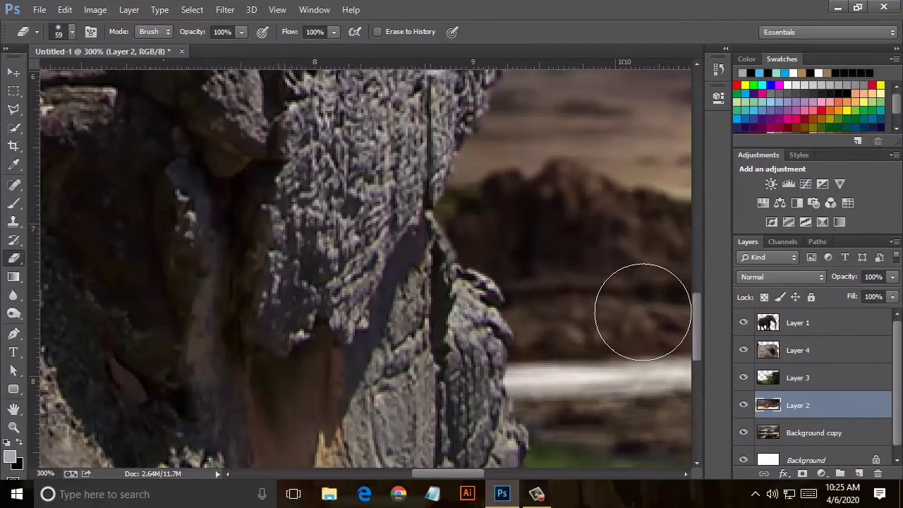
- Blur the lower right edge of the cliff on Layer 4
left_click(796, 351)
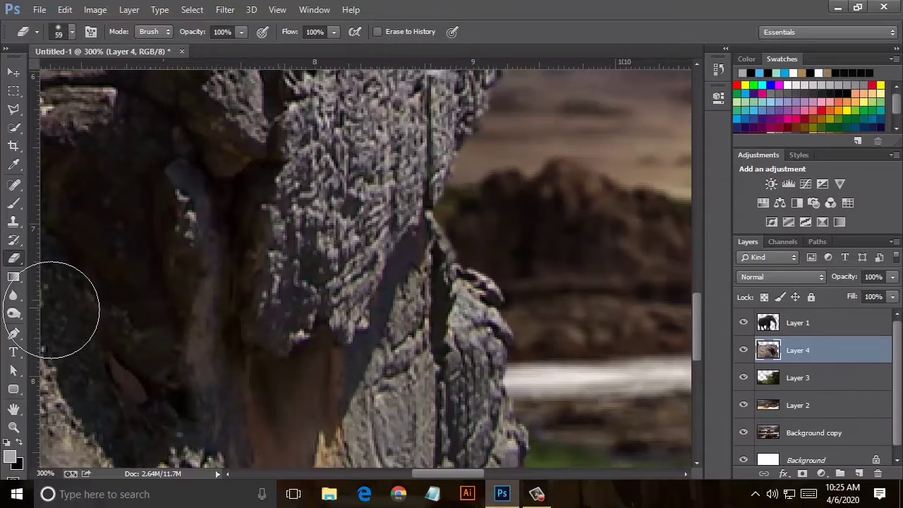
left_click(13, 295)
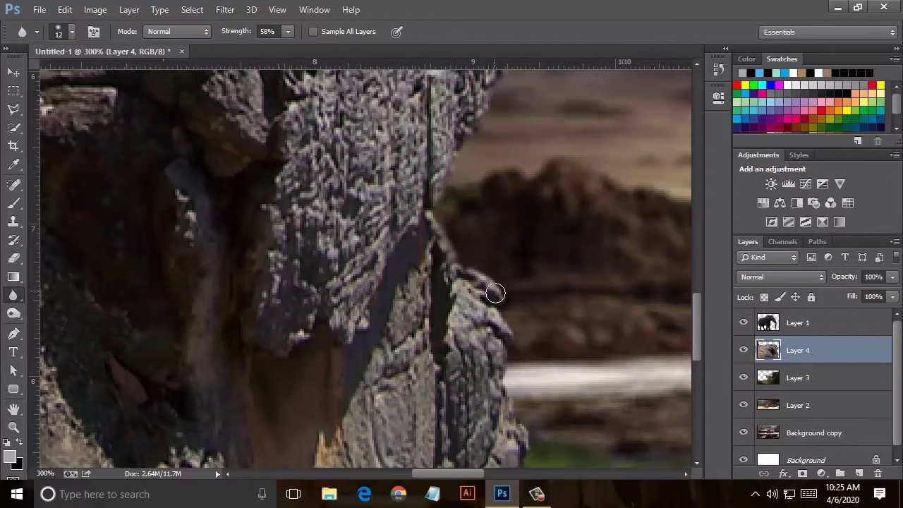
scroll(504, 268, "down", 3)
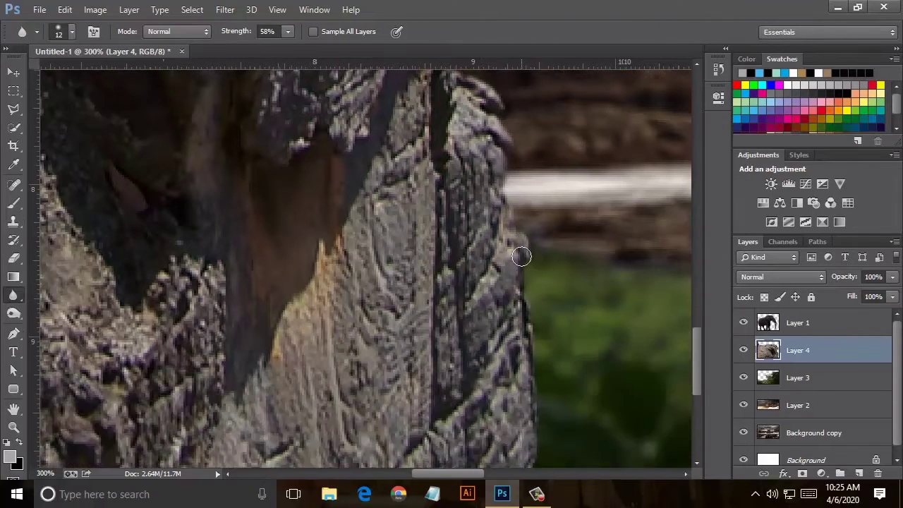
scroll(534, 347, "down", 3)
left_click_drag(536, 361, 526, 404)
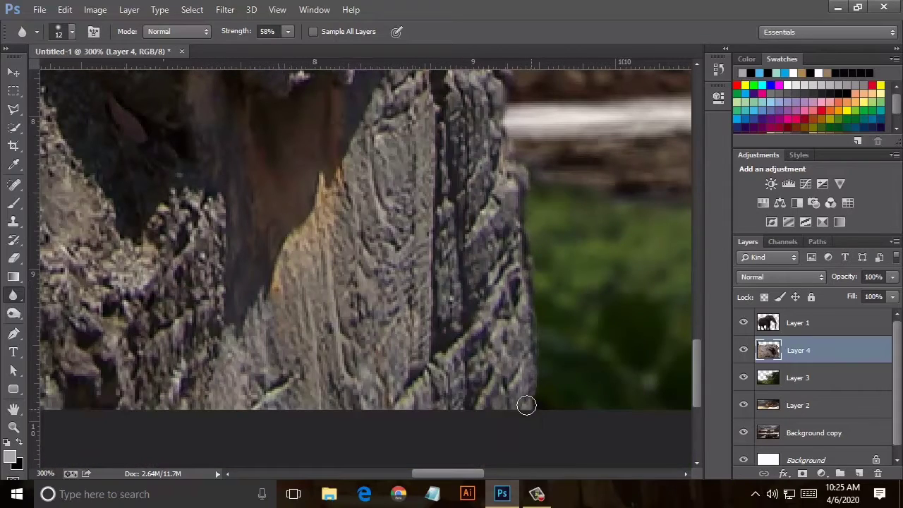
key("ctrl+minus")
key("ctrl+minus")
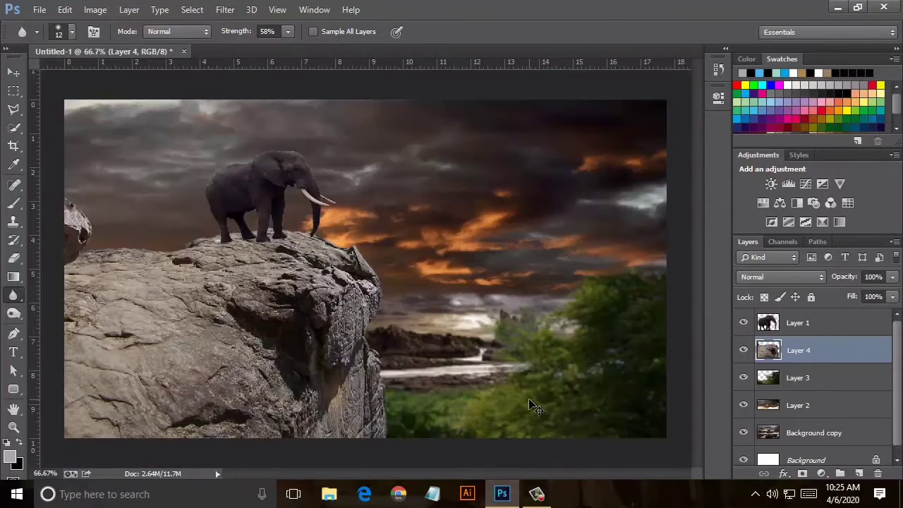
key("ctrl+plus")
key("ctrl+plus")
key("ctrl+plus")
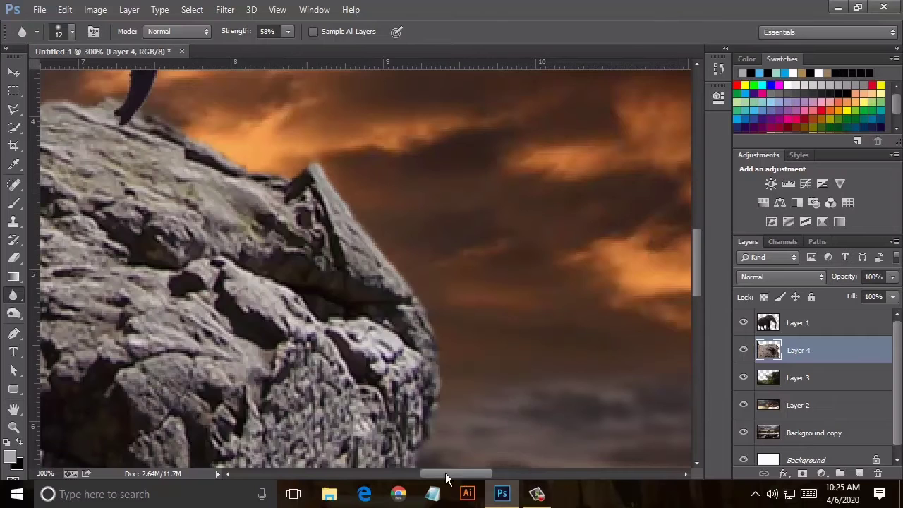
- Soften the small rock's edge against the sky, panning toward the elephant's legs
left_click_drag(445, 479, 314, 479)
scroll(362, 369, "up", 2)
scroll(164, 161, "up", 4)
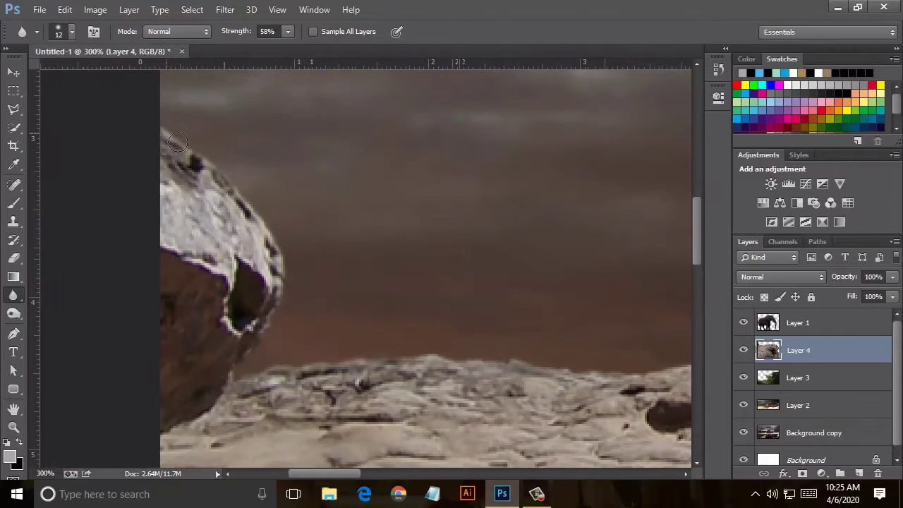
left_click_drag(243, 194, 252, 348)
scroll(337, 453, "right", 2)
scroll(349, 353, "right", 8)
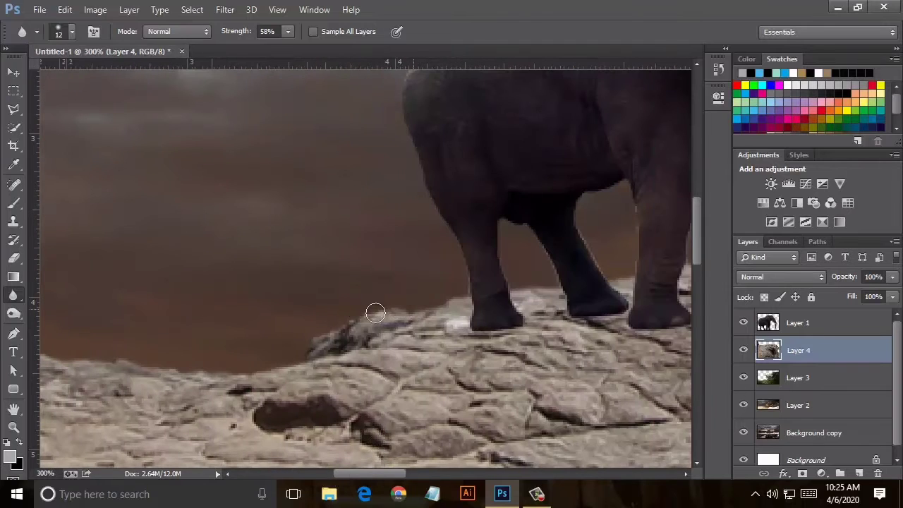
scroll(405, 408, "up", 2)
left_click_drag(390, 477, 425, 474)
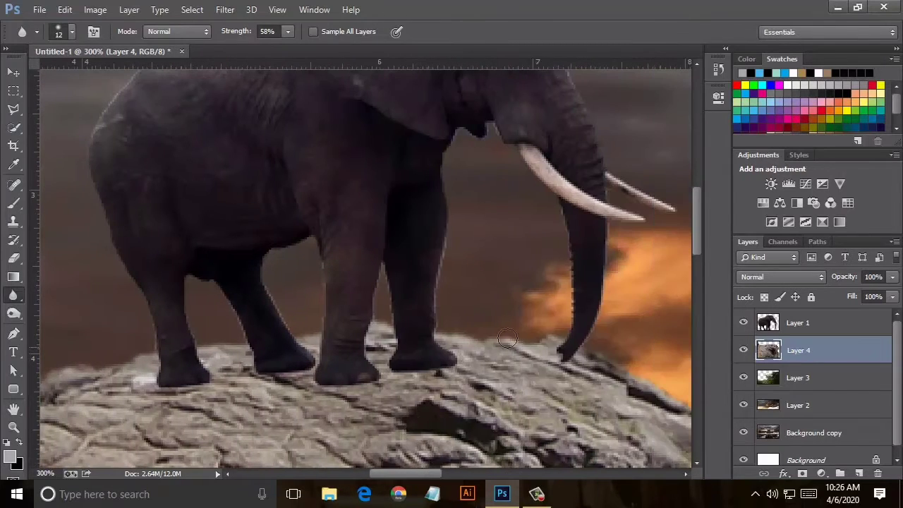
- Blur the elephant's trunk, head and back outline on Layer 1
left_click(797, 323)
scroll(541, 343, "up", 3)
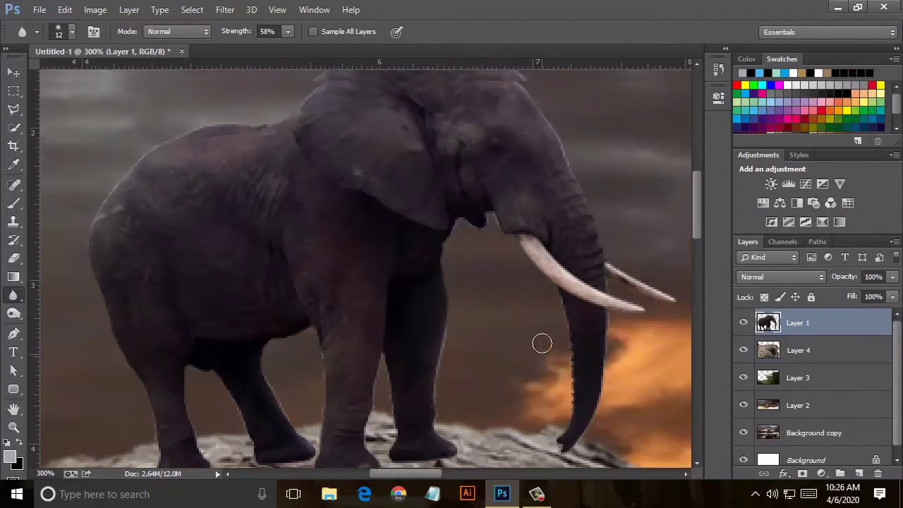
scroll(536, 296, "up", 2)
mouse_move(567, 193)
left_mouse_down()
mouse_move(515, 122)
mouse_move(453, 108)
left_mouse_up()
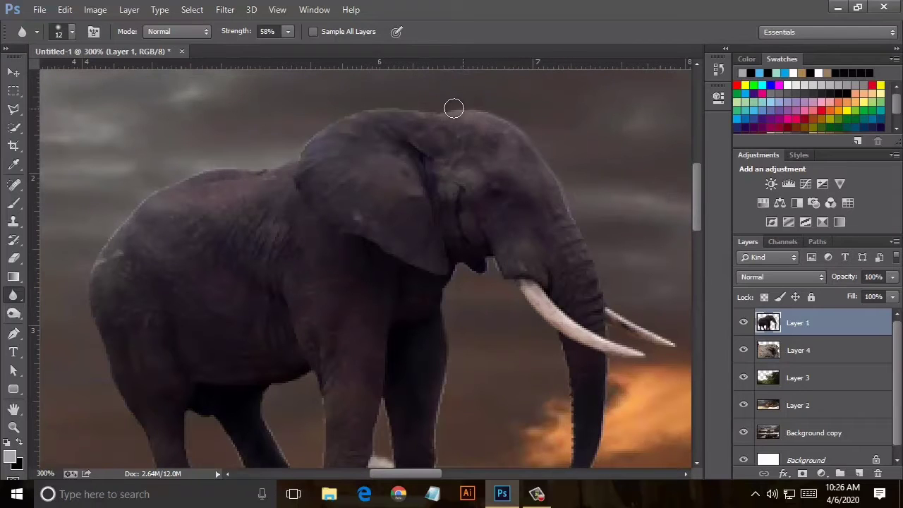
mouse_move(309, 142)
left_mouse_down()
mouse_move(238, 169)
mouse_move(188, 176)
mouse_move(120, 209)
mouse_move(89, 263)
left_mouse_up()
mouse_move(155, 188)
left_mouse_down()
mouse_move(113, 220)
mouse_move(85, 270)
left_mouse_up()
- Soften the edges of the rear leg, foot and front leg
scroll(84, 270, "down", 2)
scroll(87, 272, "down", 2)
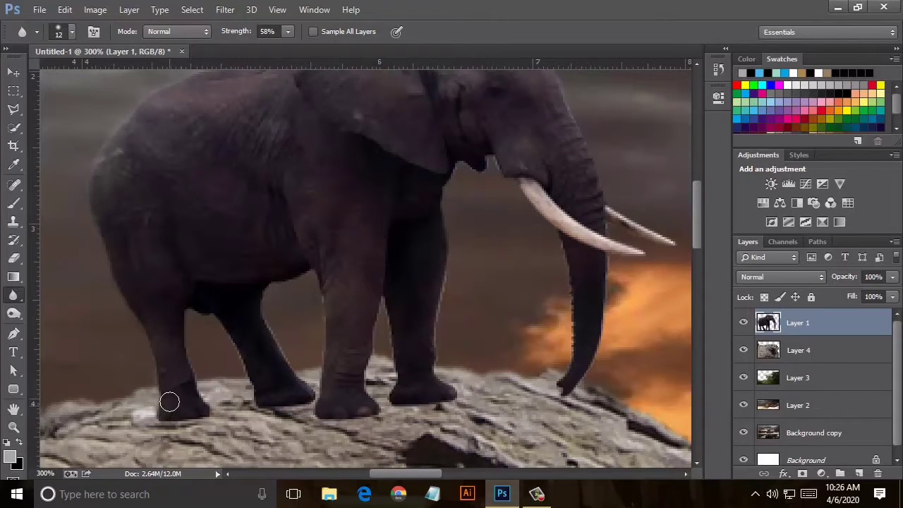
scroll(169, 399, "down", 2)
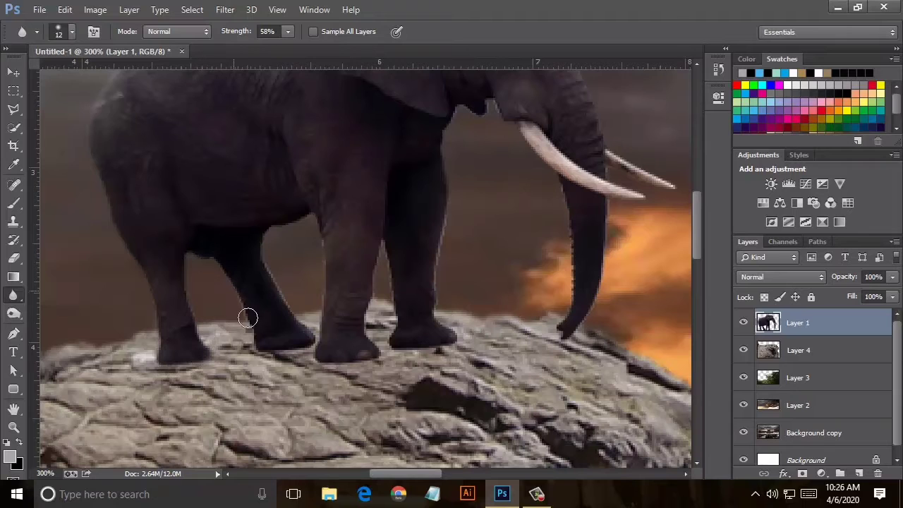
mouse_move(247, 318)
left_mouse_down()
mouse_move(277, 316)
mouse_move(328, 358)
mouse_move(410, 354)
mouse_move(390, 318)
left_mouse_up()
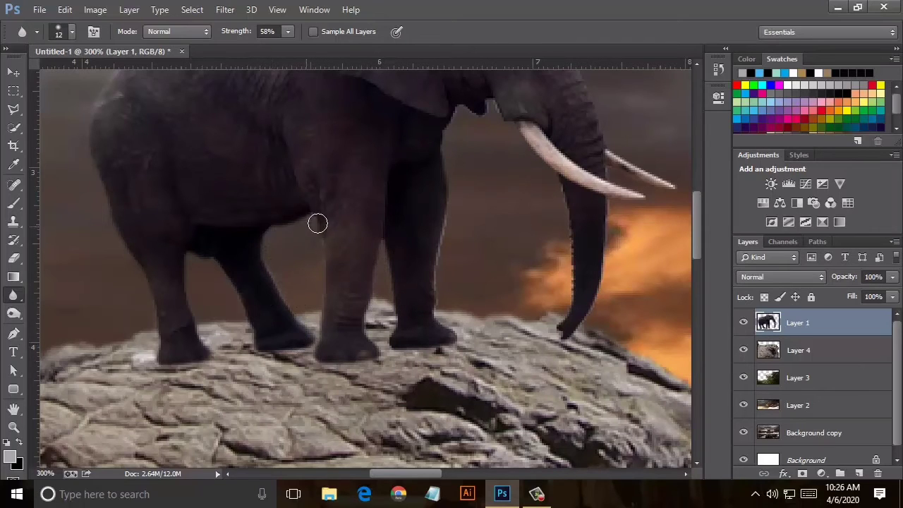
scroll(464, 188, "up", 3)
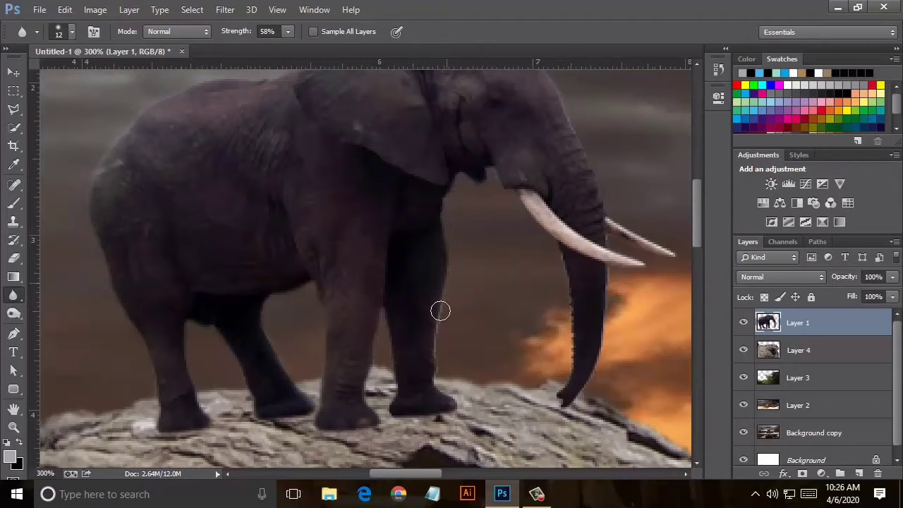
left_click_drag(440, 310, 412, 422)
left_click_drag(422, 476, 443, 476)
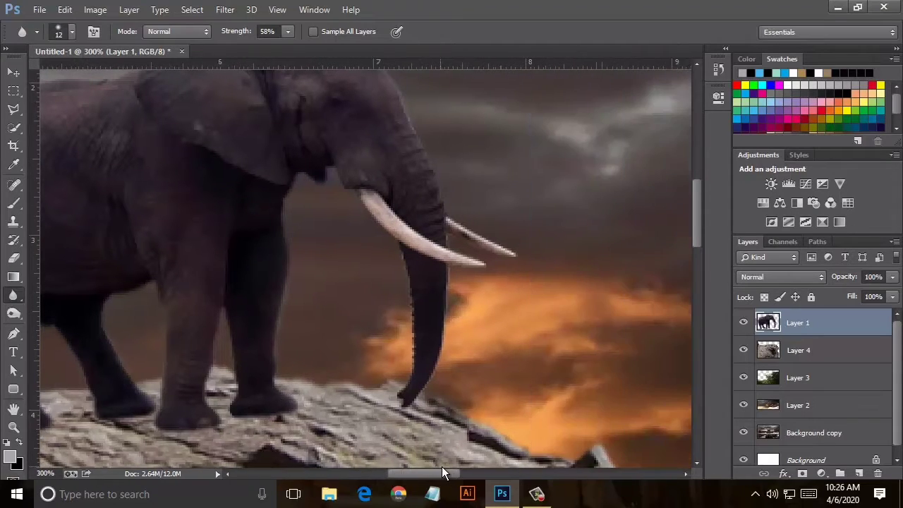
- Soften the smaller right tusk and the trunk's right edge
scroll(389, 222, "up", 4)
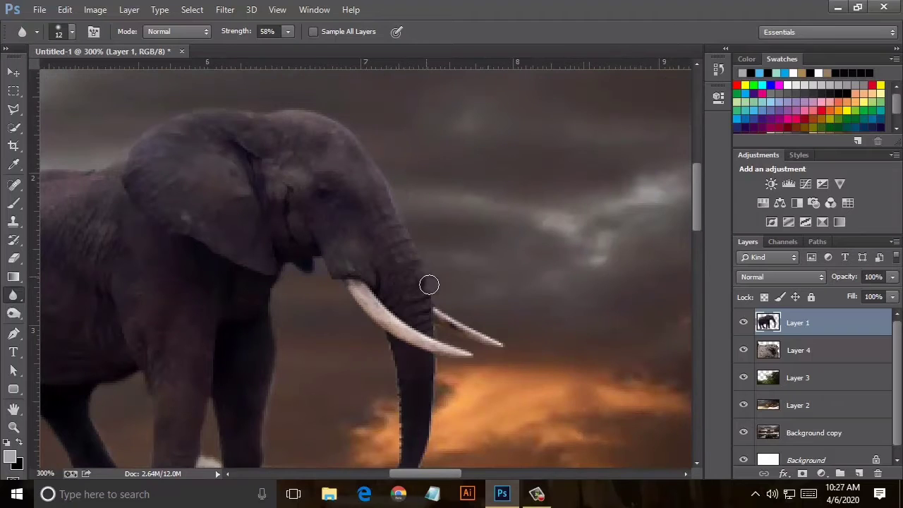
left_click_drag(445, 311, 502, 338)
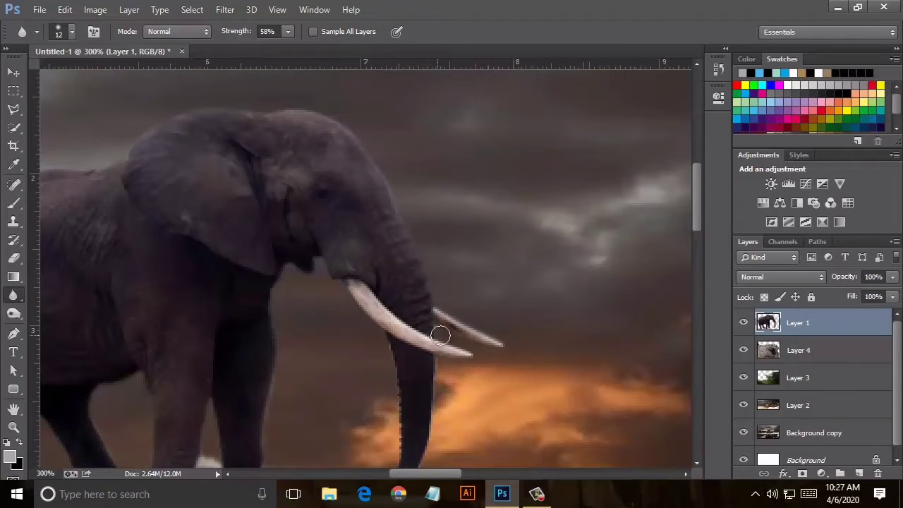
scroll(354, 261, "down", 3)
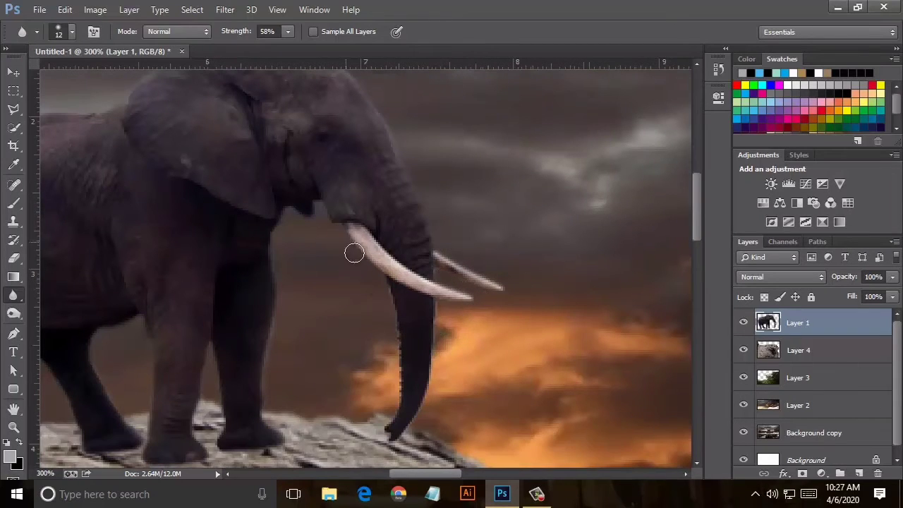
scroll(391, 304, "down", 3)
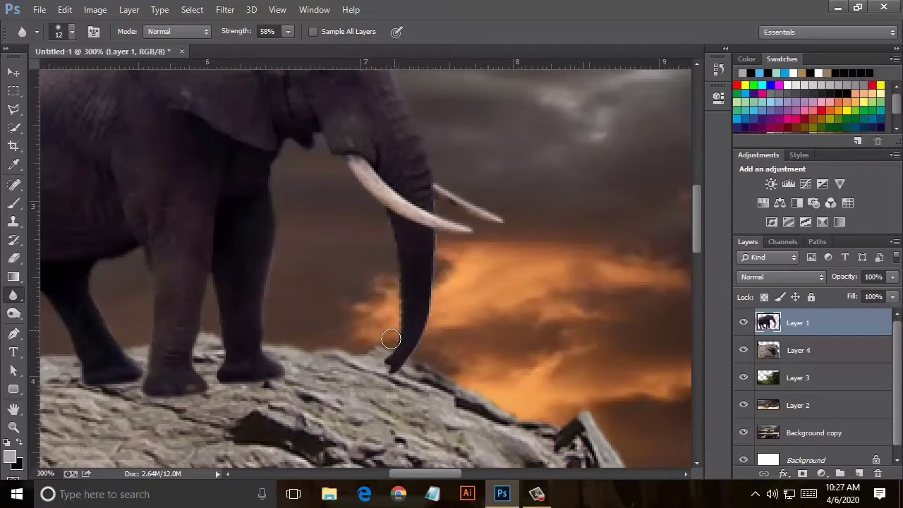
left_click_drag(407, 364, 439, 281)
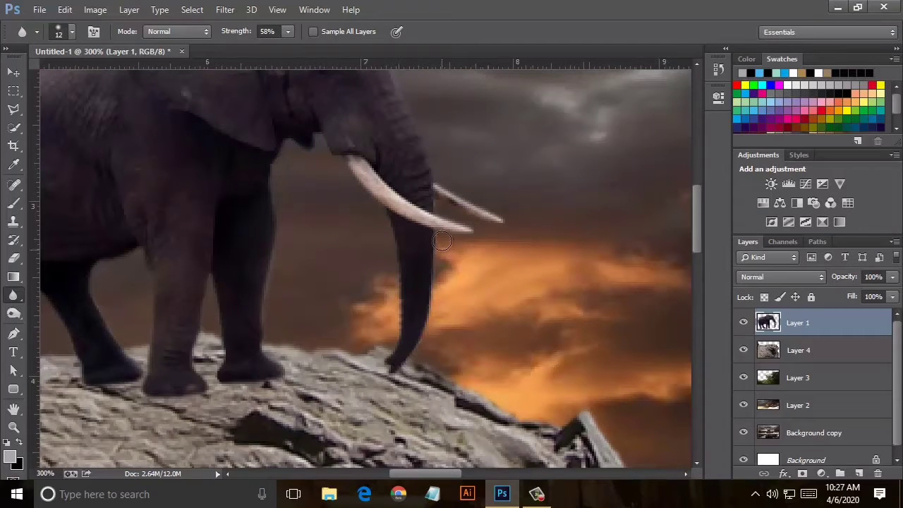
scroll(438, 281, "down", 1)
scroll(438, 281, "down", 1)
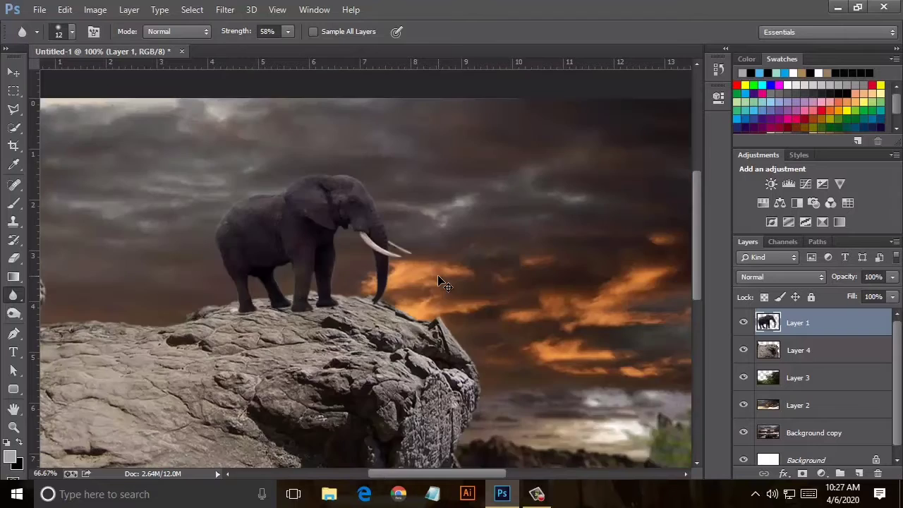
scroll(438, 279, "down", 1)
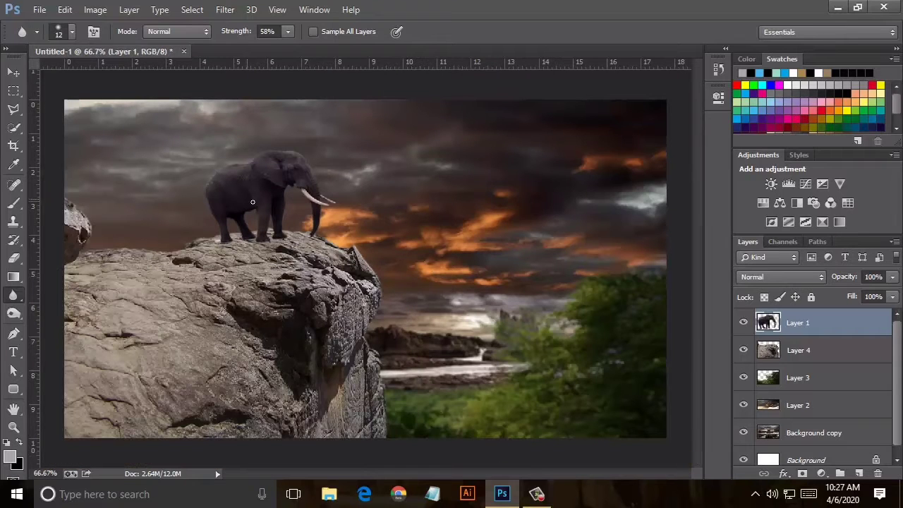
- Burn the cliff rock on Layer 4 at 67% midtones, including its top and right edge
left_click(769, 352)
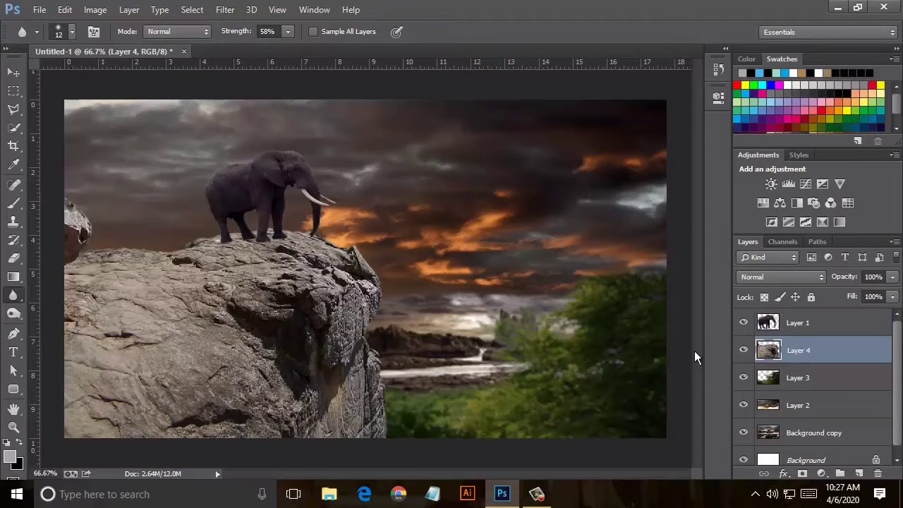
key("o")
mouse_move(282, 282)
left_mouse_down()
mouse_move(113, 314)
mouse_move(117, 419)
mouse_move(89, 228)
mouse_move(310, 240)
mouse_move(366, 392)
mouse_move(353, 272)
mouse_move(288, 393)
mouse_move(105, 352)
mouse_move(269, 269)
mouse_move(95, 262)
mouse_move(214, 318)
mouse_move(310, 271)
mouse_move(297, 412)
mouse_move(106, 394)
mouse_move(81, 226)
mouse_move(84, 402)
mouse_move(187, 329)
mouse_move(292, 346)
left_mouse_up()
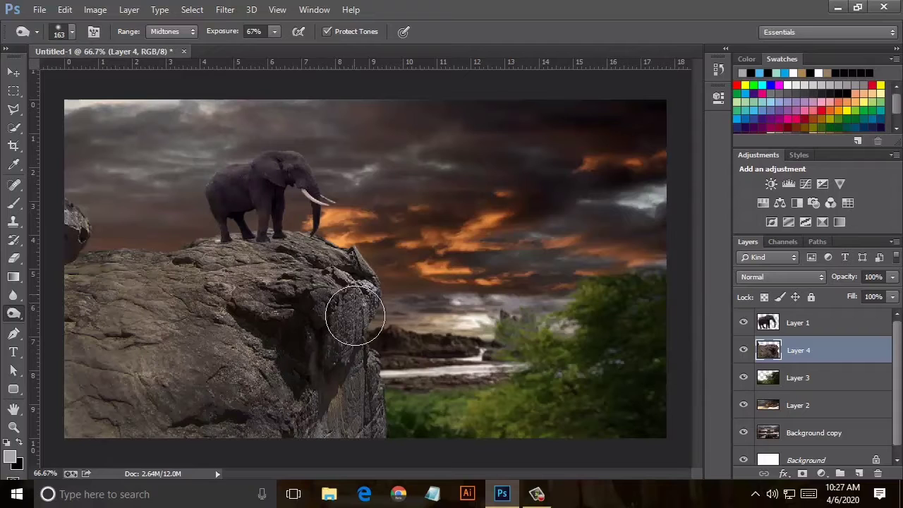
mouse_move(353, 312)
left_mouse_down()
mouse_move(376, 415)
mouse_move(249, 431)
mouse_move(388, 433)
left_mouse_up()
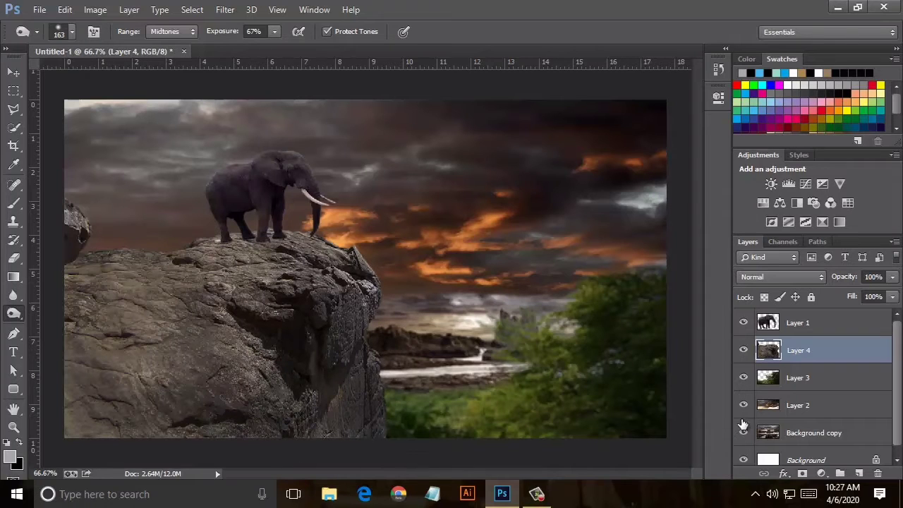
- Burn the trees and green foreground, plus the upper-left sky on Layer 2
left_click(802, 379)
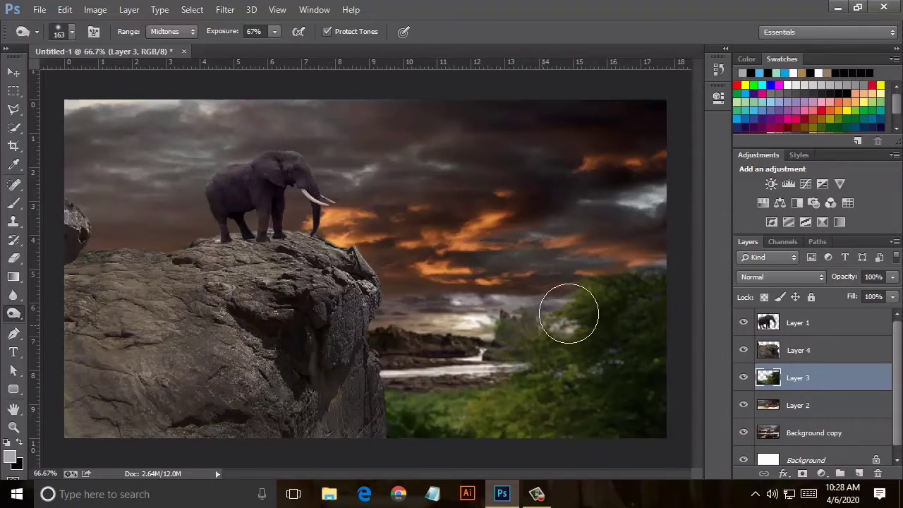
mouse_move(524, 319)
left_mouse_down()
mouse_move(459, 395)
mouse_move(375, 431)
mouse_move(464, 409)
mouse_move(644, 426)
left_mouse_up()
left_click(792, 433)
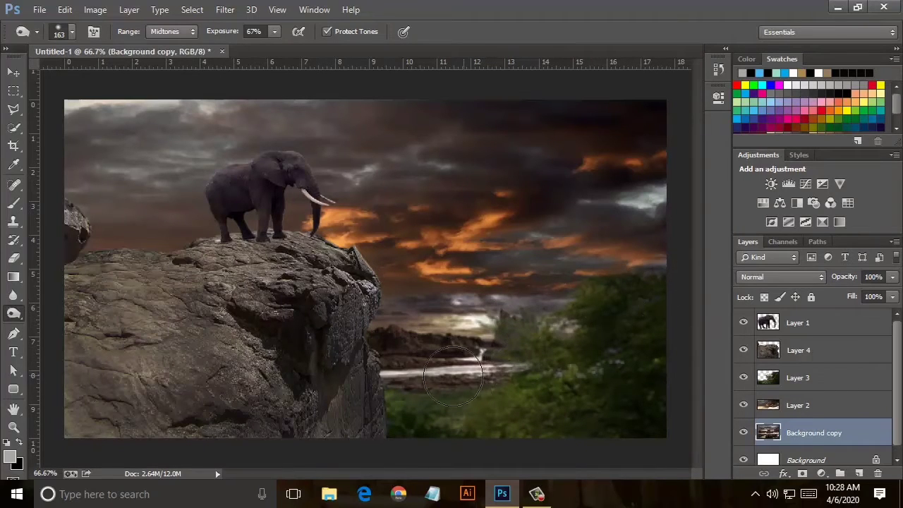
left_click(775, 400)
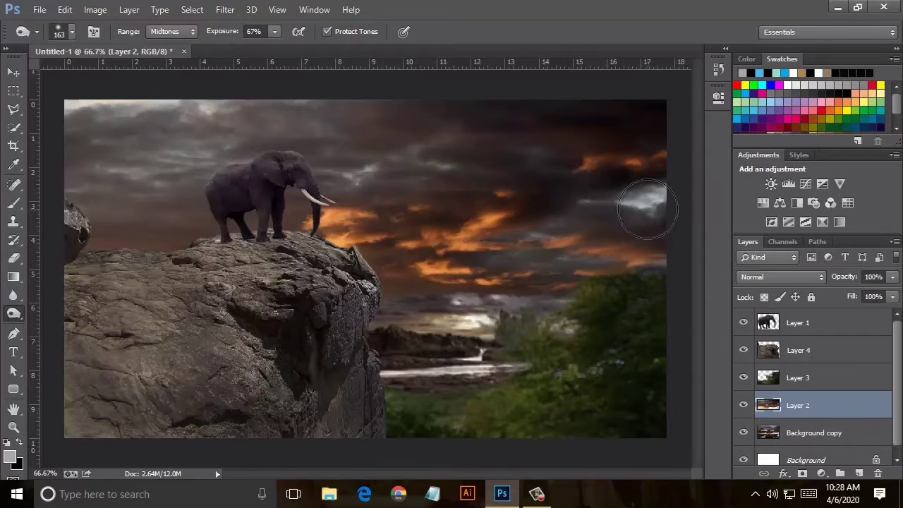
left_click_drag(125, 105, 116, 166)
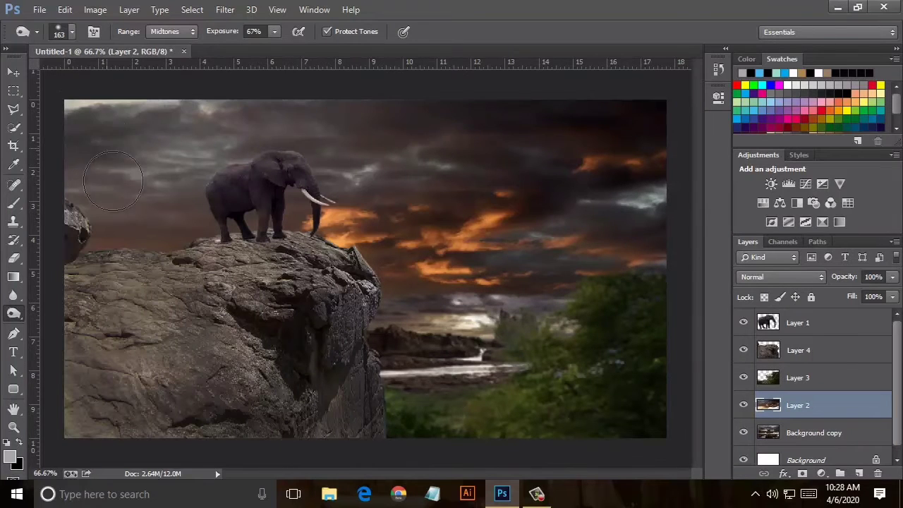
left_click_drag(624, 293, 538, 360)
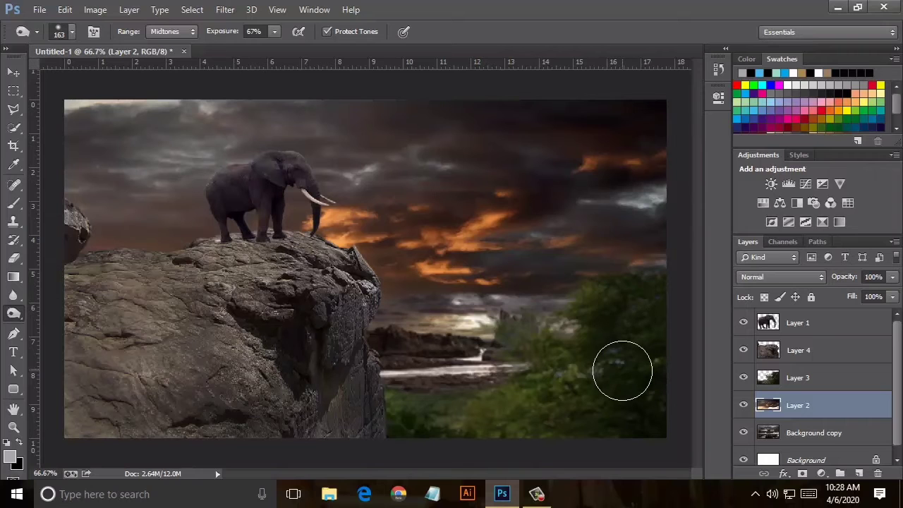
left_click(798, 324)
- Apply a Sepia Photo Filter at 26% density to the elephant layer
left_click(95, 9)
mouse_move(115, 45)
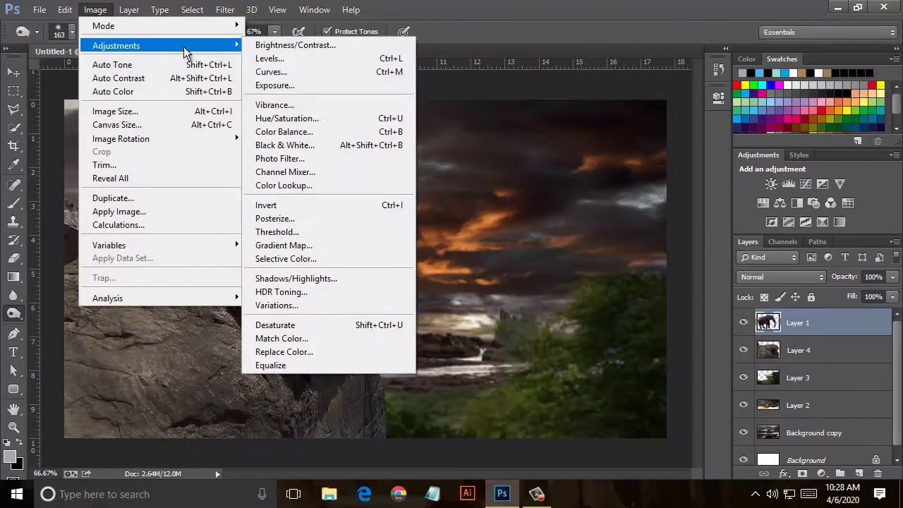
left_click(303, 157)
left_click(673, 176)
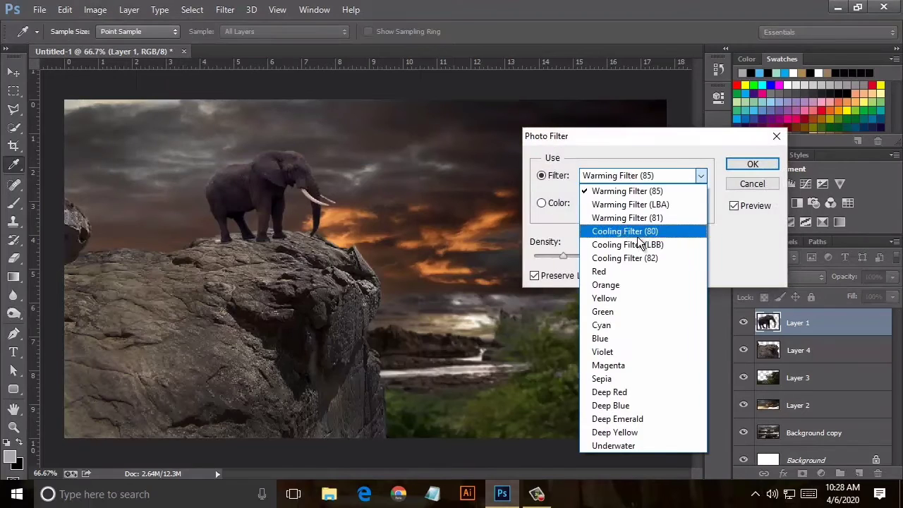
left_click(621, 311)
scroll(610, 175, "down", 2)
scroll(611, 177, "down", 2)
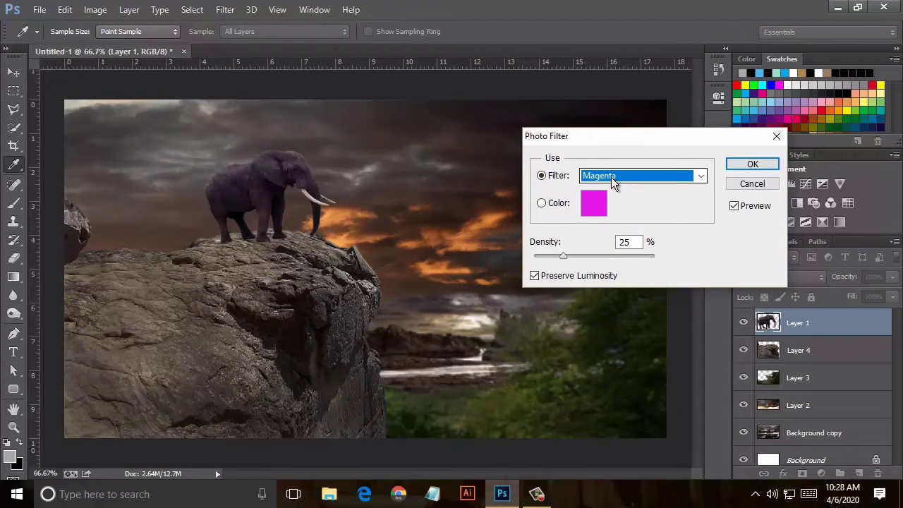
scroll(611, 177, "down", 1)
mouse_move(591, 257)
left_mouse_down()
mouse_move(626, 257)
mouse_move(569, 259)
left_mouse_up()
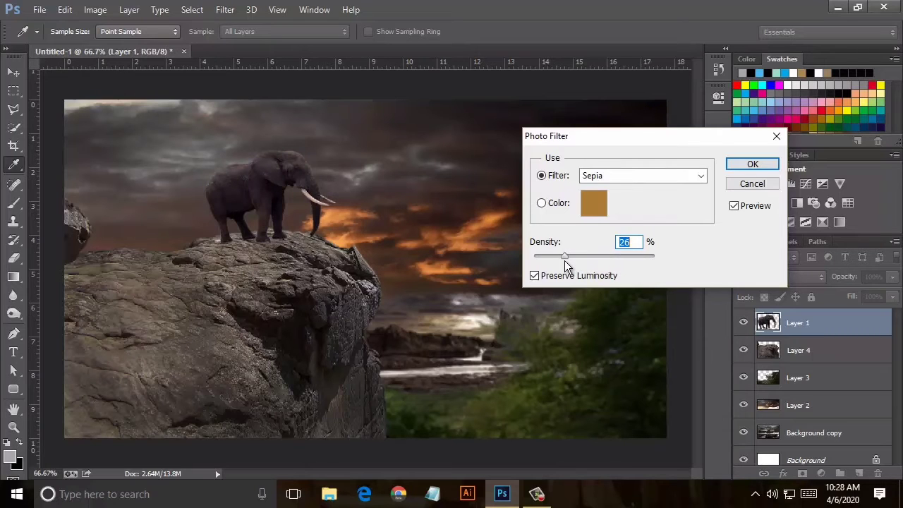
left_click(753, 164)
key("o")
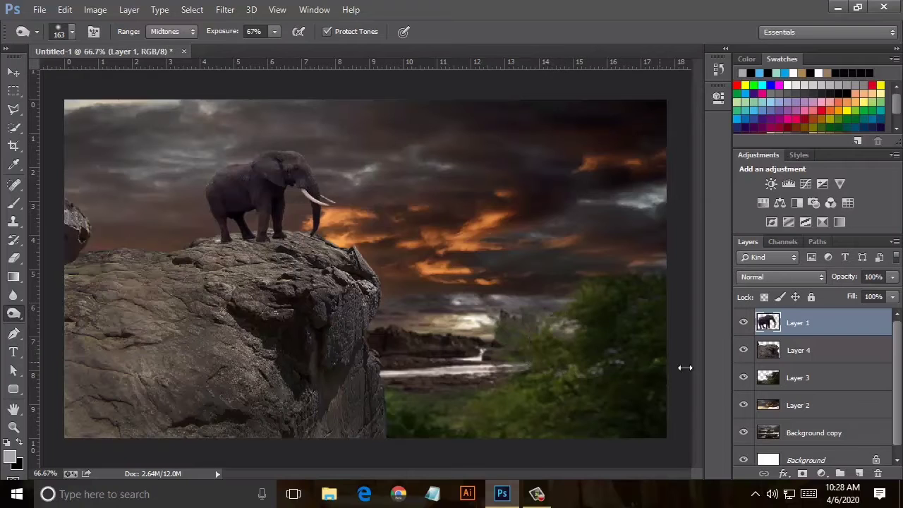
- Add new Layer 5 and sample the sky's orange and a dark grey as colours
left_click(858, 472)
left_click(12, 166)
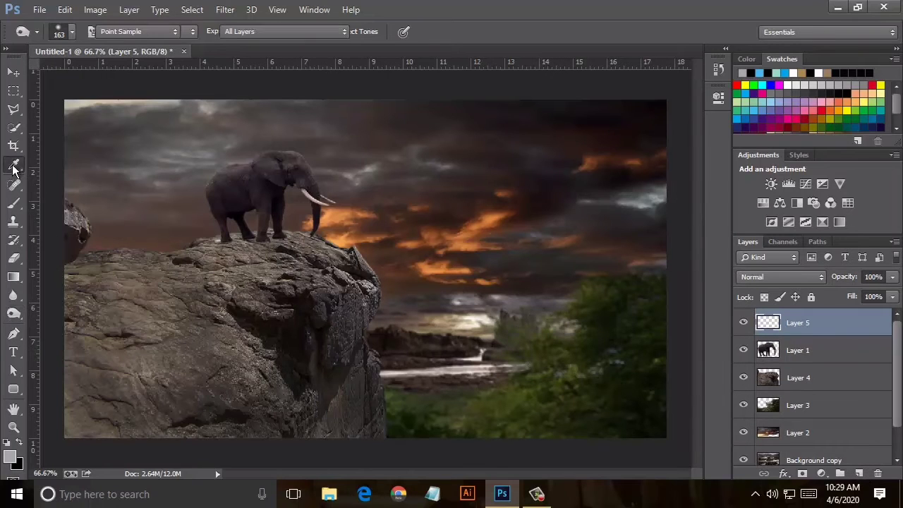
left_click(463, 243)
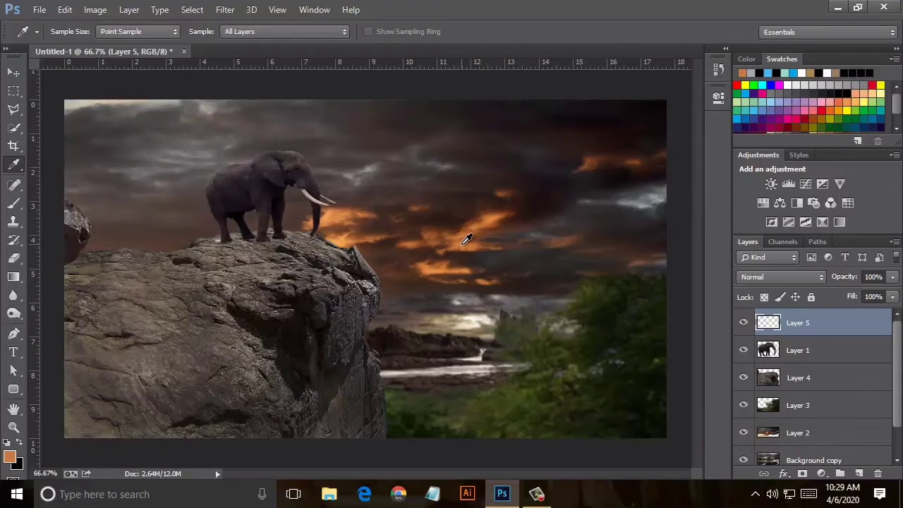
left_click(467, 286)
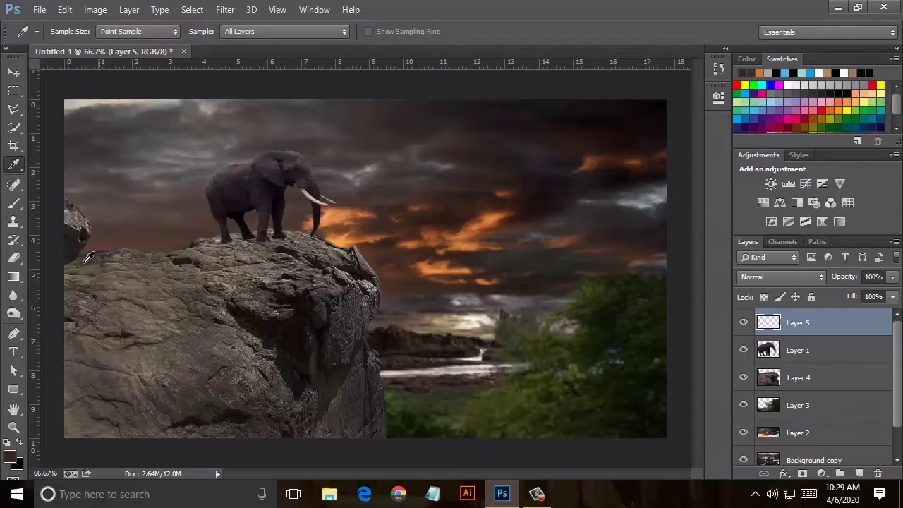
- Draw a dark fading gradient on Layer 5, set it to Hue, then hide it
key("g")
left_click(101, 32)
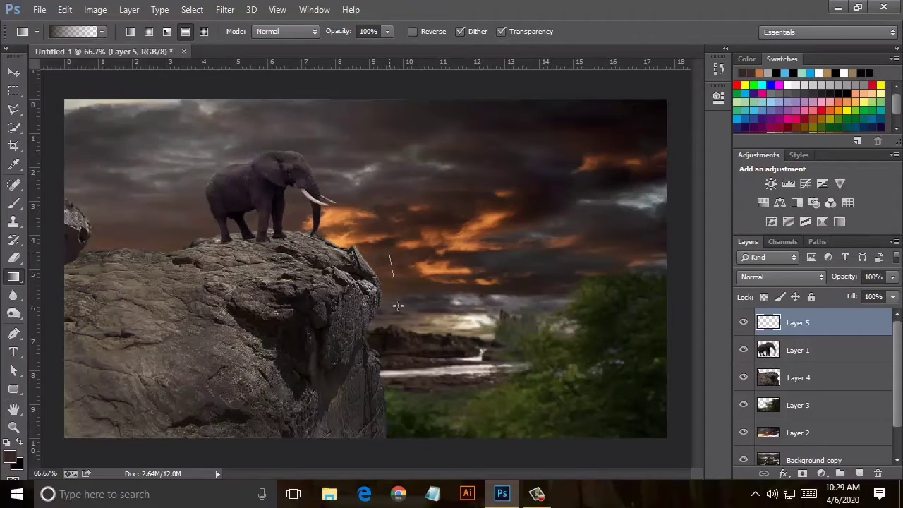
left_click_drag(389, 256, 381, 366)
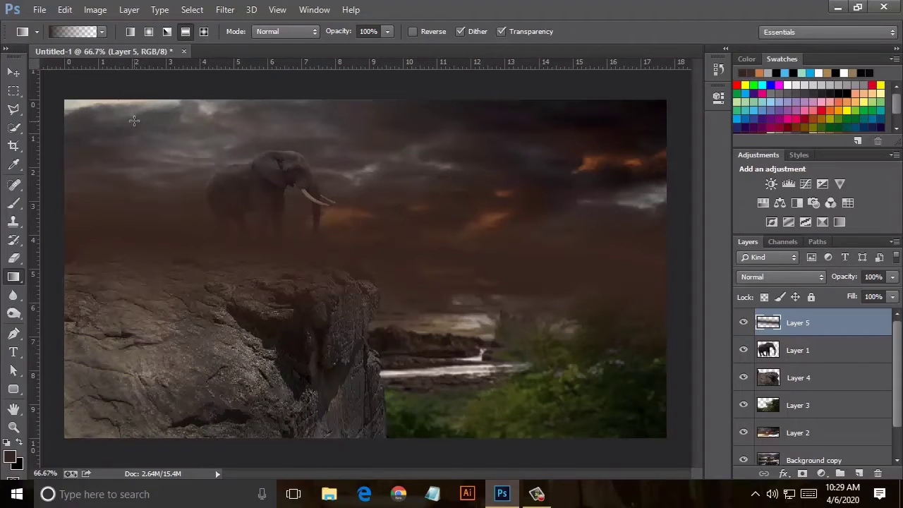
left_click(782, 276)
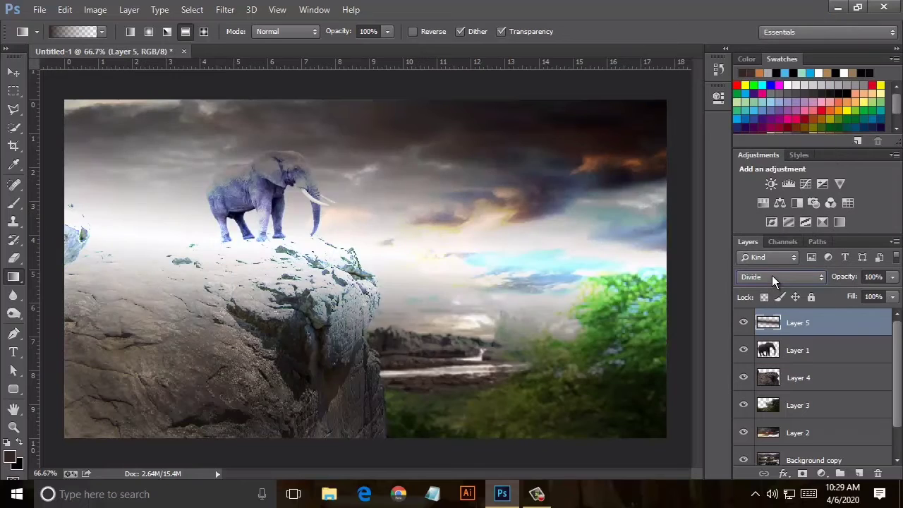
scroll(769, 276, "up", 1)
scroll(770, 276, "up", 1)
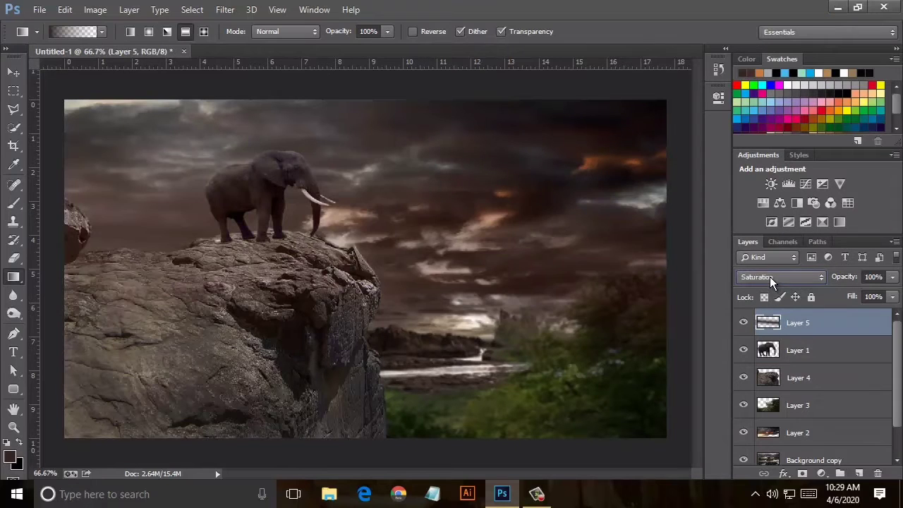
left_click(743, 324)
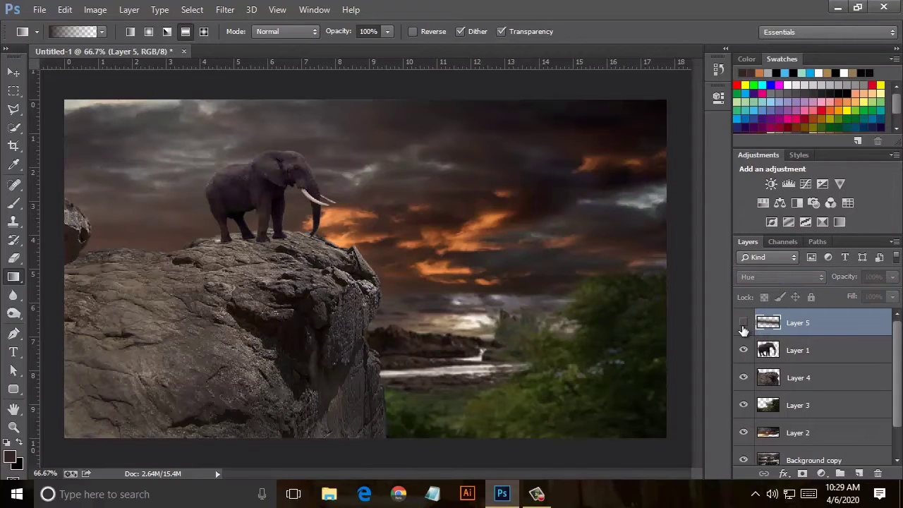
- On new Layer 6, draw an orange-to-transparent gradient sampled from the clouds
left_click(858, 473)
left_click(14, 167)
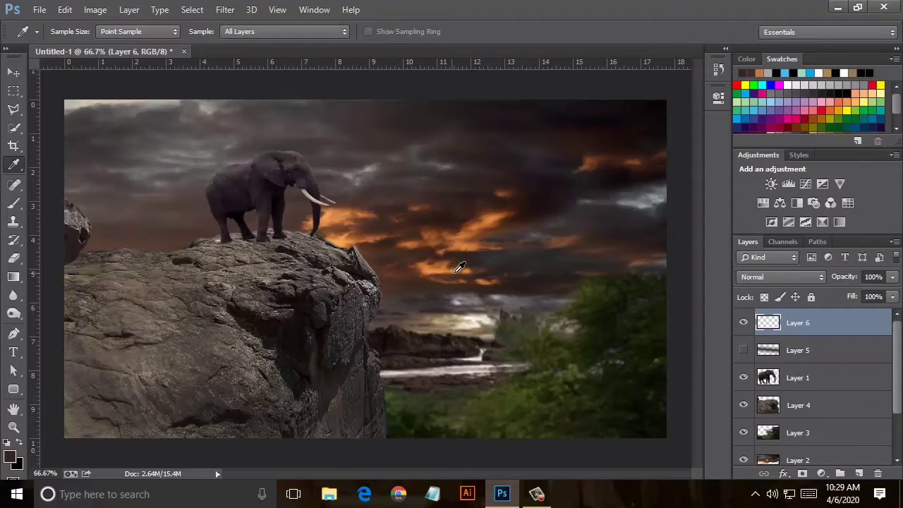
left_click(466, 268)
left_click(13, 276)
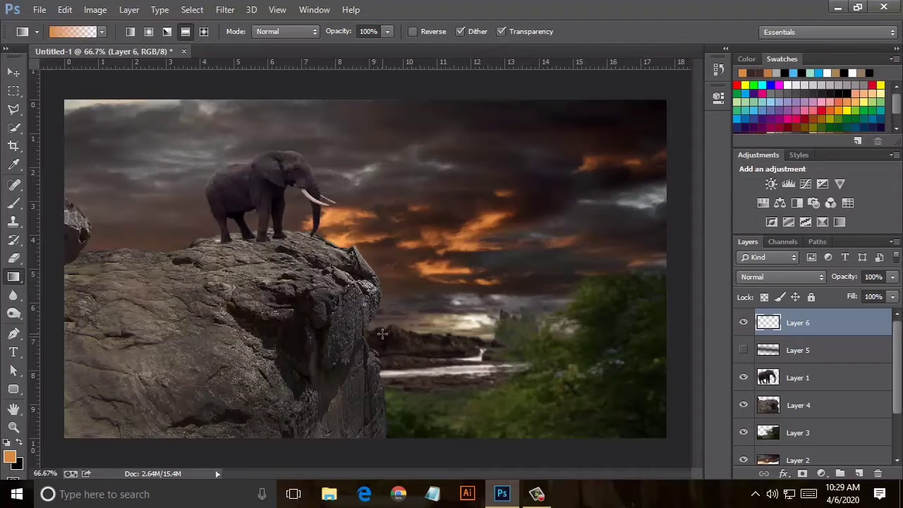
left_click_drag(393, 315, 382, 336)
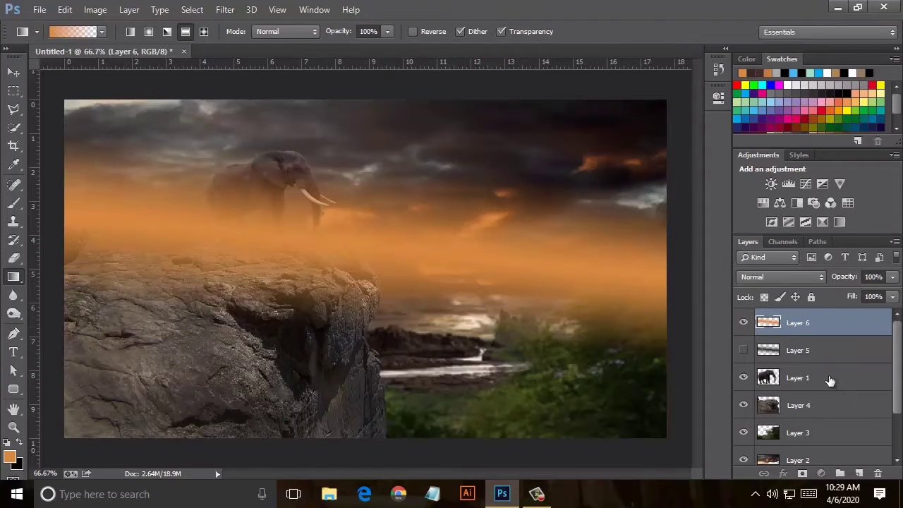
- Move Layer 6 beneath Layer 2 and blend it as Vivid Light
left_click_drag(775, 335, 822, 377)
scroll(822, 376, "down", 2)
left_click_drag(811, 322, 825, 403)
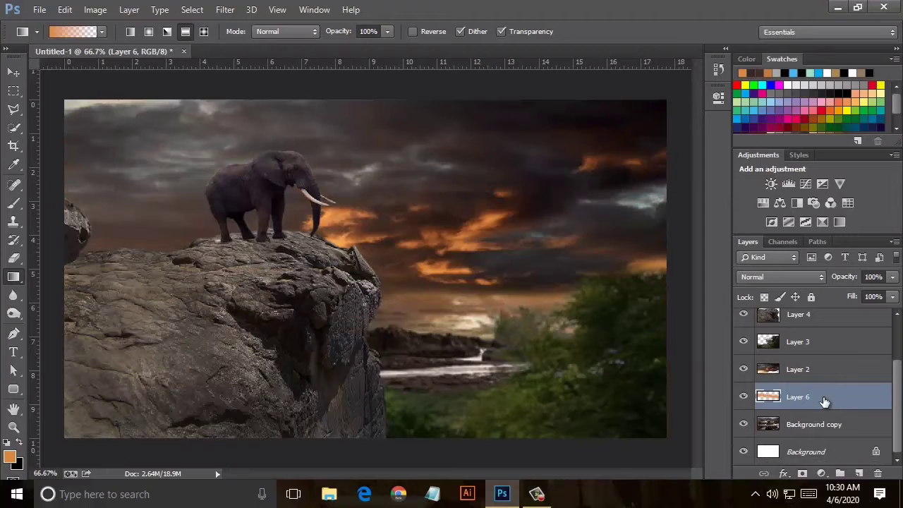
left_click(778, 285)
scroll(775, 278, "down", 20)
scroll(775, 279, "up", 2)
scroll(774, 278, "up", 1)
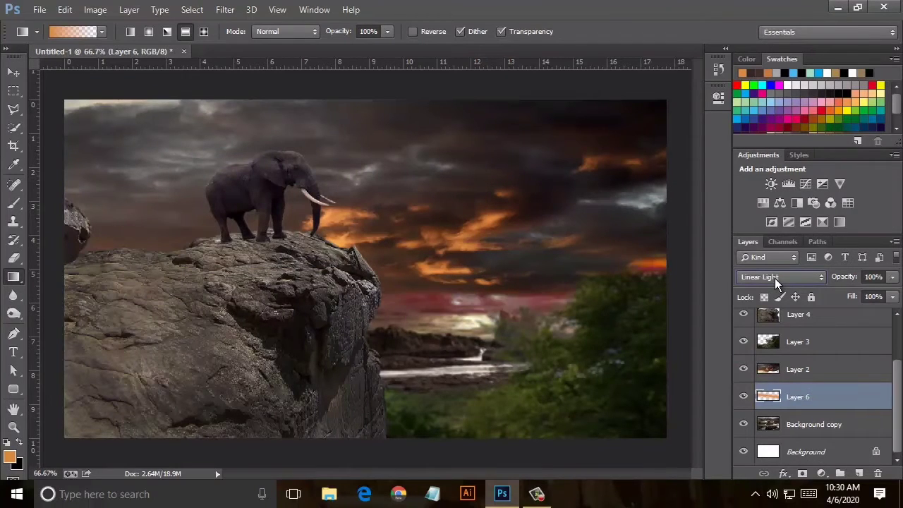
scroll(774, 277, "up", 1)
scroll(774, 278, "up", 1)
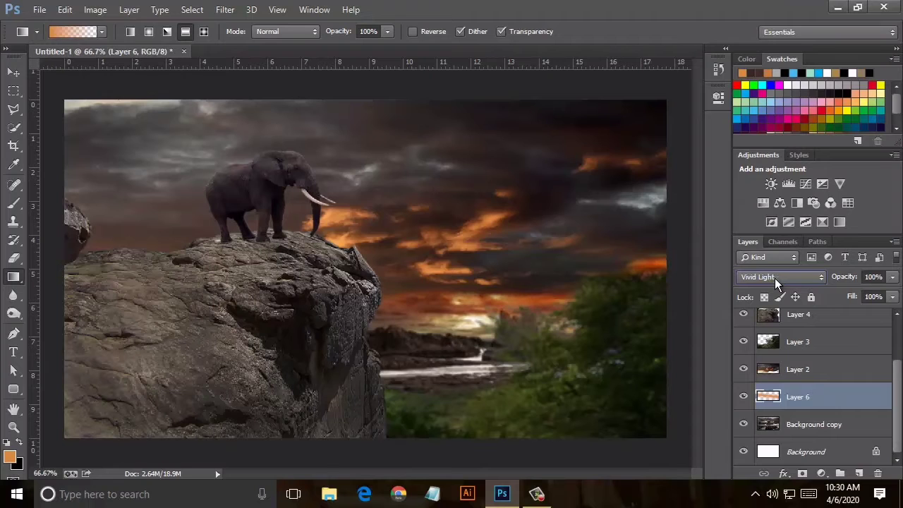
- Free-transform Layer 6 into a shorter horizontal band and apply it
key("v")
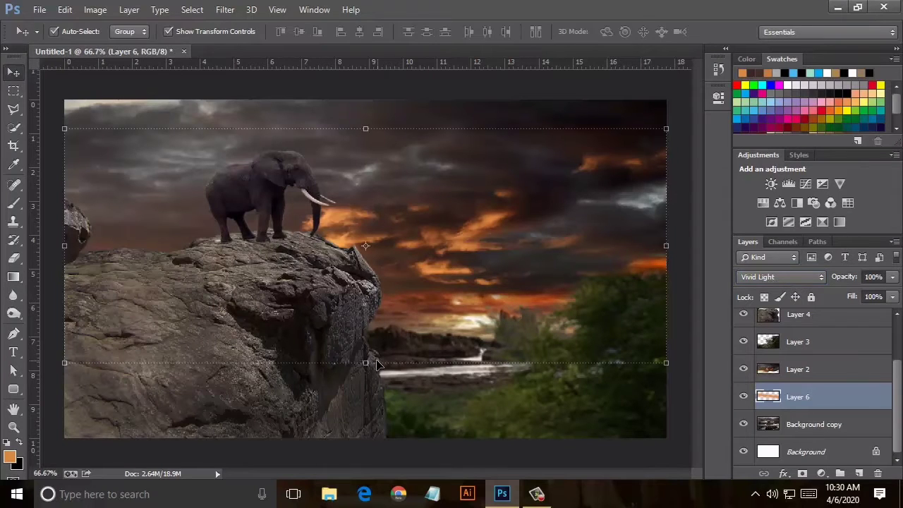
key("ctrl+t")
mouse_move(365, 363)
left_mouse_down()
mouse_move(372, 416)
mouse_move(365, 356)
left_mouse_up()
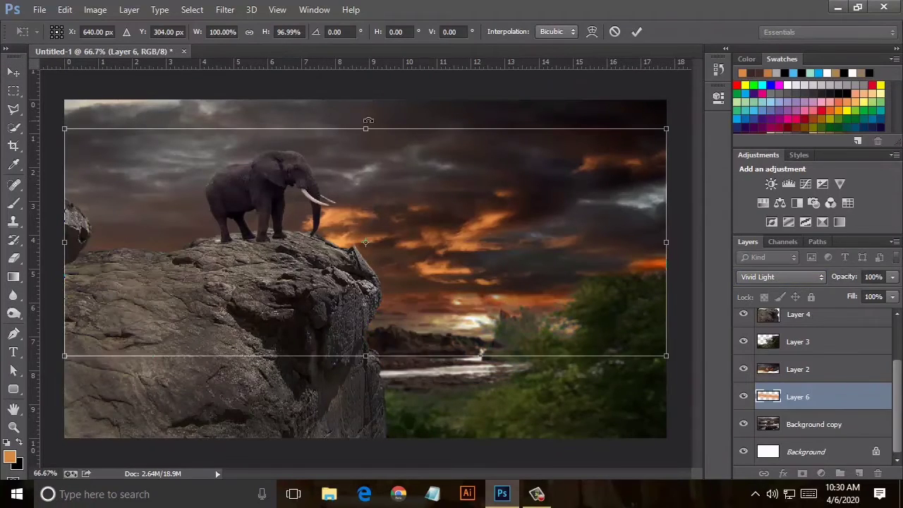
left_click_drag(365, 128, 359, 144)
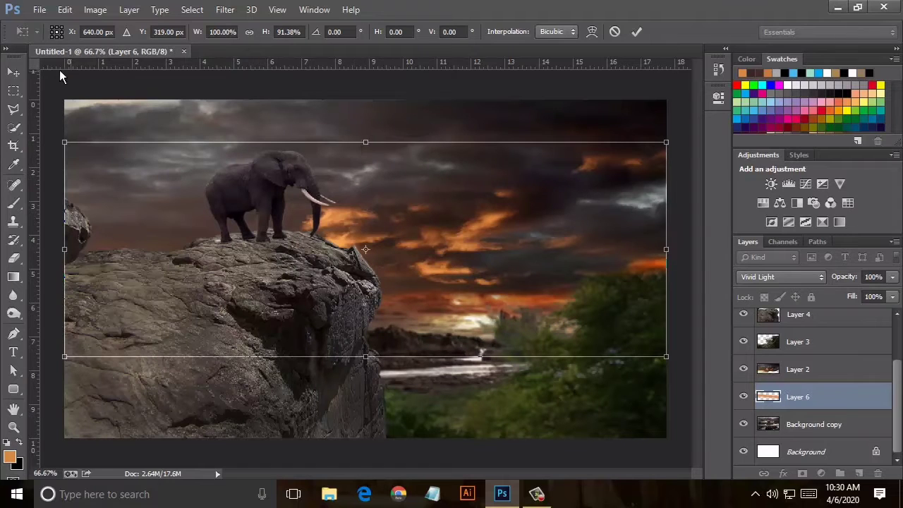
left_click(13, 72)
left_click(310, 173)
- Lower Layer 6's fill to 85%
left_click(893, 297)
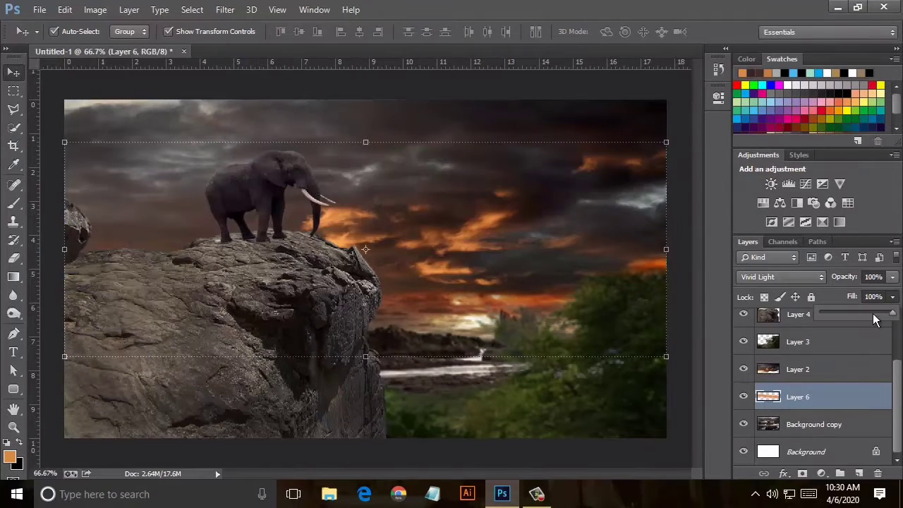
left_click_drag(891, 312, 859, 315)
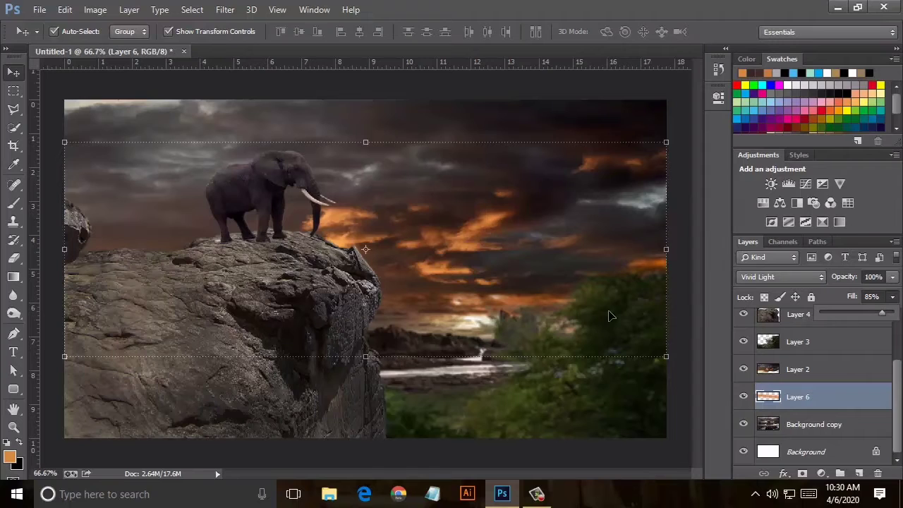
left_click(19, 71)
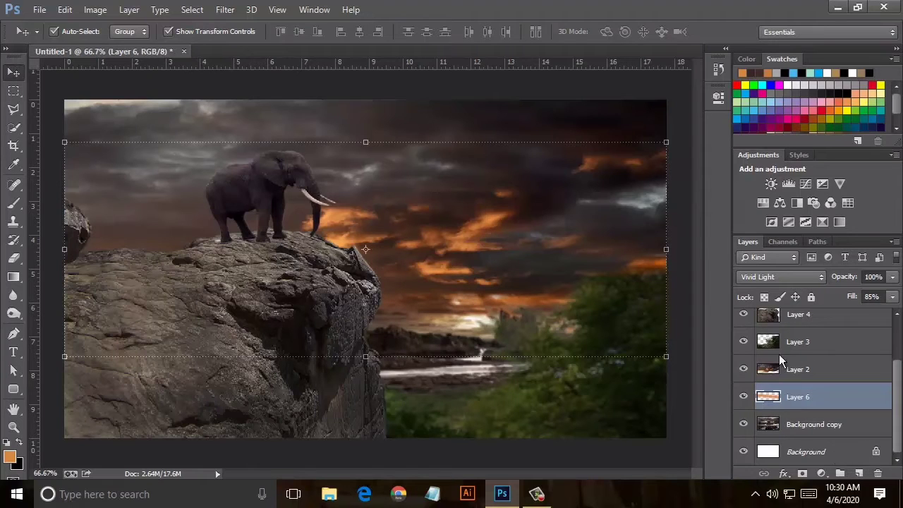
- Add empty Layer 7 and give Layer 3 a white layer mask
left_click(858, 473)
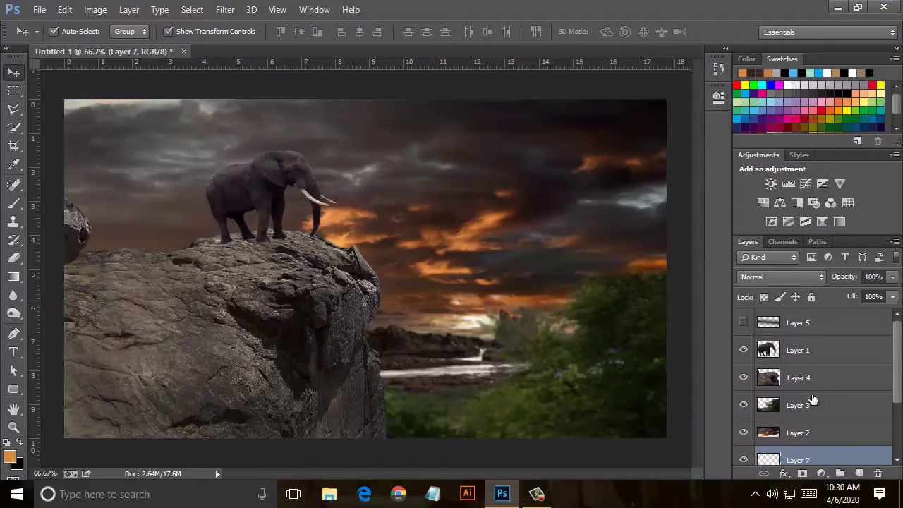
left_click(814, 410)
left_click(13, 257)
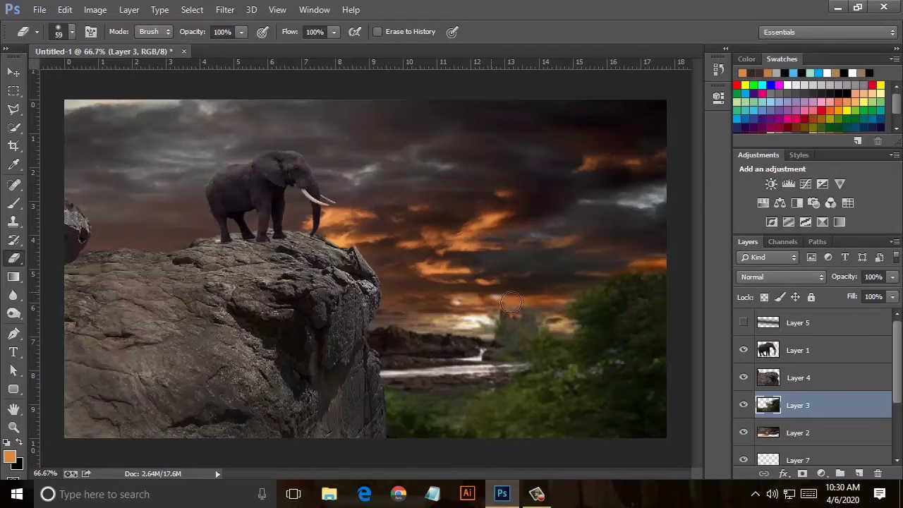
left_click(802, 474)
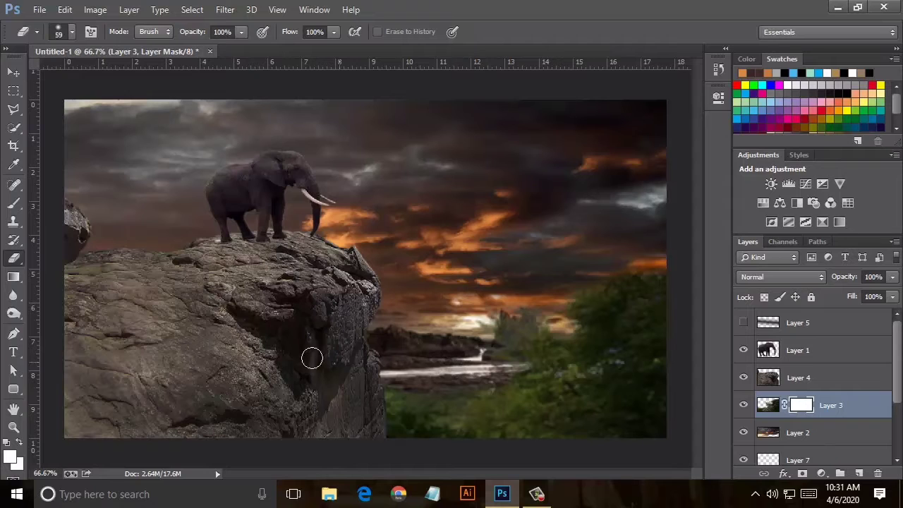
left_click(15, 314)
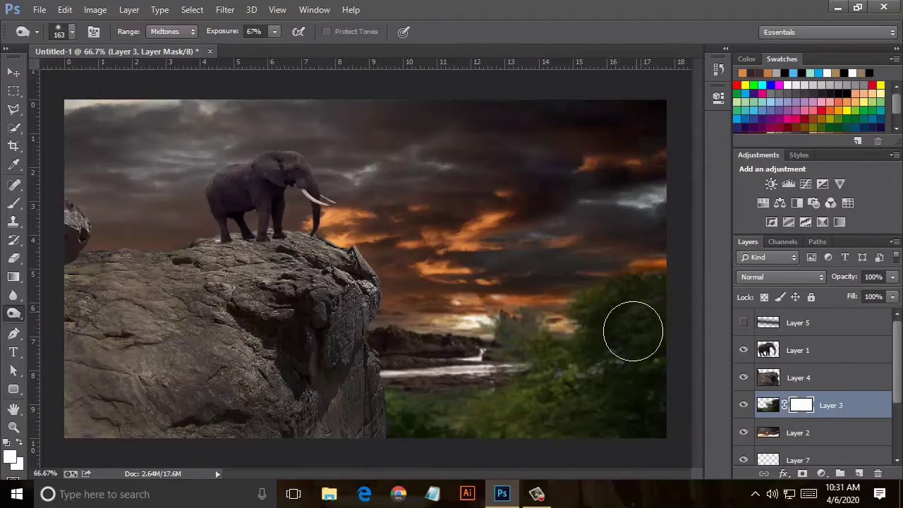
- Stretch Layer 2 slightly taller downward with a free transform
key("ctrl+plus")
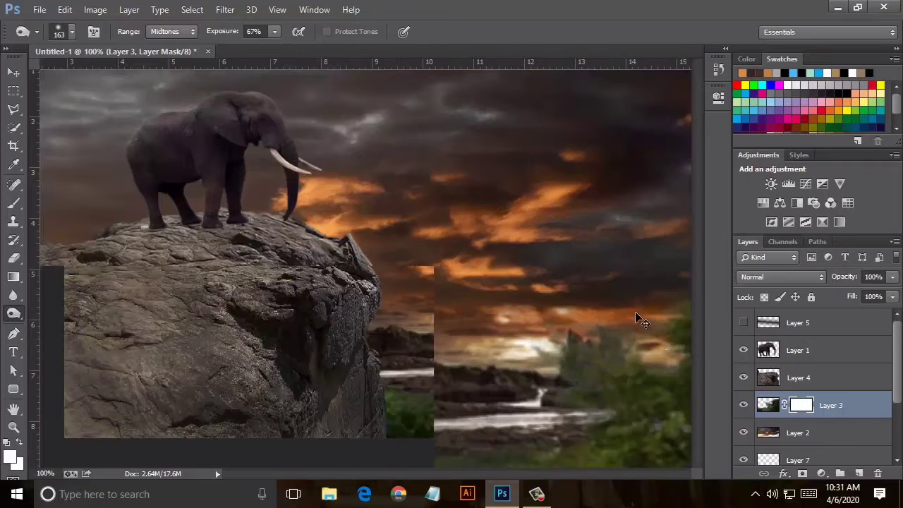
left_click_drag(438, 473, 555, 473)
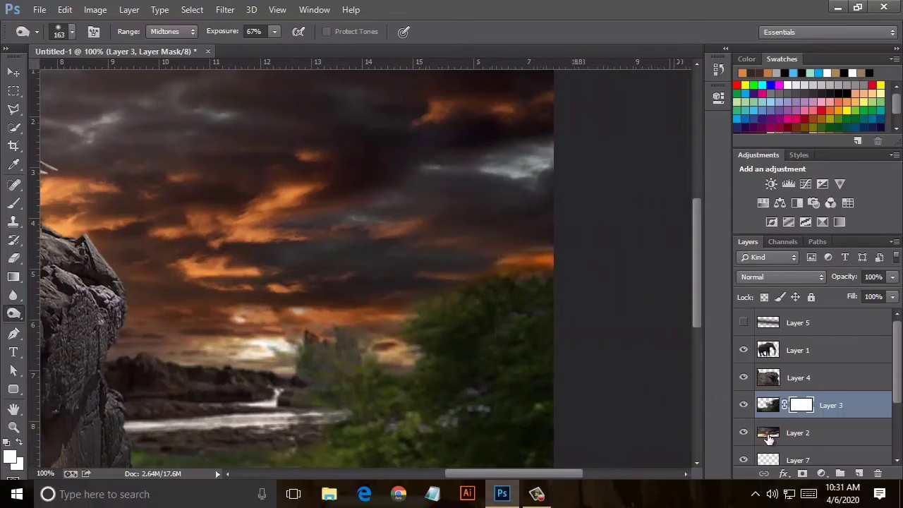
left_click(772, 434)
left_click(13, 73)
left_click_drag(423, 383, 428, 385)
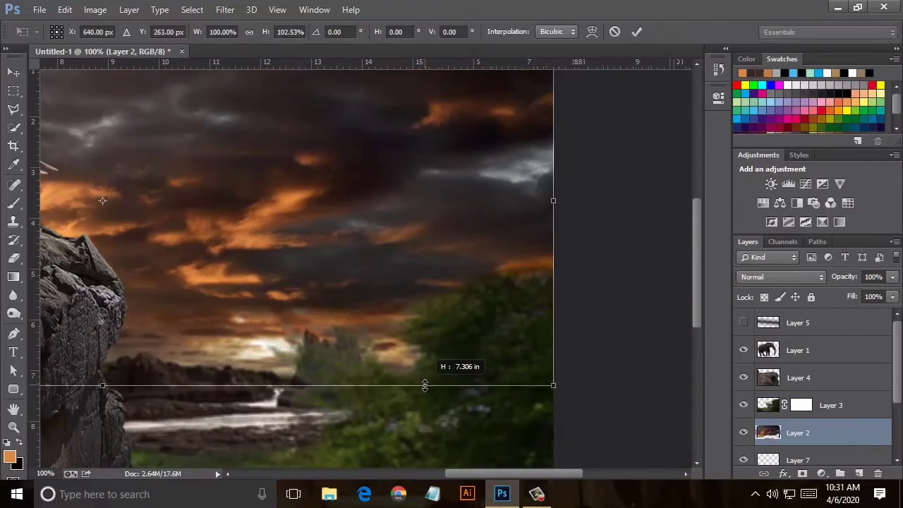
key("ctrl+minus")
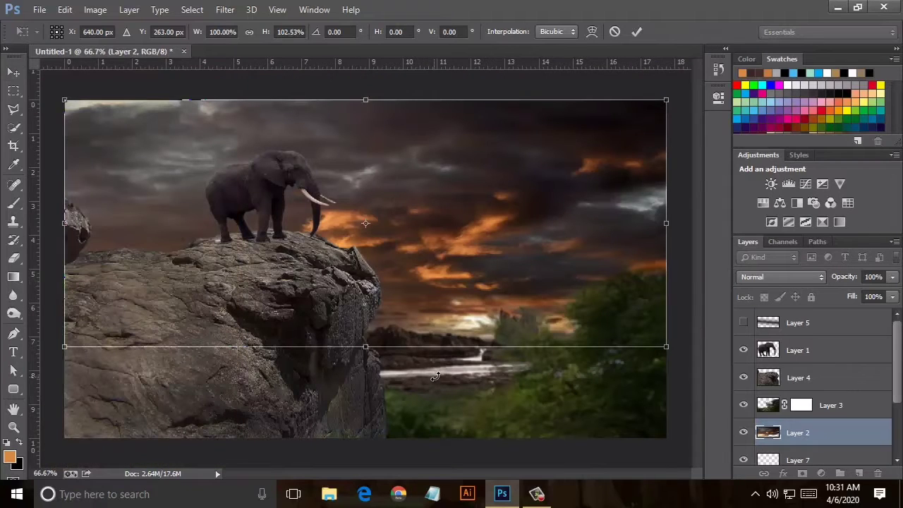
left_click(637, 31)
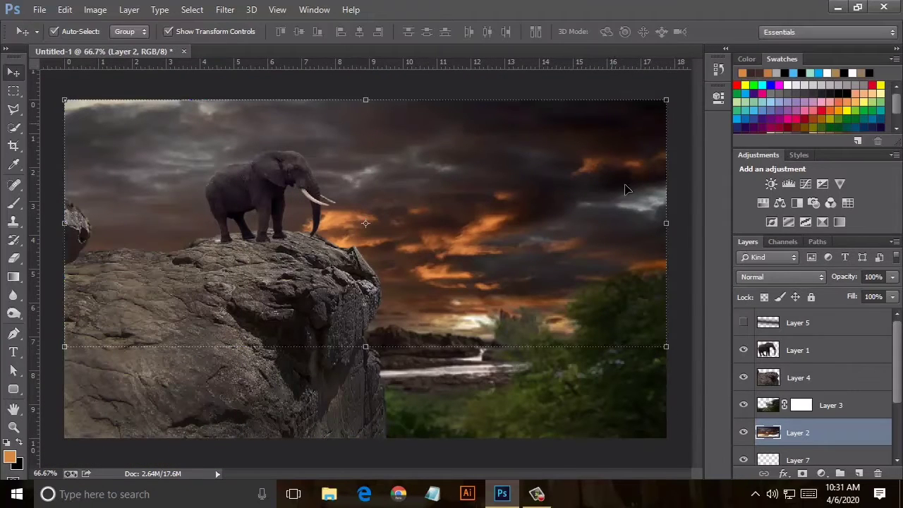
- Add an orange Solid Color fill layer, Color Fill 1
left_click(820, 473)
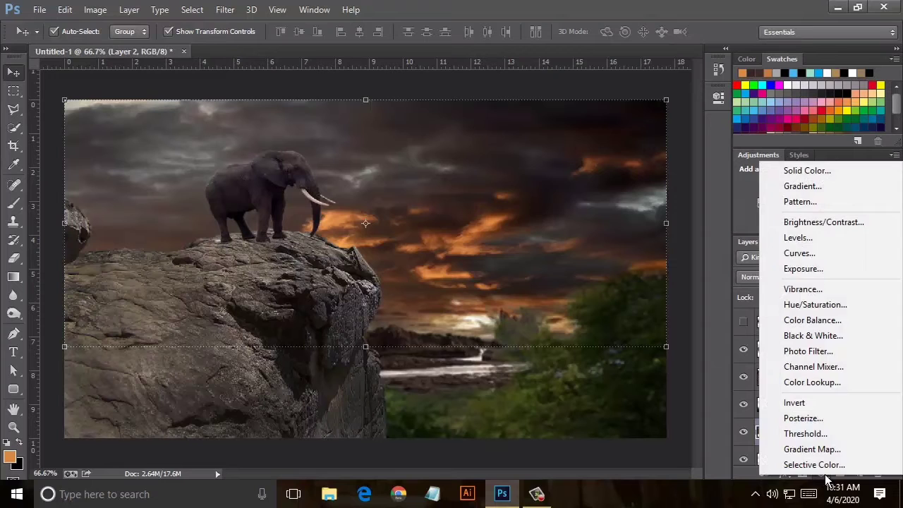
left_click(797, 171)
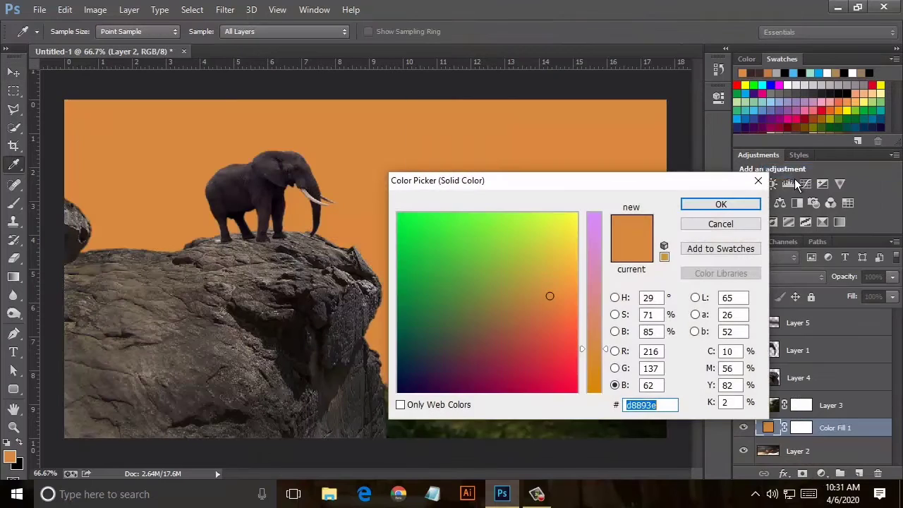
left_click(720, 204)
- Blend Color Fill 1 as Overlay and lower its fill to 29%
left_click(773, 278)
left_click(773, 274)
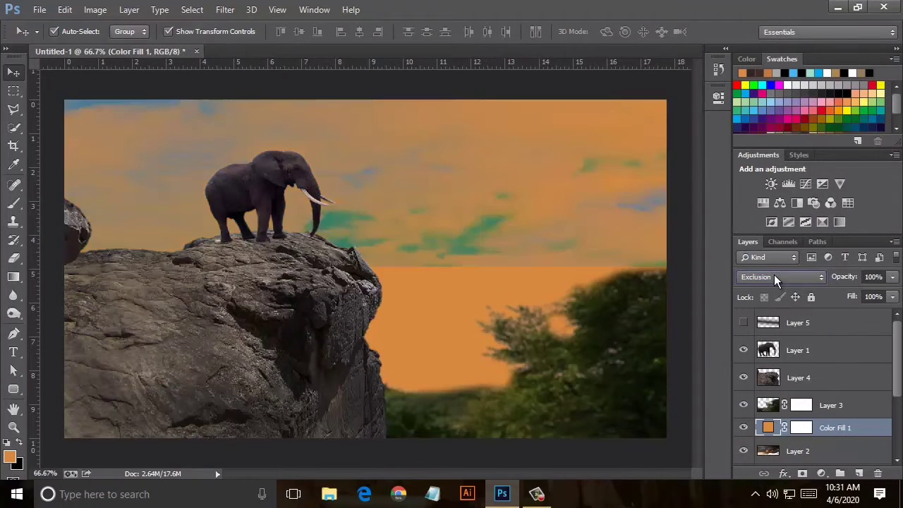
scroll(773, 275, "down", 2)
scroll(772, 276, "up", 2)
scroll(773, 276, "up", 1)
scroll(773, 275, "up", 1)
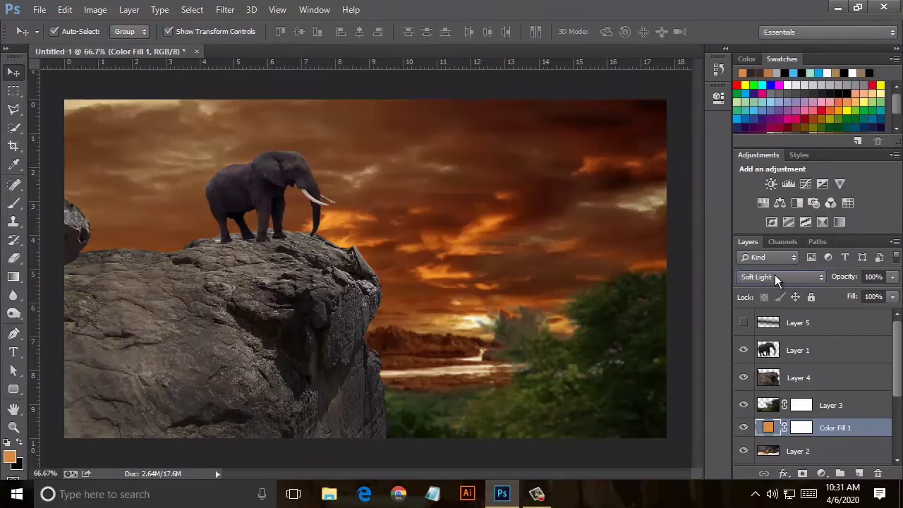
scroll(775, 275, "up", 1)
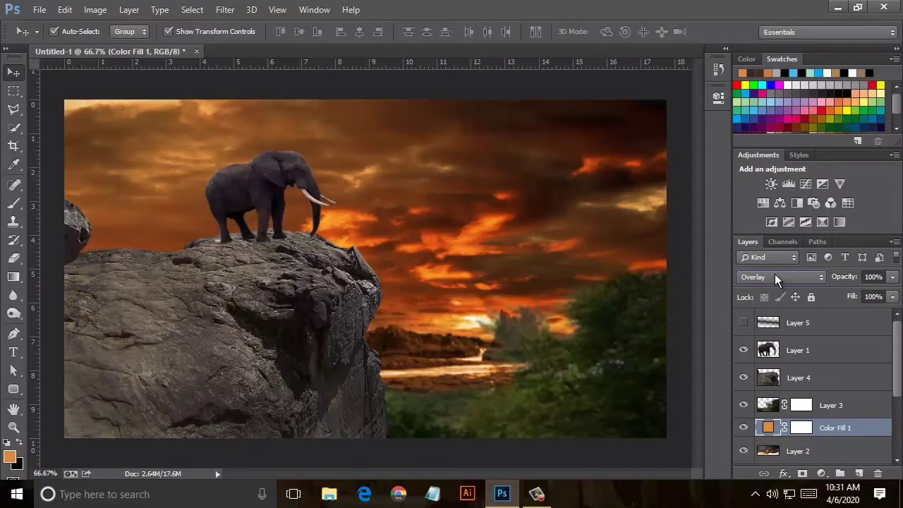
scroll(774, 277, "up", 1)
scroll(776, 275, "down", 1)
left_click(892, 297)
left_click_drag(852, 315, 849, 314)
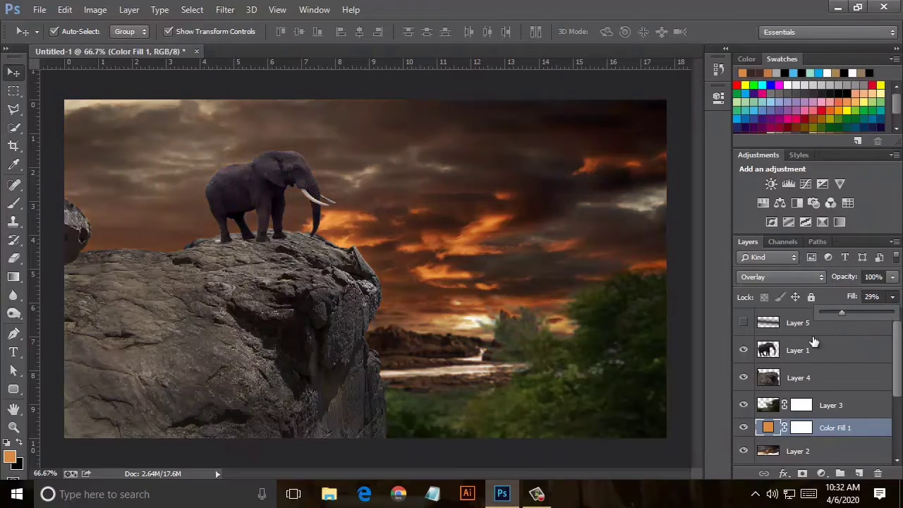
- Add an orange-to-transparent Gradient Fill 1 and move it above Layer 4
left_click(818, 472)
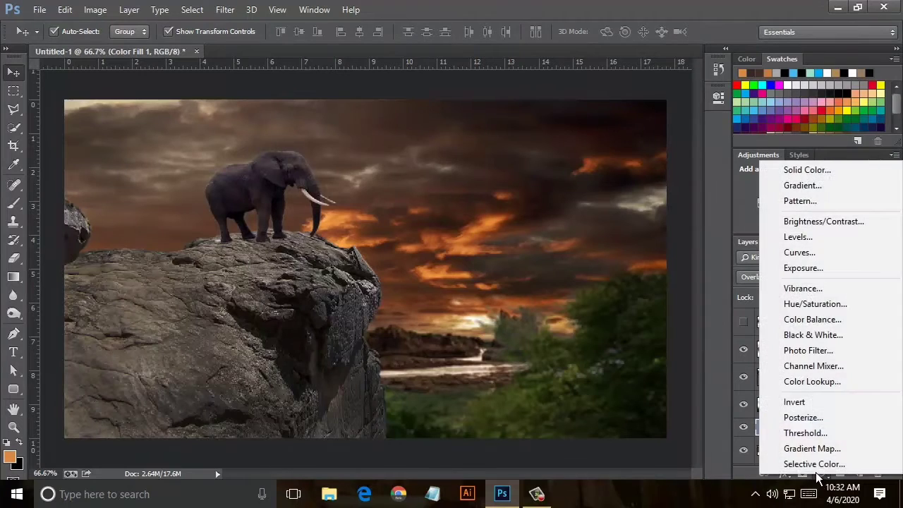
left_click(806, 186)
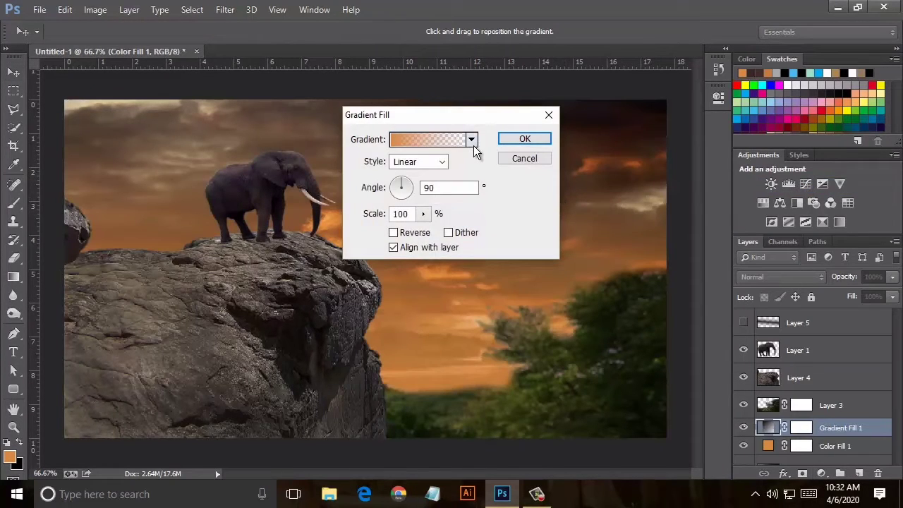
left_click(510, 144)
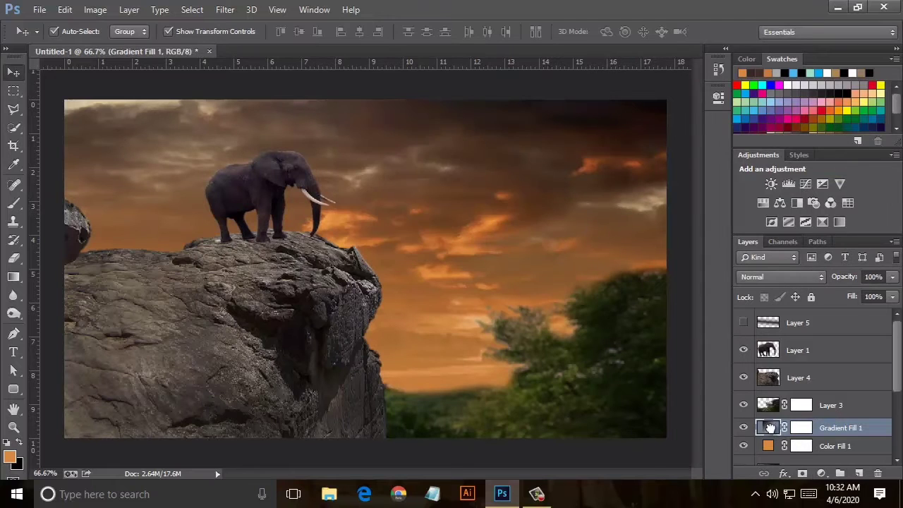
left_click_drag(770, 427, 776, 378)
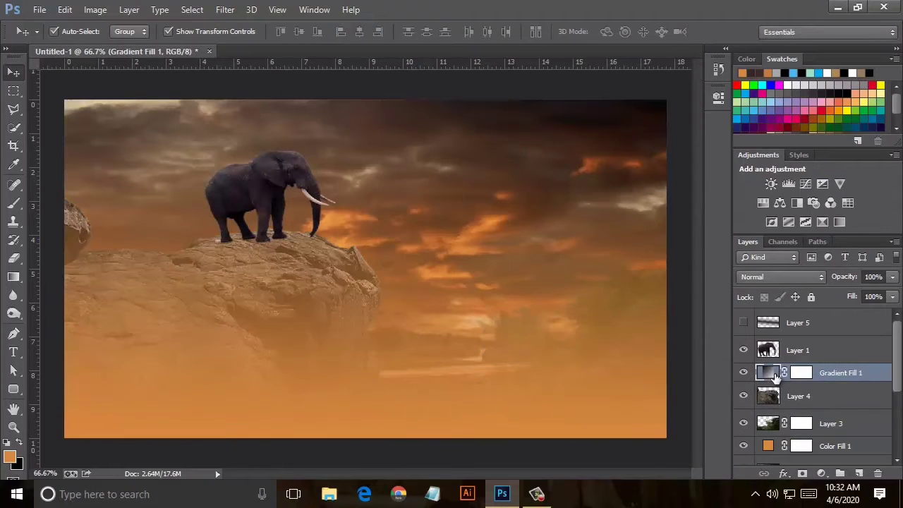
- Blend Gradient Fill 1 as Soft Light and lower its fill to 38%
left_click(803, 277)
scroll(783, 277, "up", 2)
scroll(783, 277, "up", 2)
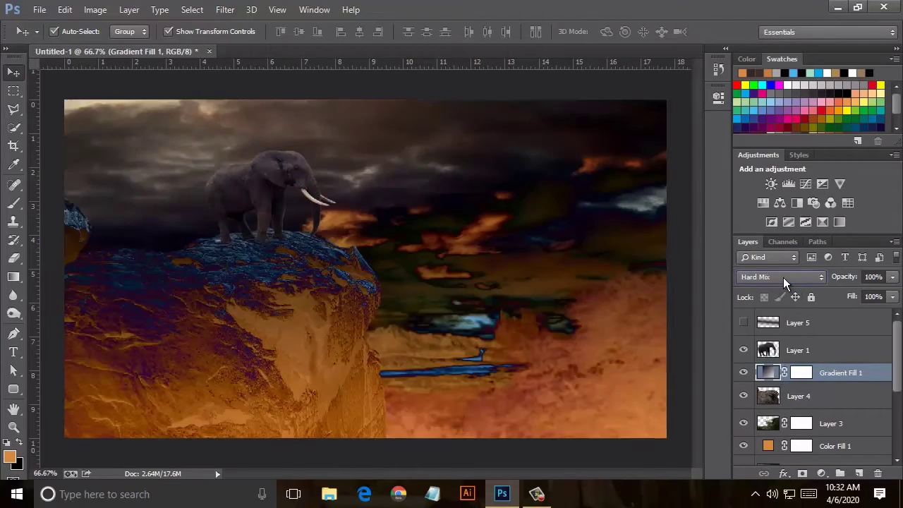
scroll(783, 277, "up", 2)
scroll(782, 277, "up", 1)
scroll(782, 278, "up", 1)
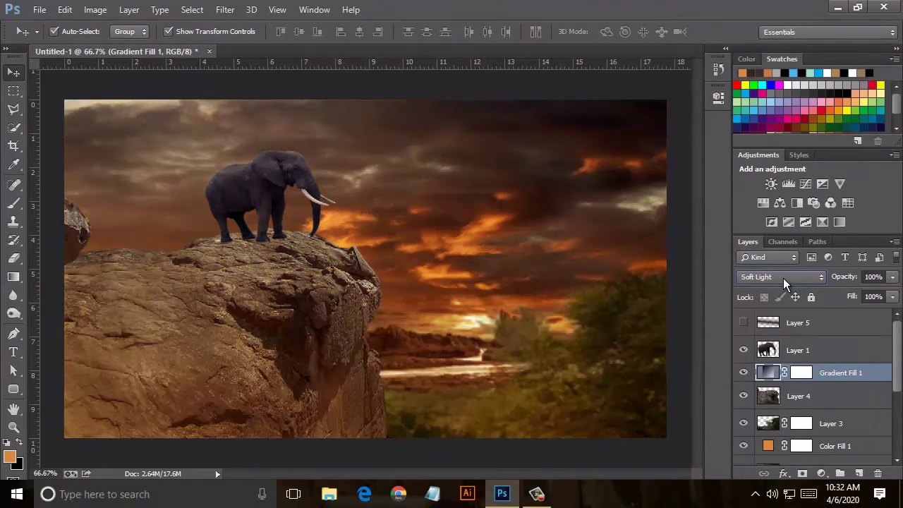
scroll(783, 277, "up", 1)
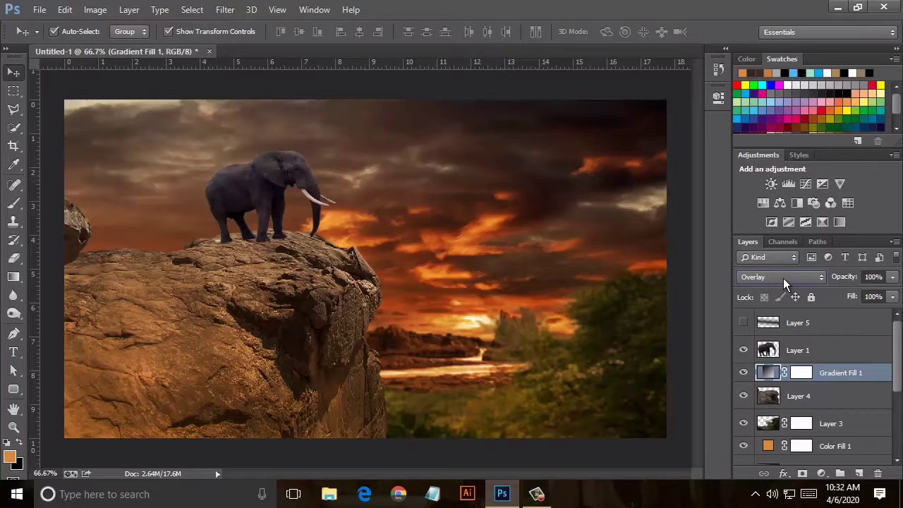
scroll(783, 278, "up", 1)
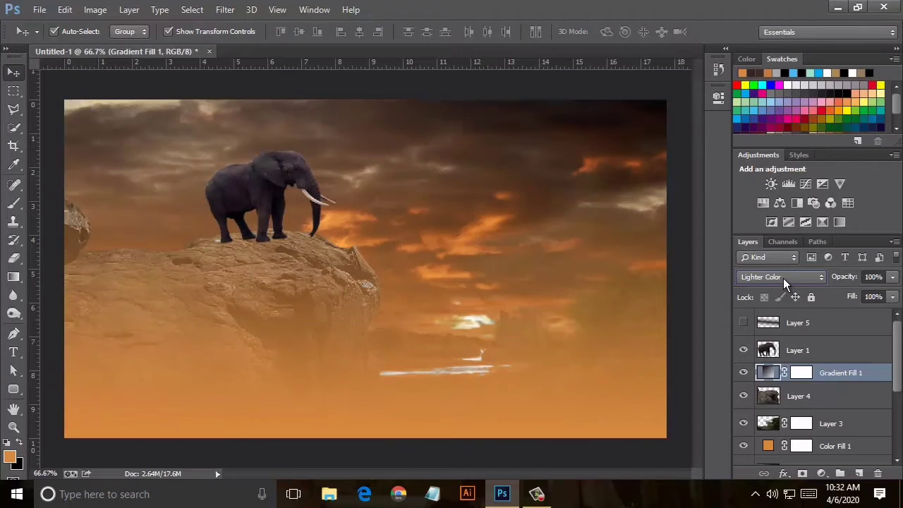
left_click(801, 277)
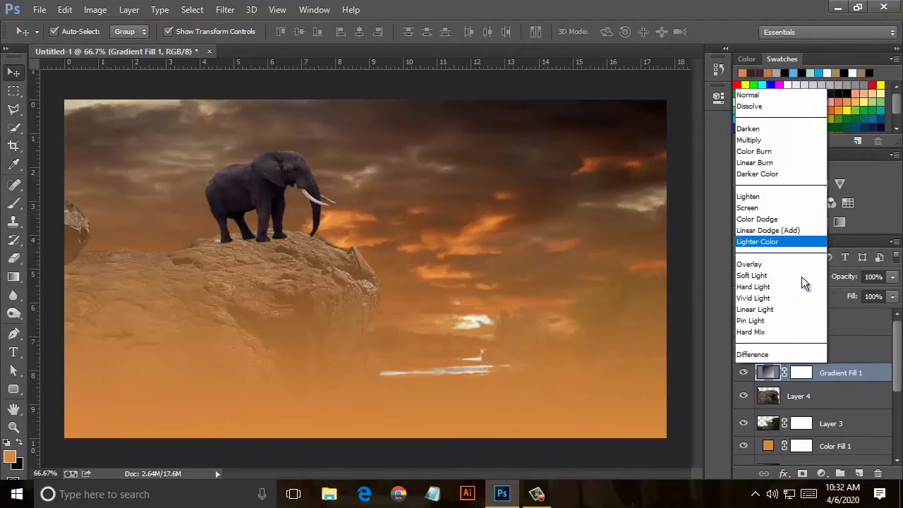
scroll(797, 277, "down", 8)
scroll(797, 276, "up", 3)
scroll(797, 277, "up", 1)
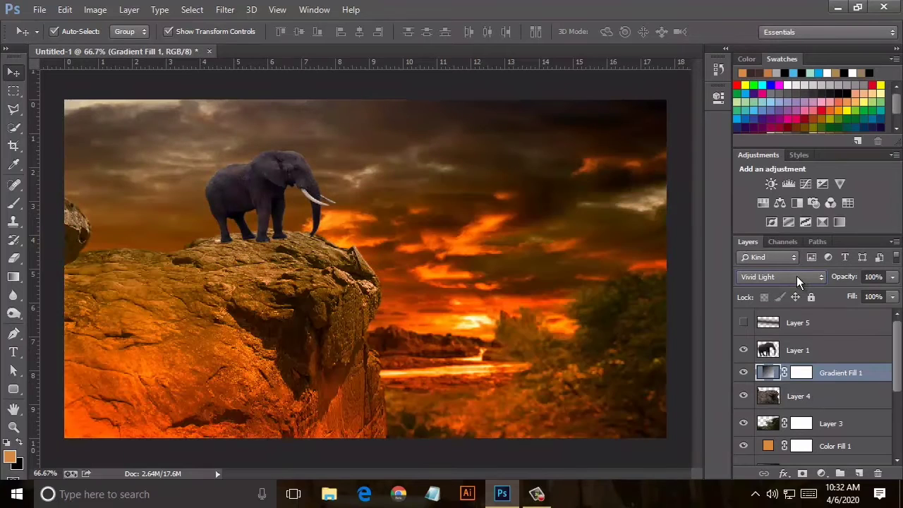
scroll(796, 275, "up", 2)
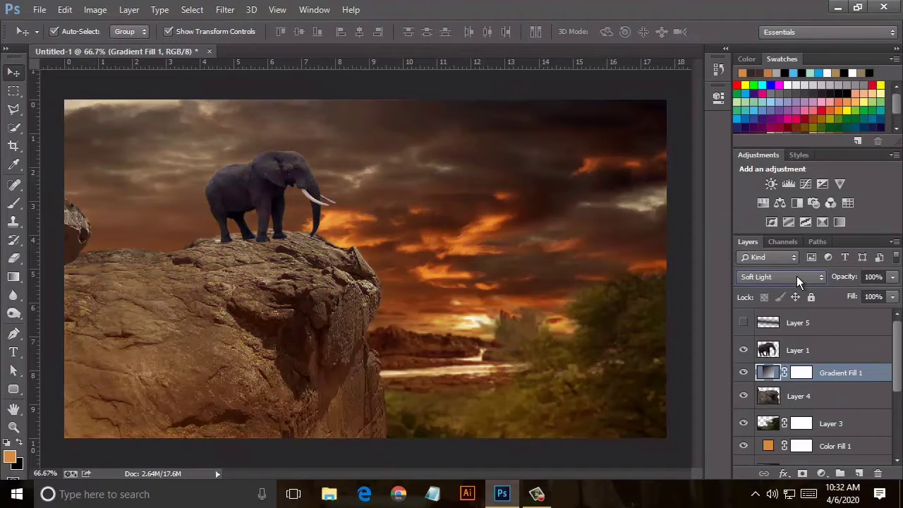
left_click(892, 296)
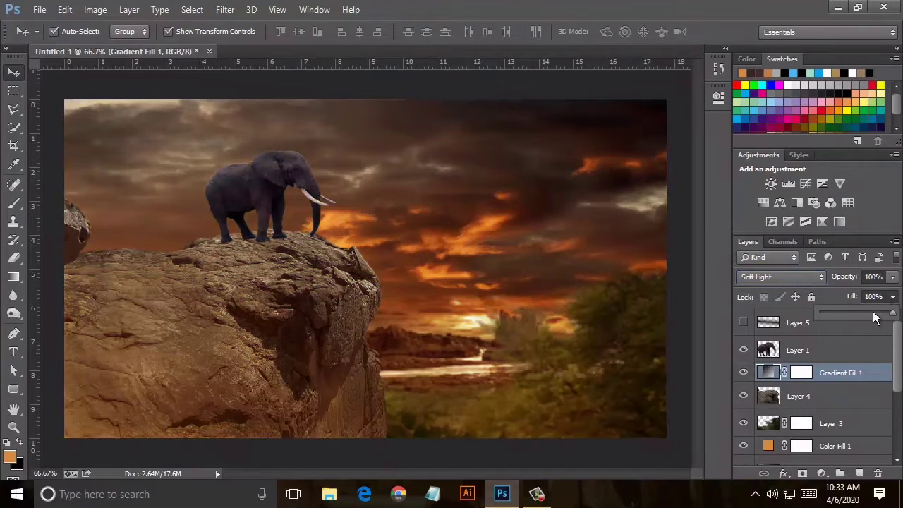
left_click_drag(845, 310, 834, 311)
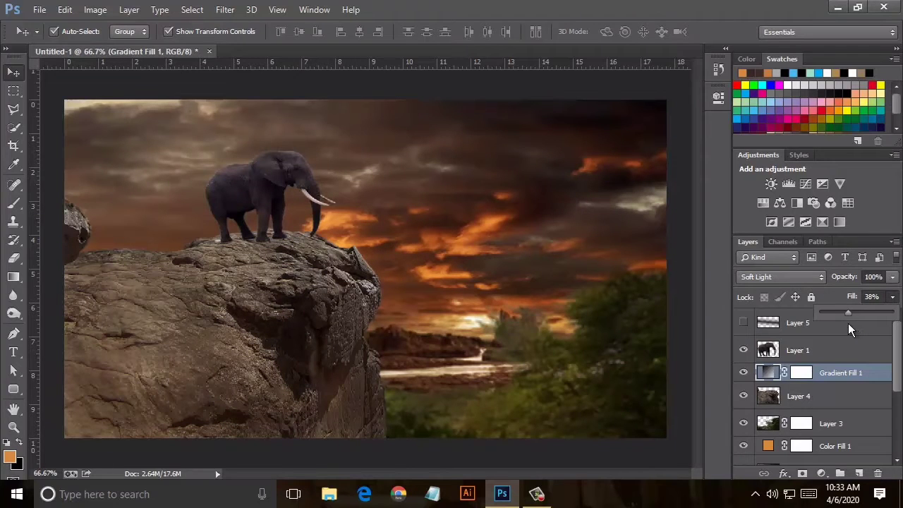
- On new Layer 8, paint a soft orange glow over the lower scene with a 1024 px brush
left_click(858, 473)
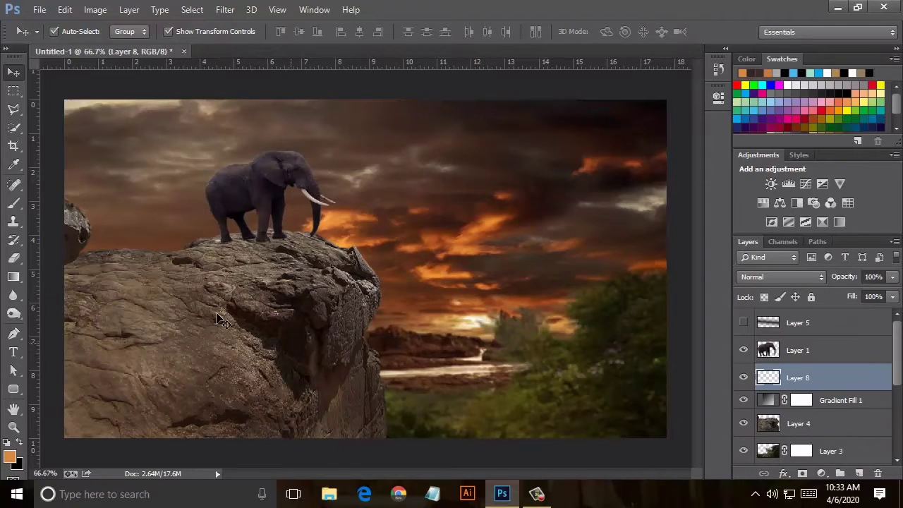
left_click(14, 166)
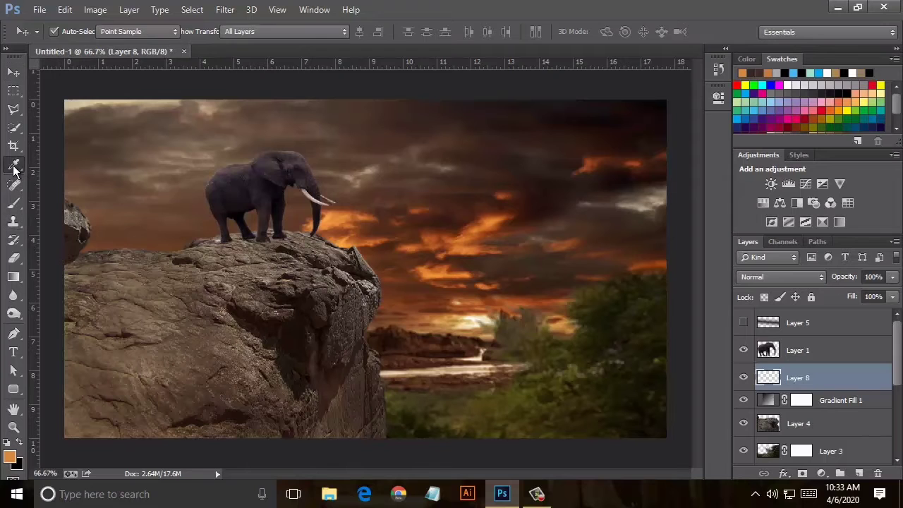
left_click(13, 203)
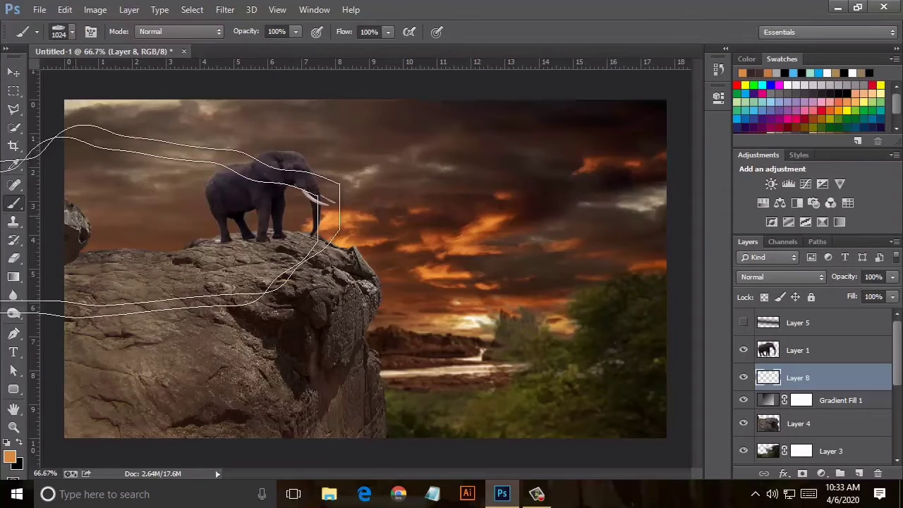
left_click(477, 378)
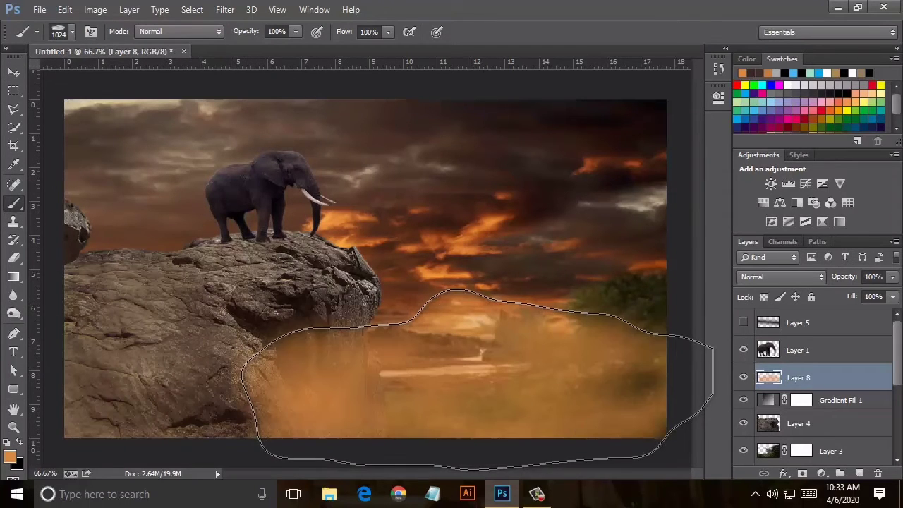
- Set Layer 8 to Multiply and add an empty Layer 9 above it
left_click(776, 276)
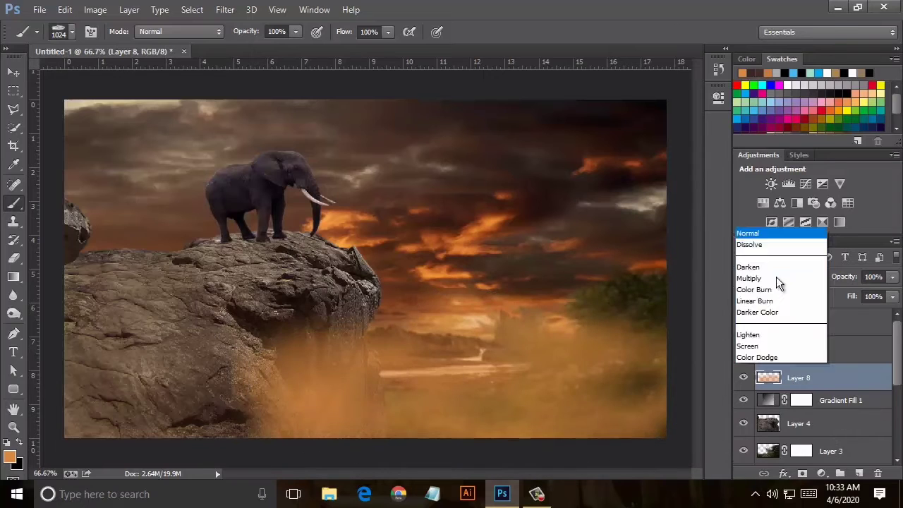
scroll(768, 278, "down", 5)
scroll(768, 277, "up", 2)
scroll(766, 277, "up", 1)
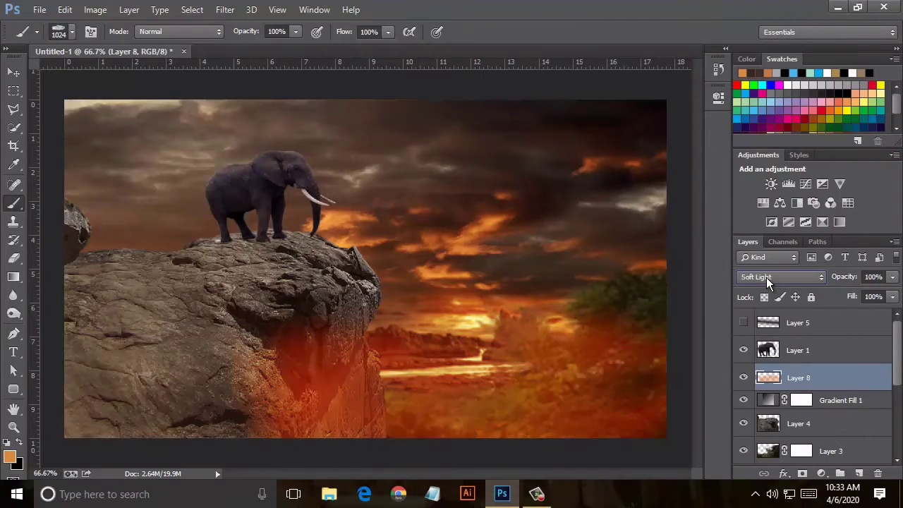
scroll(766, 277, "up", 2)
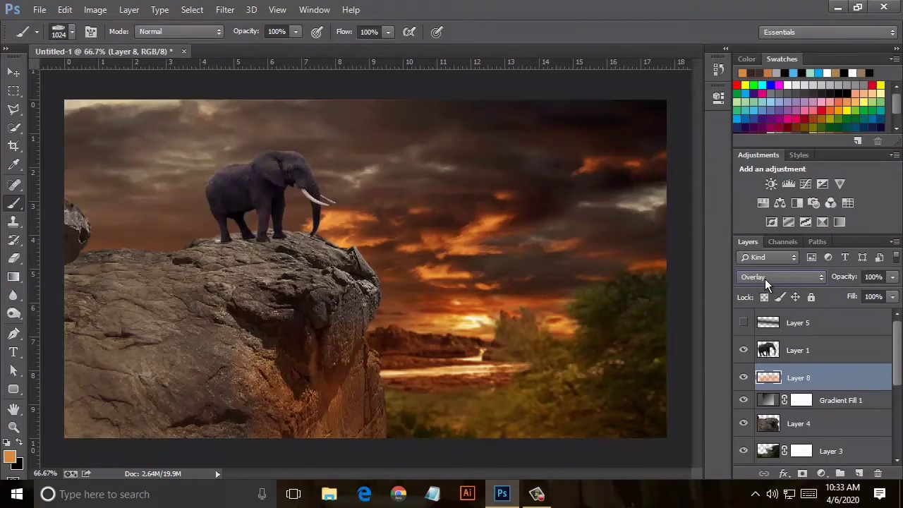
scroll(764, 278, "up", 3)
scroll(763, 278, "up", 3)
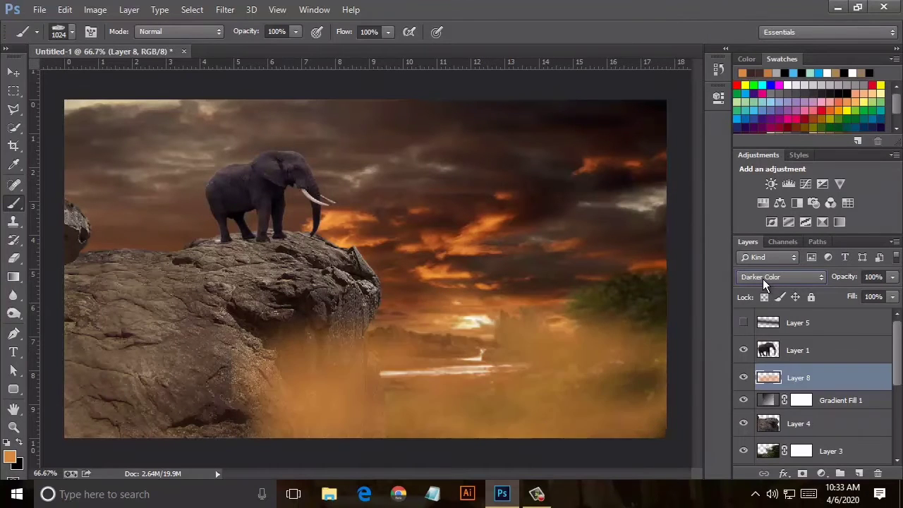
scroll(762, 279, "up", 1)
scroll(762, 279, "up", 1)
scroll(762, 278, "up", 1)
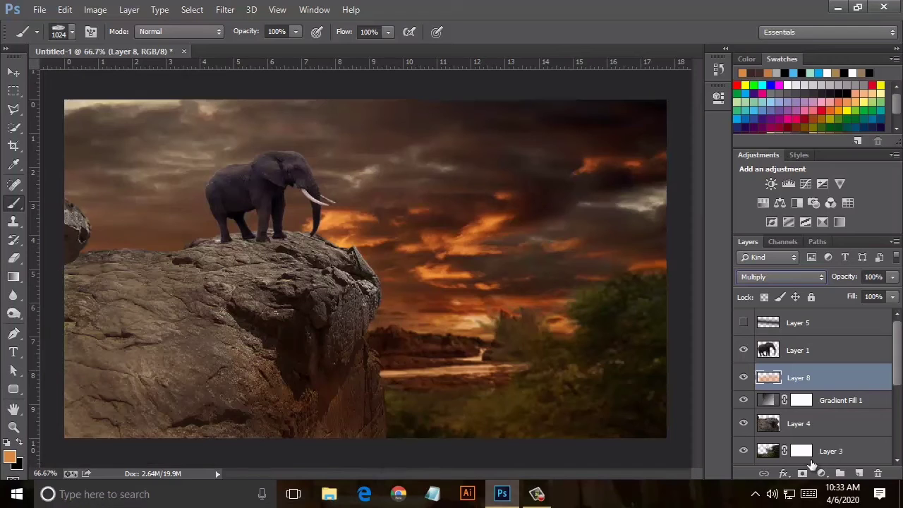
left_click(858, 473)
- Darken the bottom of the scene with black linear gradients on Layer 9, then lower its fill
left_click(851, 92)
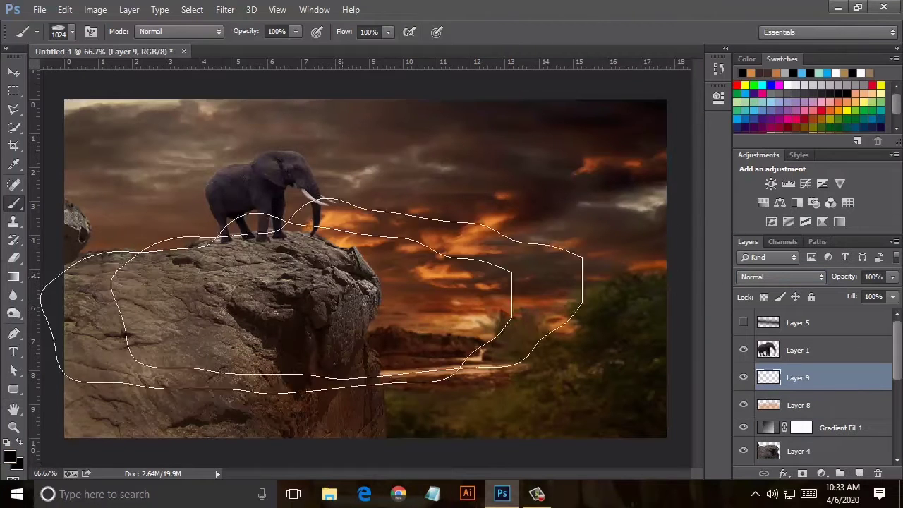
key("g")
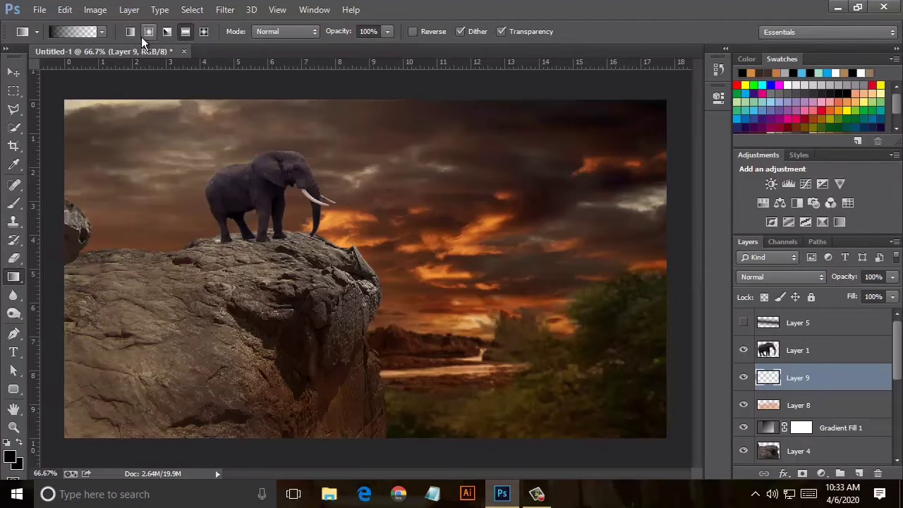
left_click(130, 31)
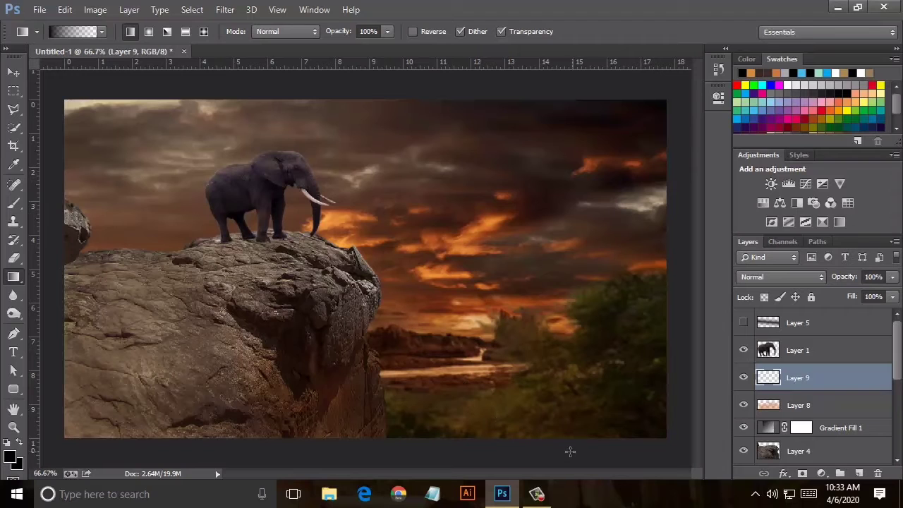
left_click_drag(512, 449, 497, 333)
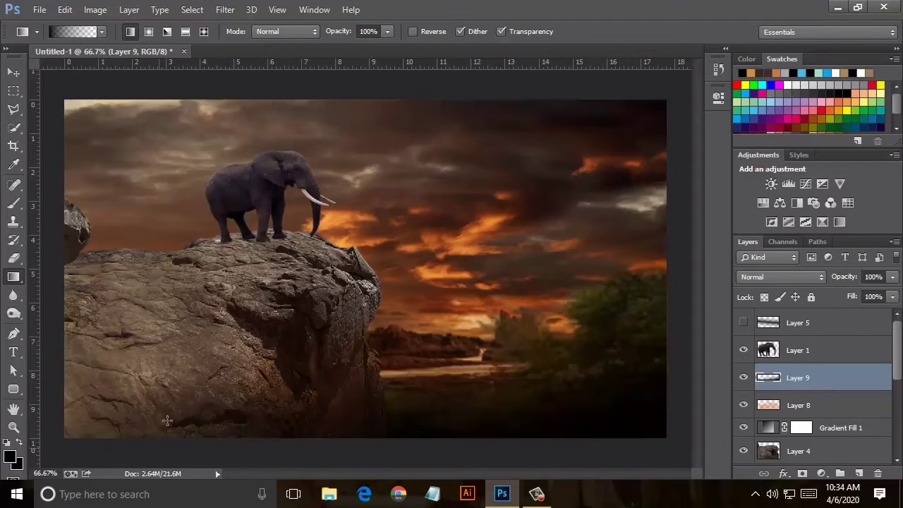
left_click_drag(168, 421, 170, 364)
mouse_move(892, 296)
left_mouse_down()
mouse_move(894, 328)
mouse_move(871, 328)
left_mouse_up()
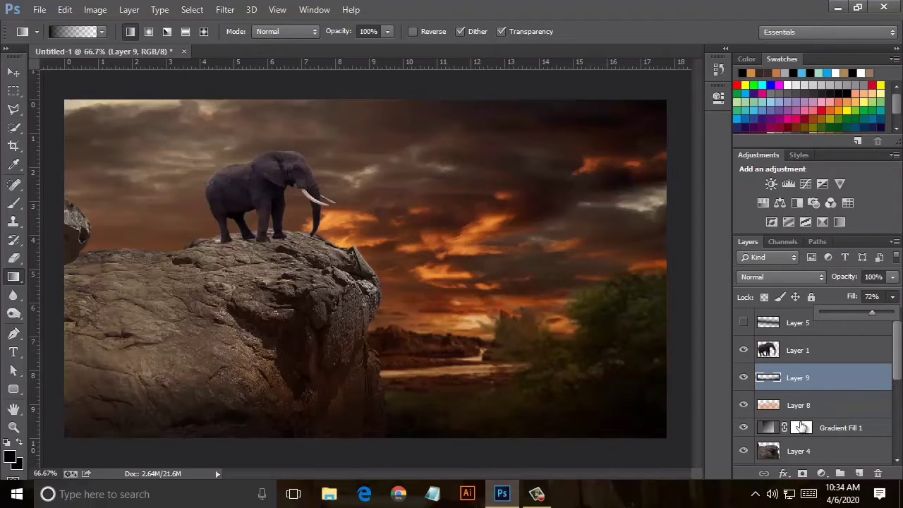
- Add Layer 10 with a fading green gradient on the right, blended as Saturation
left_click(858, 473)
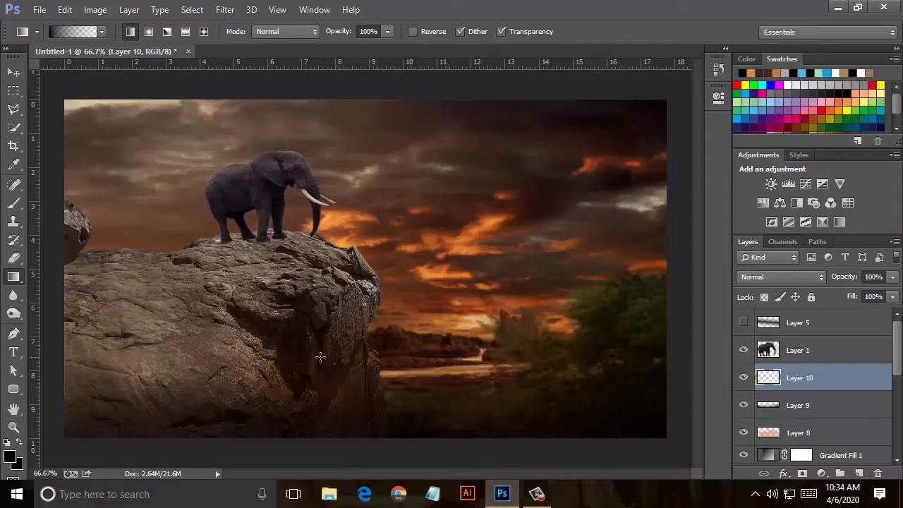
left_click(839, 120)
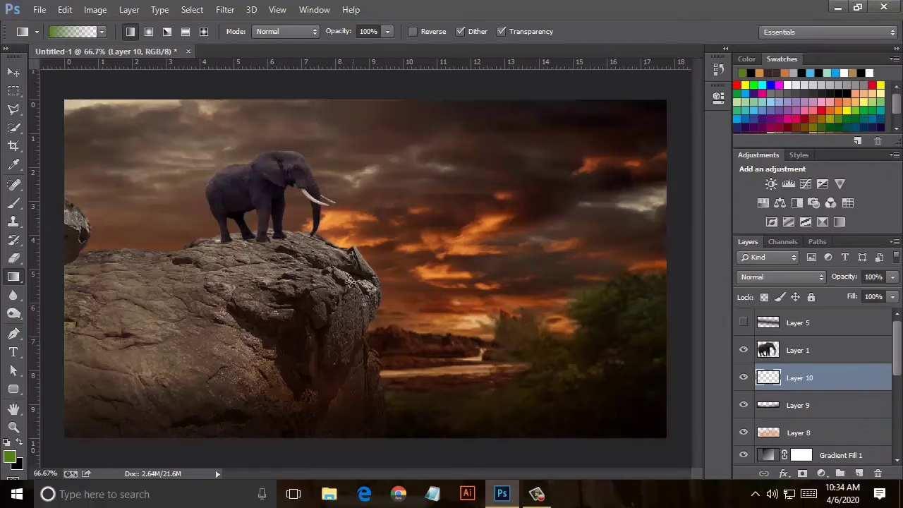
left_click_drag(612, 325, 546, 329)
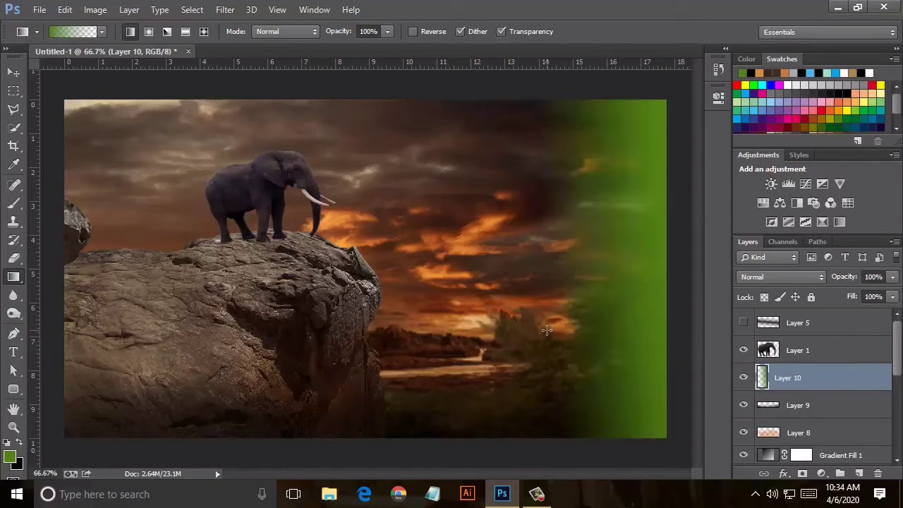
left_click(781, 276)
left_click(750, 278)
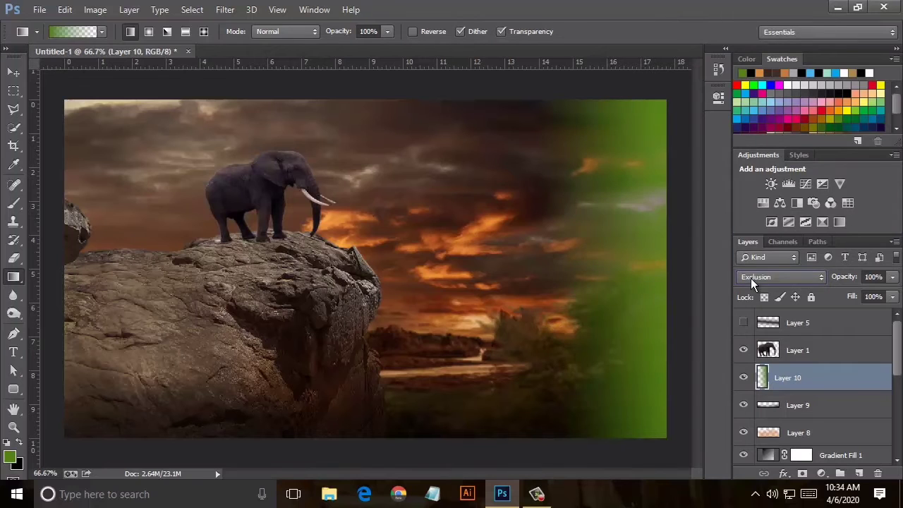
scroll(751, 278, "down", 10)
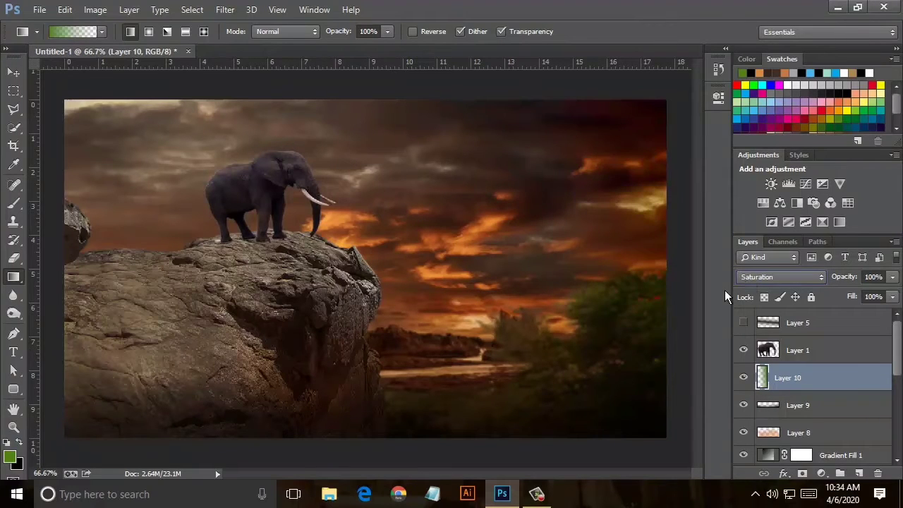
- Open the Box Blur filter settings and close them
left_click(225, 10)
mouse_move(232, 165)
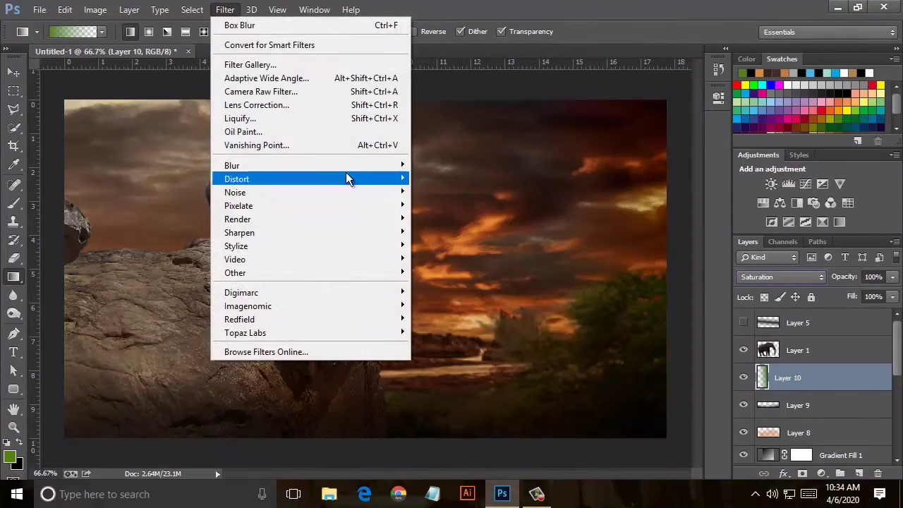
left_click(460, 251)
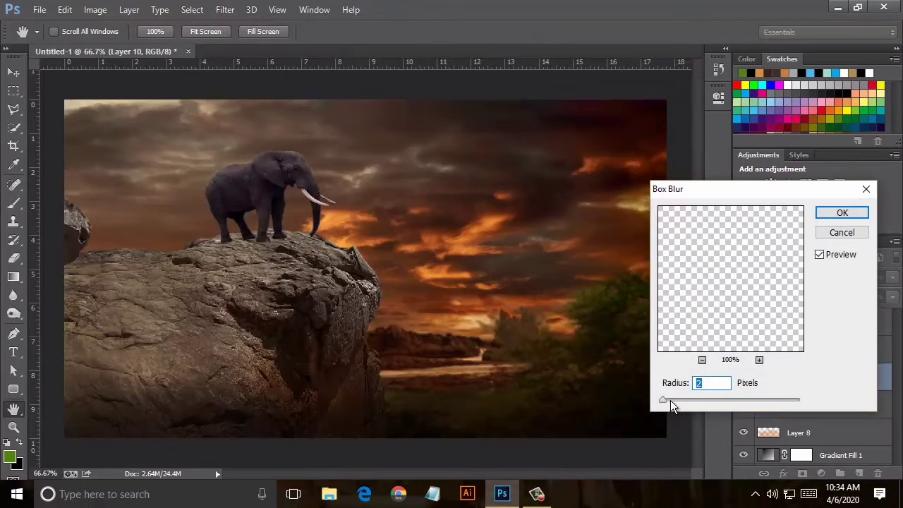
left_click(841, 232)
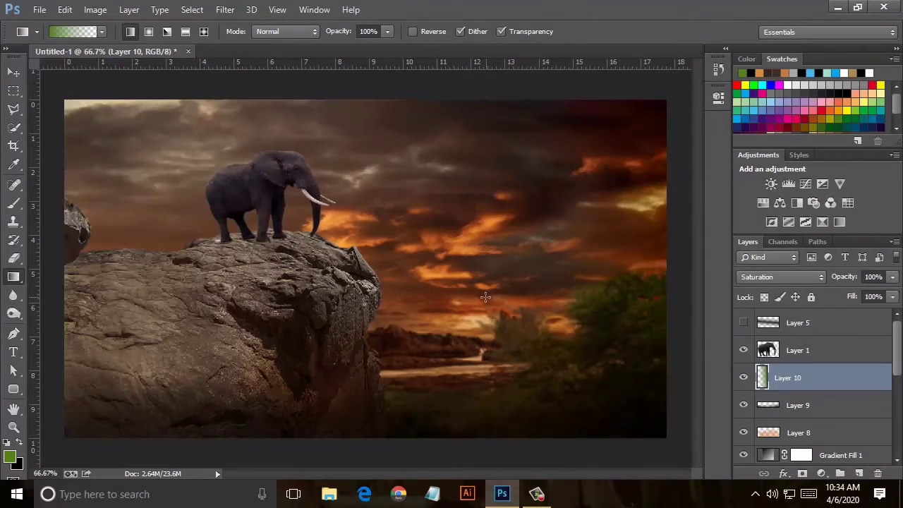
- Raise the elephant's (Layer 1) temperature with the Camera Raw Filter
left_click(804, 354)
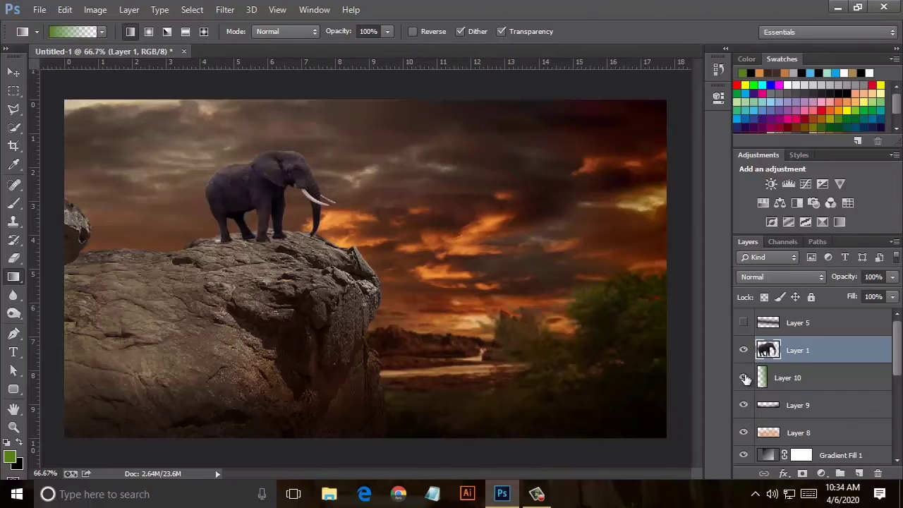
left_click(225, 9)
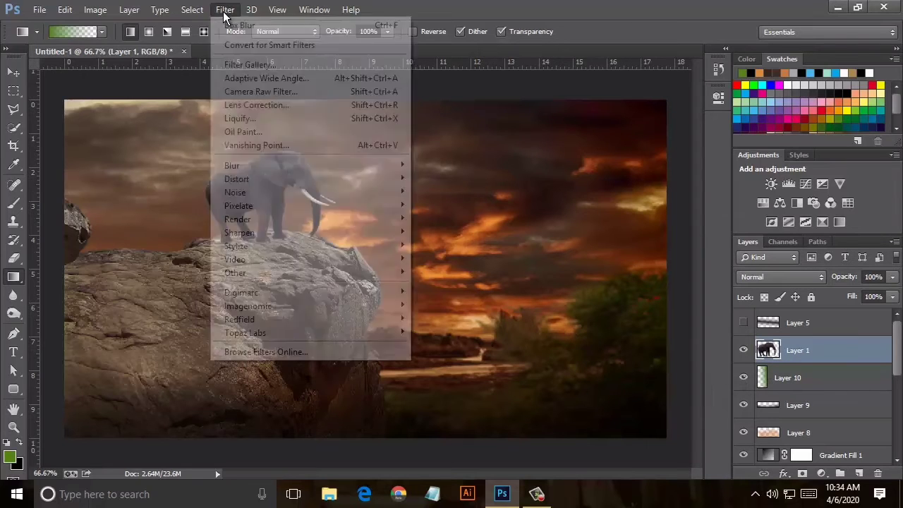
left_click(276, 105)
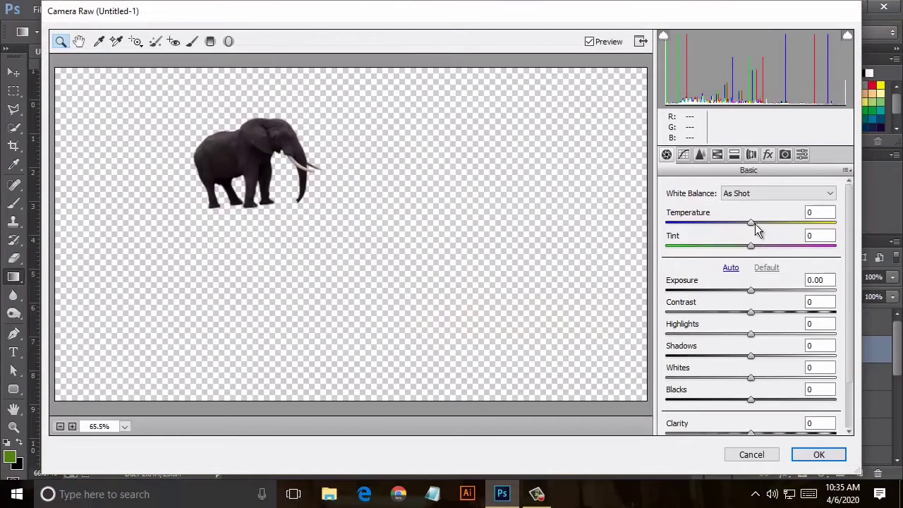
left_click_drag(753, 223, 777, 223)
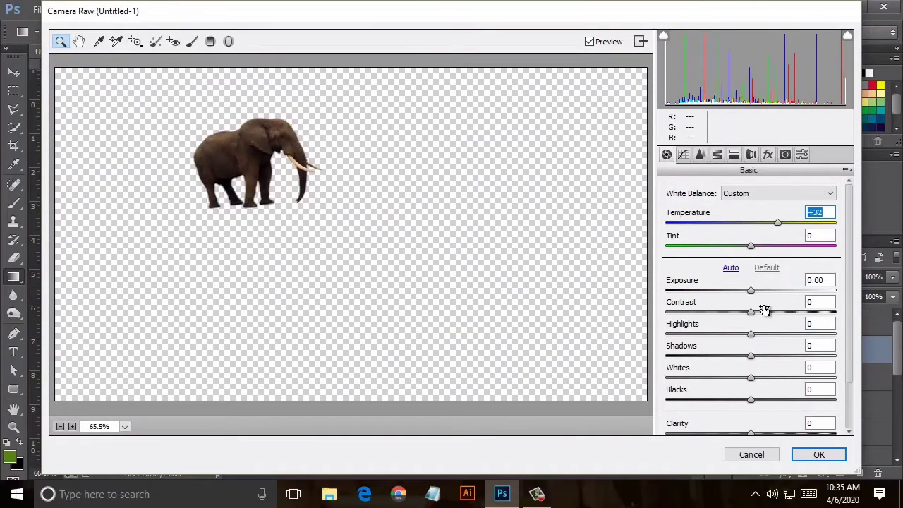
left_click(818, 454)
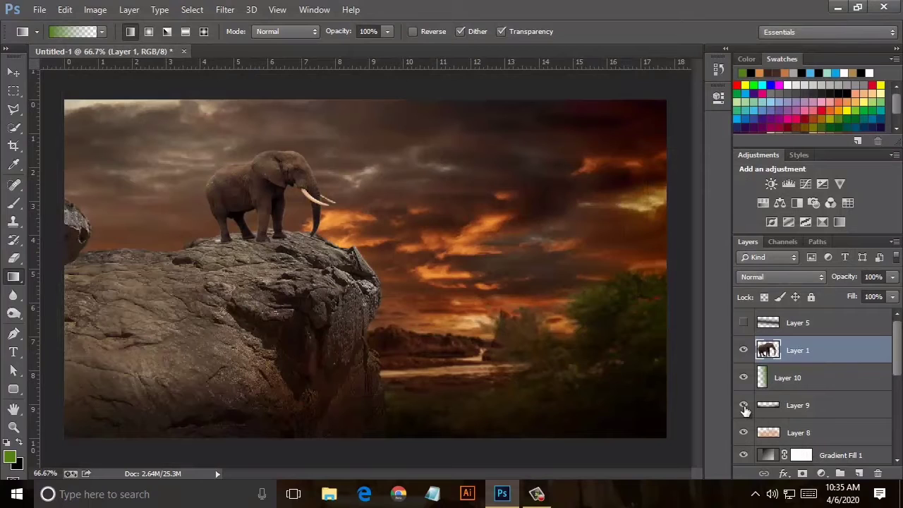
scroll(797, 395, "down", 2)
- Set the rock on Layer 4 to temperature +20 and tint +23 in Camera Raw
left_click(797, 423)
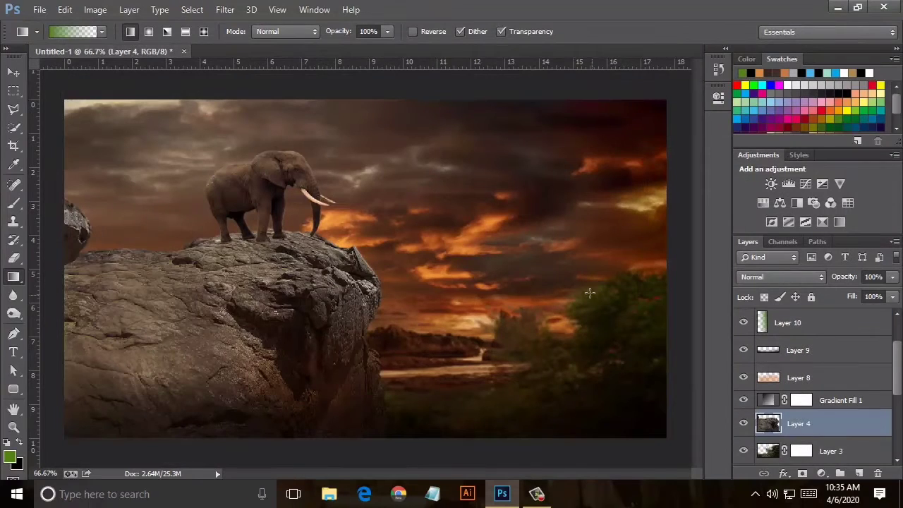
left_click(225, 9)
left_click(260, 82)
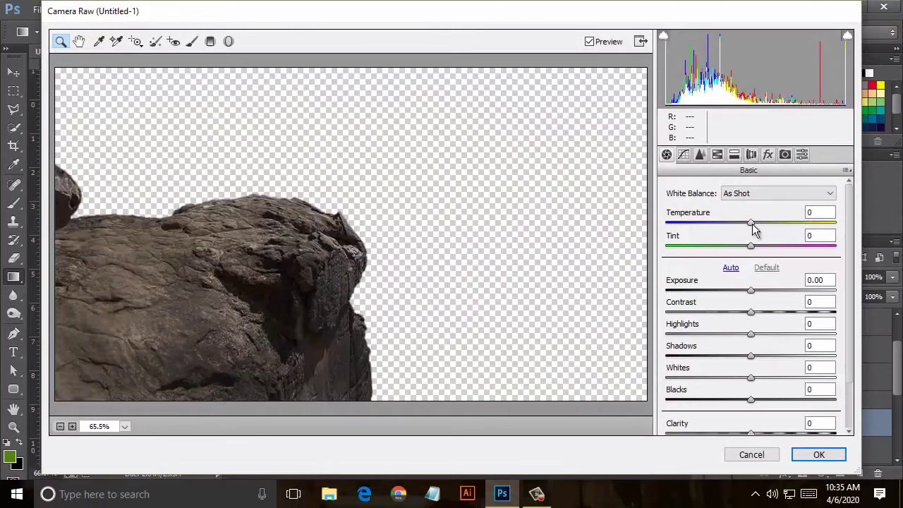
mouse_move(751, 223)
left_mouse_down()
mouse_move(768, 223)
mouse_move(733, 223)
left_mouse_up()
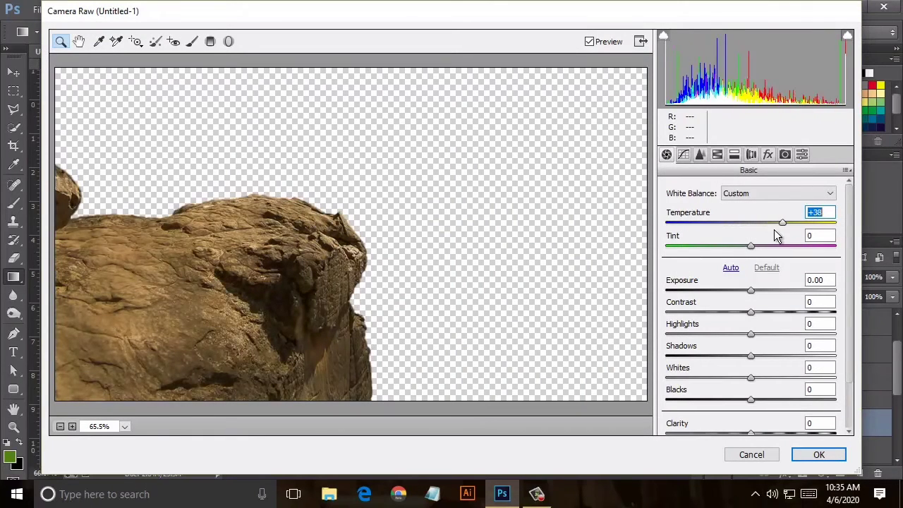
left_click_drag(773, 223, 772, 255)
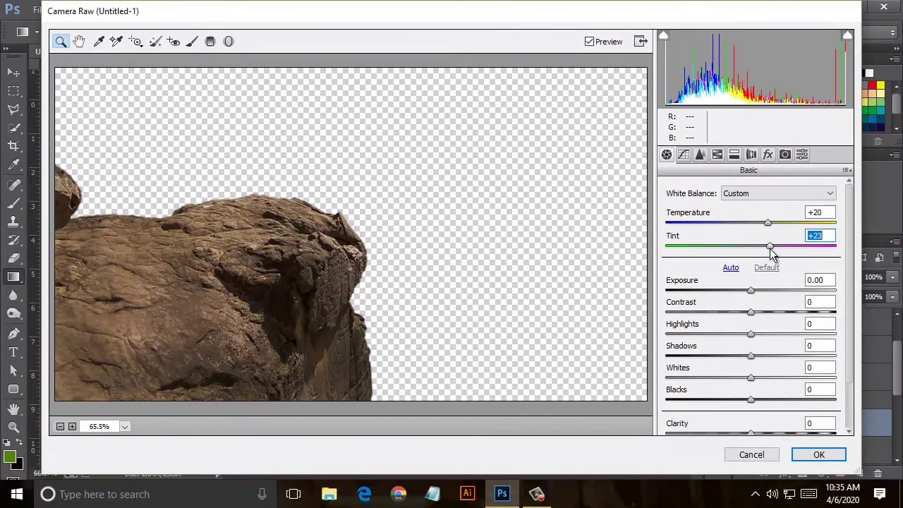
left_click(804, 454)
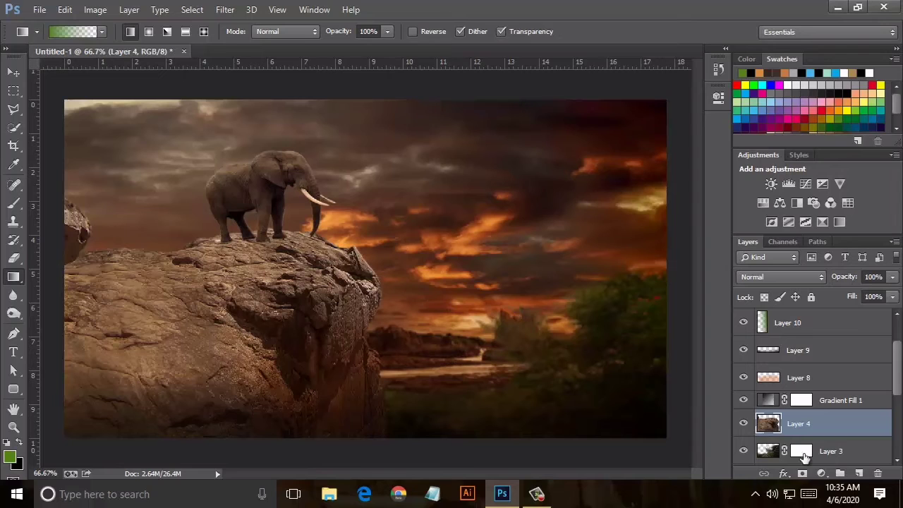
- Add a Warming Filter (85) photo filter at 25% density and 40% fill
left_click(825, 478)
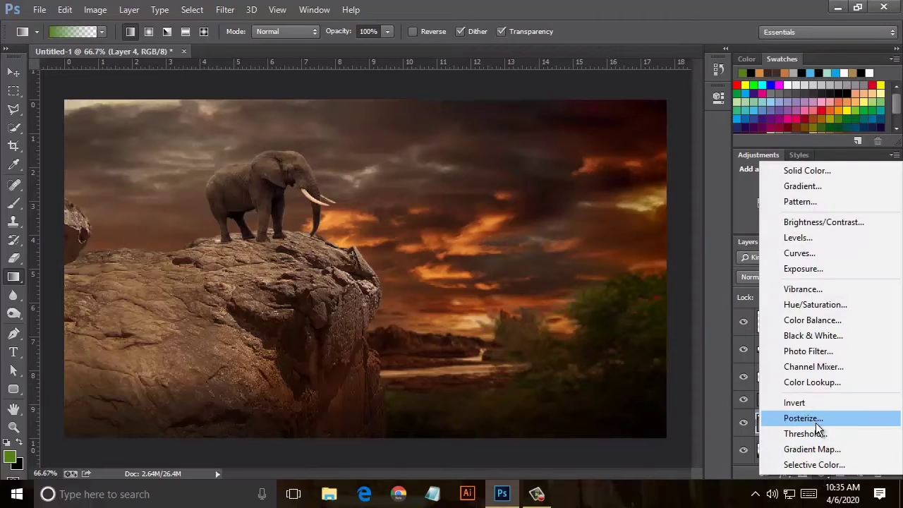
left_click(811, 353)
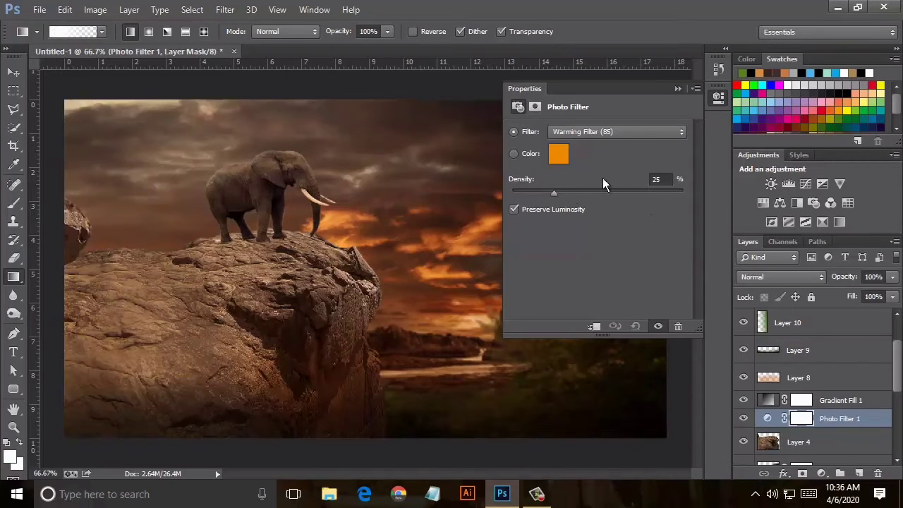
left_click_drag(566, 192, 583, 194)
left_click(677, 89)
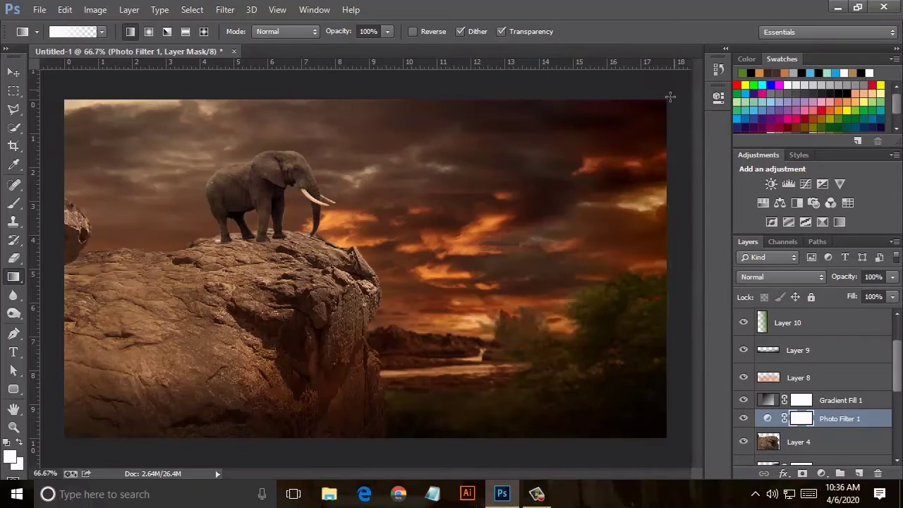
left_click_drag(892, 297, 876, 317)
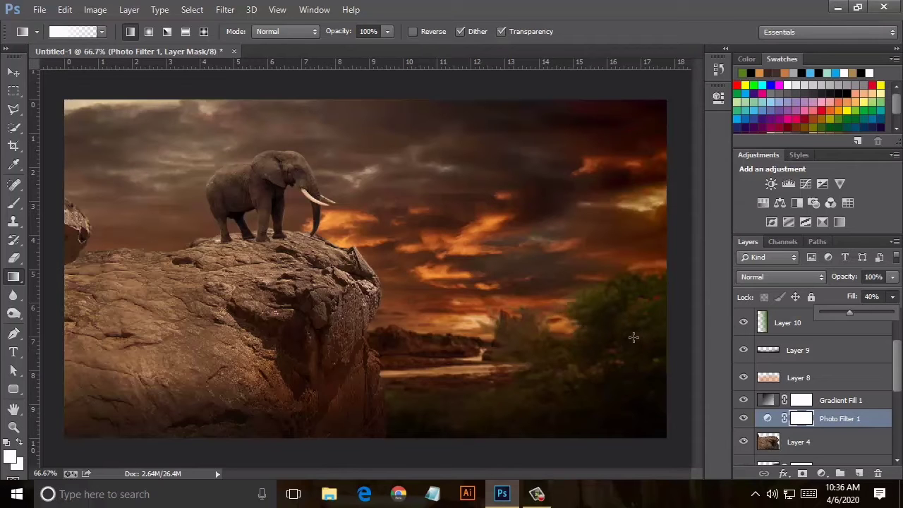
left_click(39, 10)
- Open flying_birds_1, lasso the birds and cut them out
left_click(56, 38)
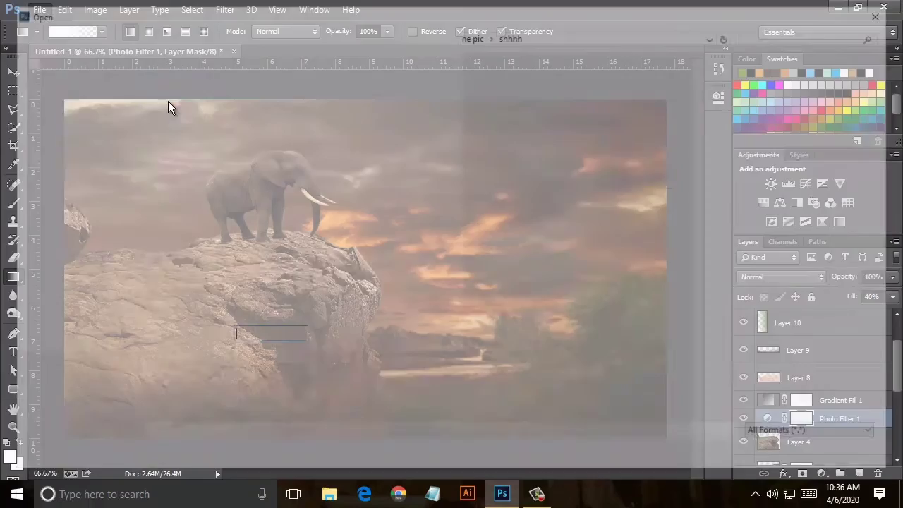
scroll(529, 242, "down", 2)
scroll(529, 242, "up", 2)
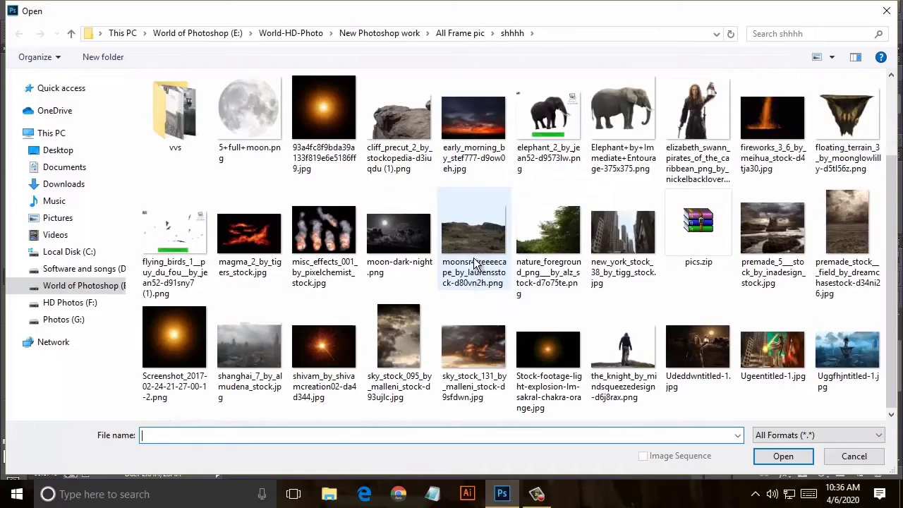
left_click(174, 233)
left_click(783, 455)
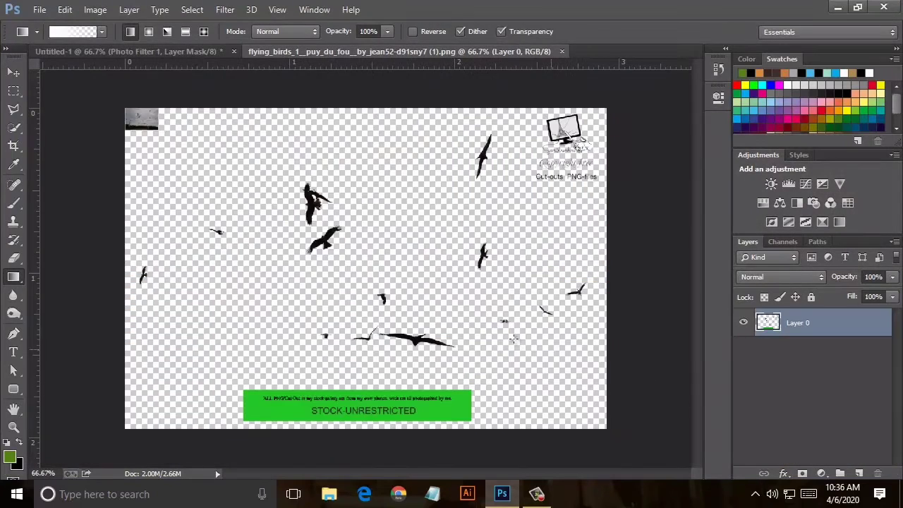
left_click(17, 111)
mouse_move(196, 190)
left_mouse_down()
mouse_move(625, 325)
mouse_move(197, 194)
left_mouse_up()
left_click(64, 9)
left_click(106, 87)
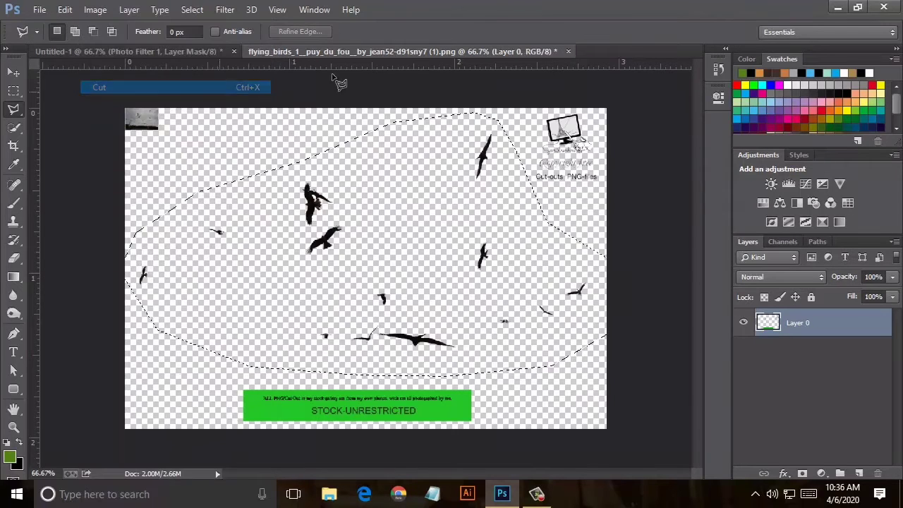
- Close the birds image without saving and paste the birds into Untitled-1
left_click(568, 52)
left_click(363, 175)
left_click(64, 9)
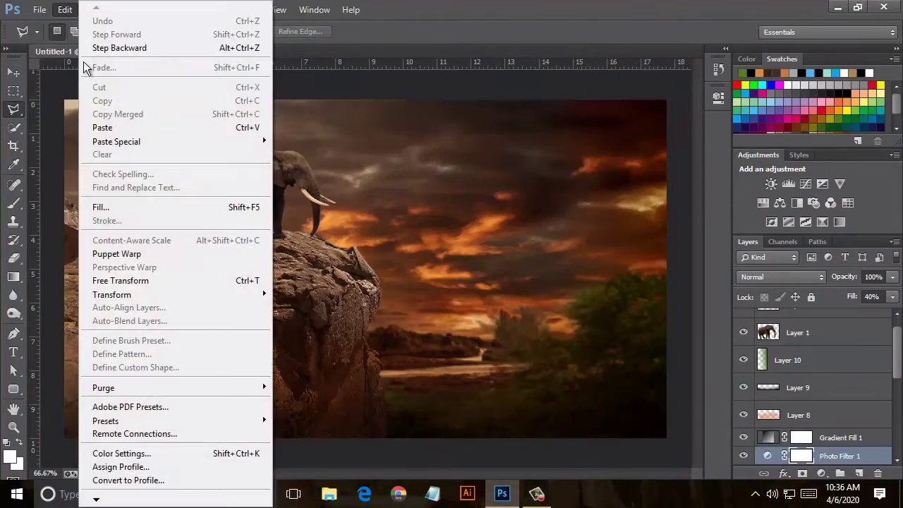
left_click(106, 127)
- Scale the pasted birds down and move them up into the sky
left_click(13, 73)
left_click_drag(159, 181, 287, 215)
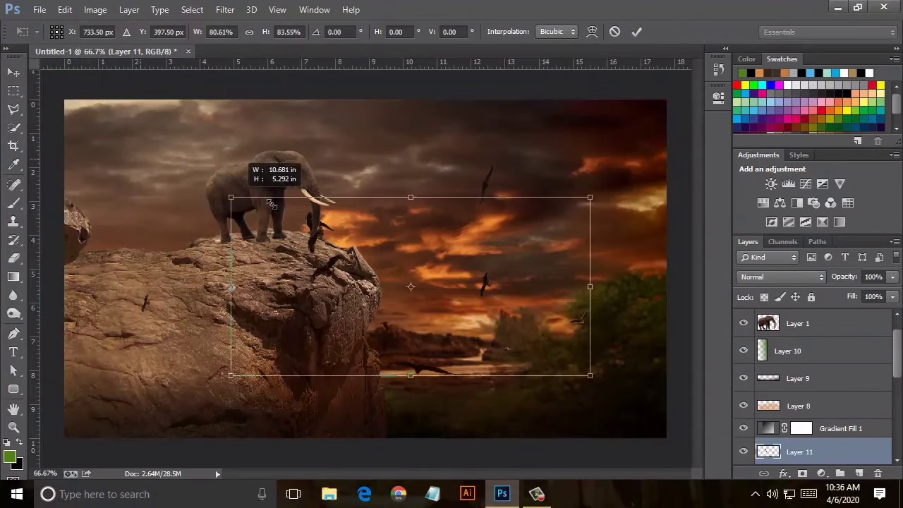
left_click_drag(590, 375, 560, 345)
mouse_move(500, 302)
left_mouse_down()
mouse_move(525, 196)
mouse_move(604, 185)
left_mouse_up()
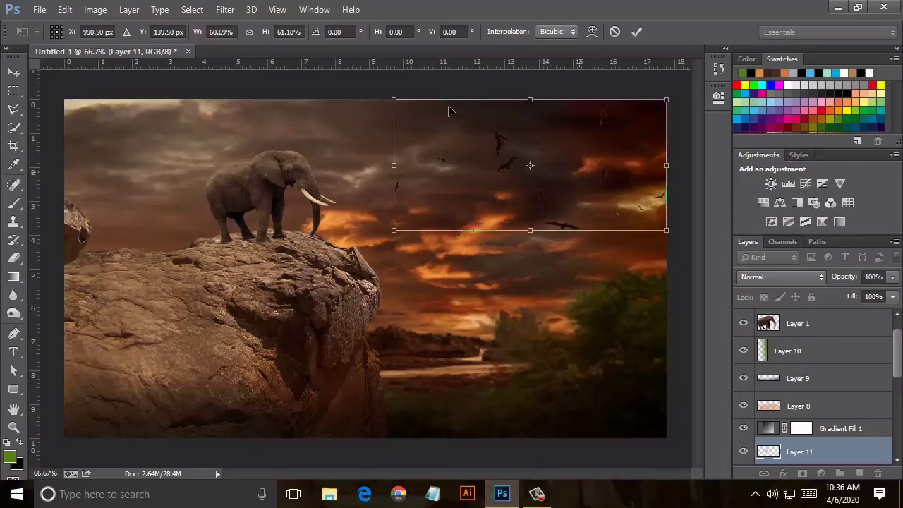
left_click_drag(396, 99, 409, 160)
left_click_drag(503, 185, 432, 130)
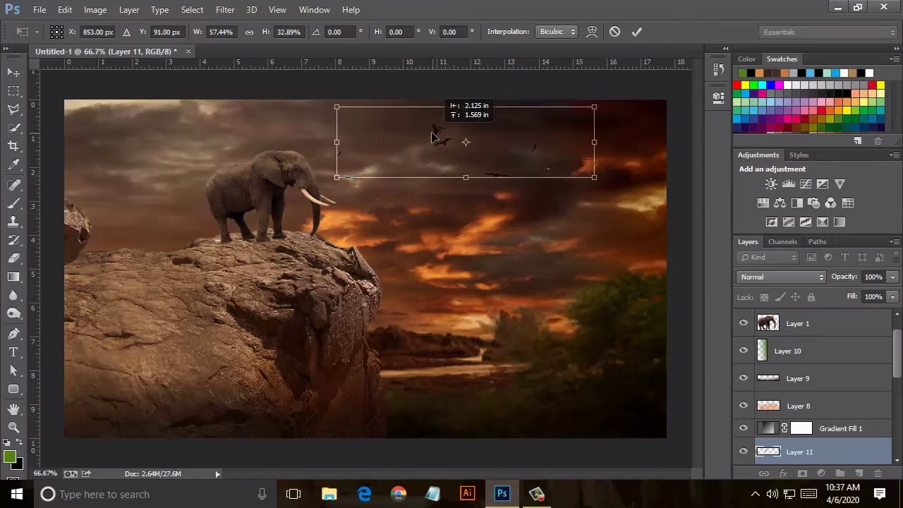
- Widen and stretch the birds across the upper-right sky and apply the transform
left_click_drag(596, 141, 664, 141)
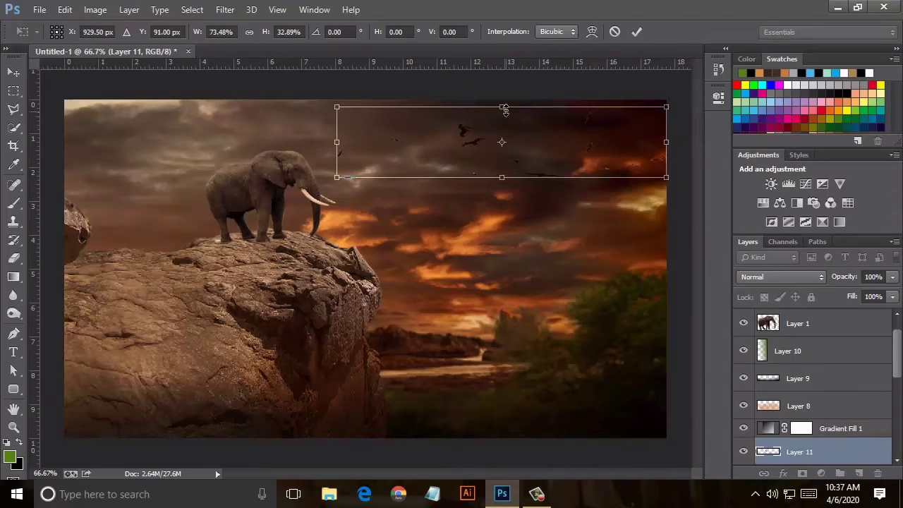
left_click_drag(501, 107, 502, 99)
mouse_move(338, 139)
left_mouse_down()
mouse_move(282, 134)
mouse_move(323, 134)
left_mouse_up()
key("v")
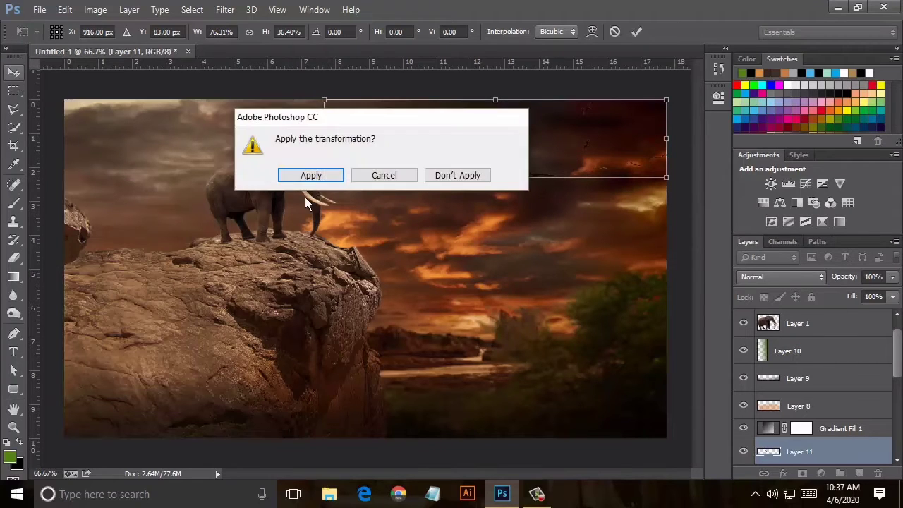
left_click(312, 176)
left_click_drag(495, 177, 495, 195)
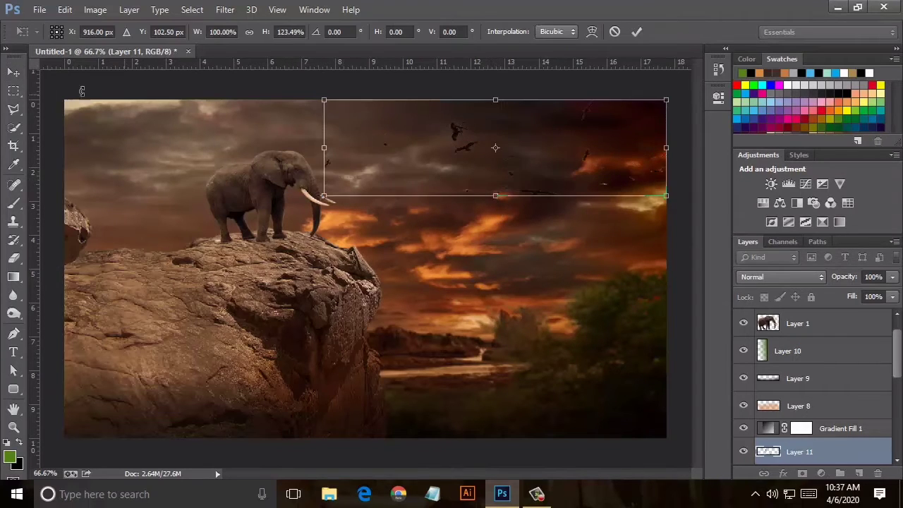
left_click(13, 73)
- Apply the birds transform and soften them with a 2-pixel Box Blur
left_click(287, 177)
left_click(223, 11)
mouse_move(232, 165)
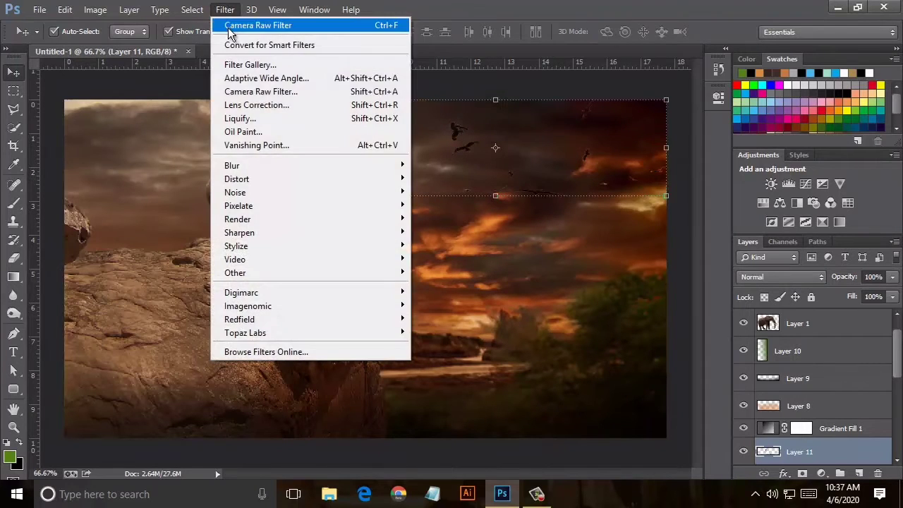
left_click(436, 251)
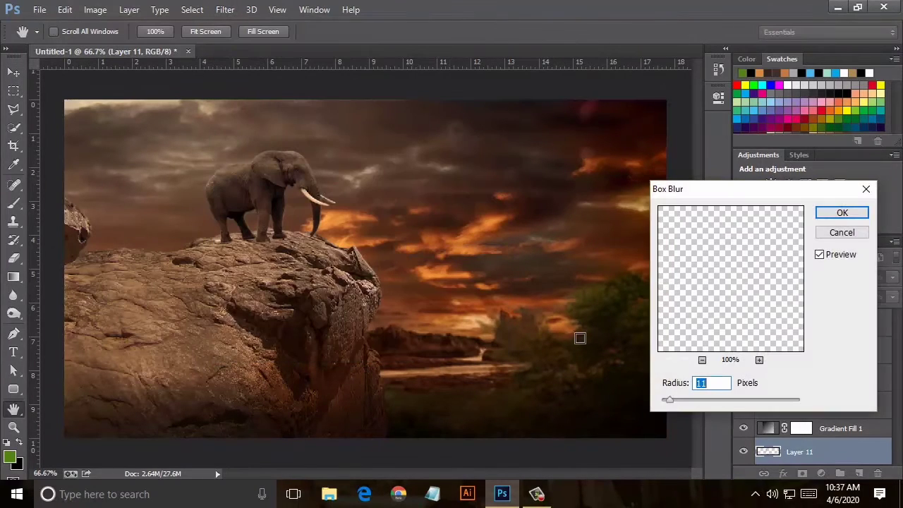
left_click_drag(666, 400, 663, 402)
left_click(715, 383)
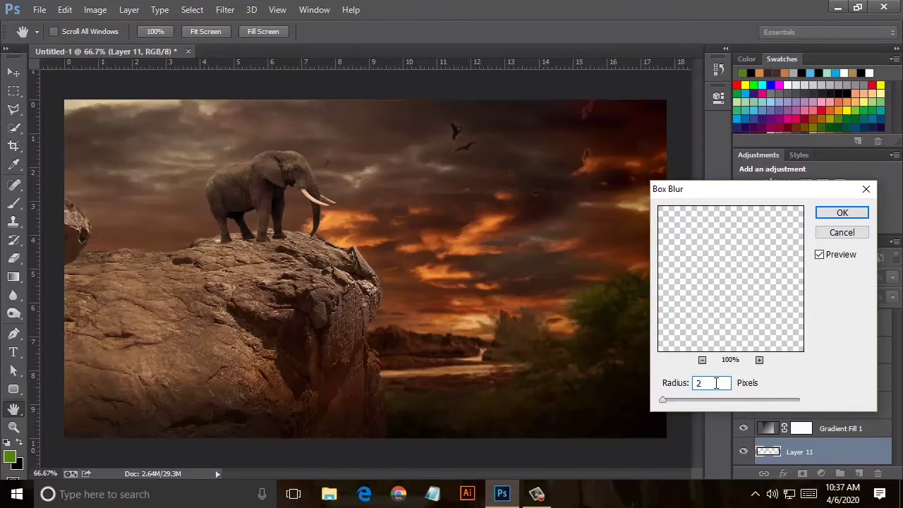
left_click(839, 213)
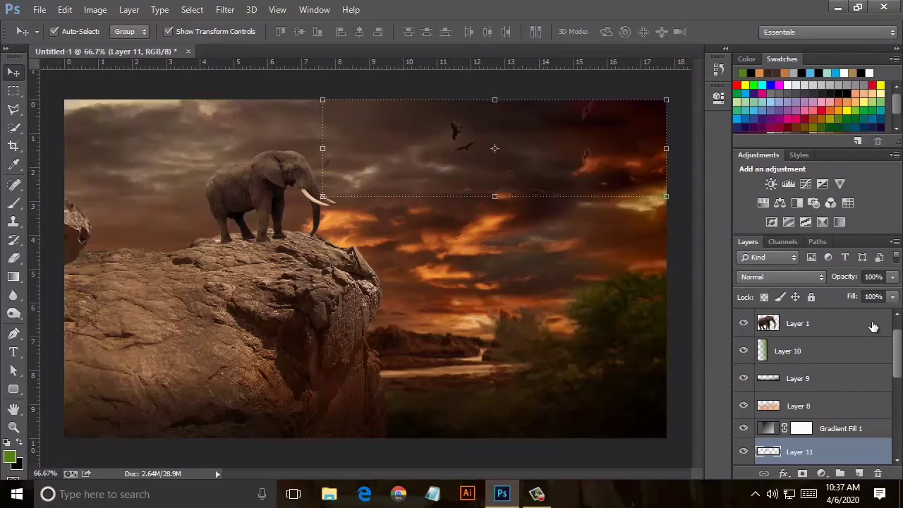
- Set the birds layer fill to 76% and stretch it further left
left_click(892, 297)
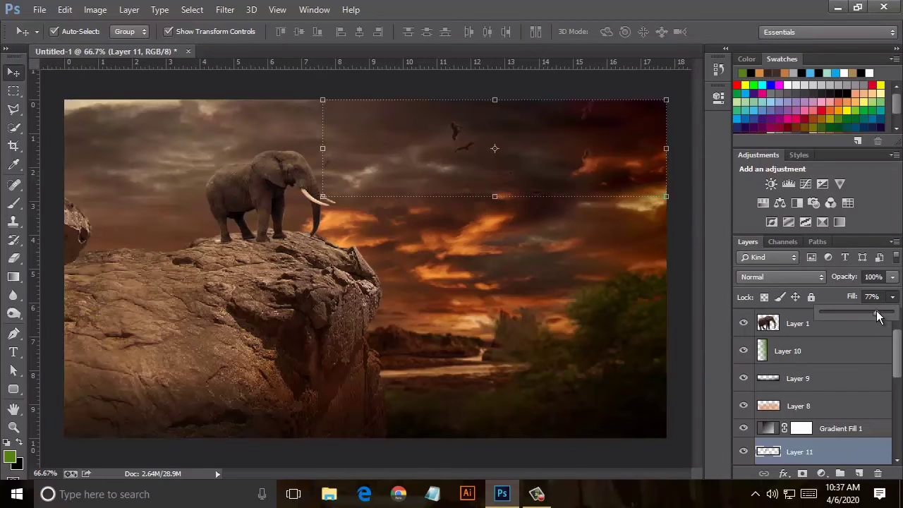
left_click_drag(322, 148, 270, 148)
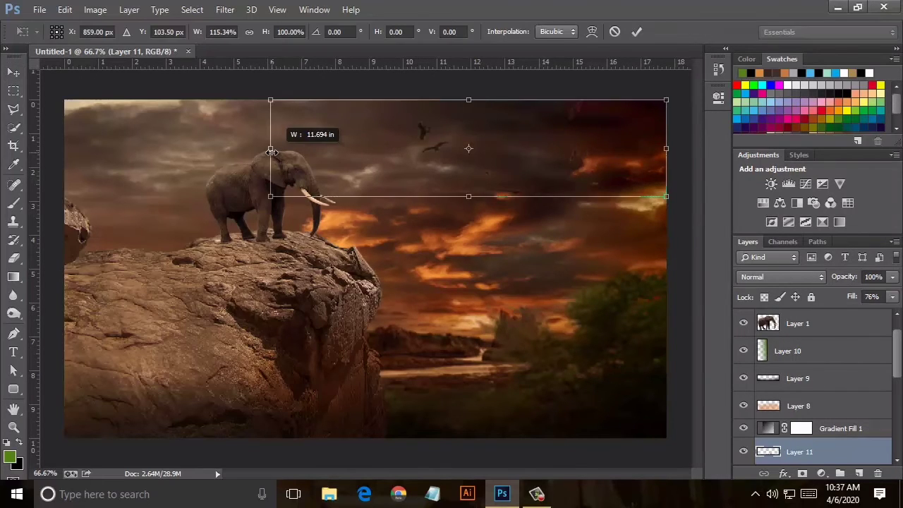
left_click(12, 72)
left_click(306, 175)
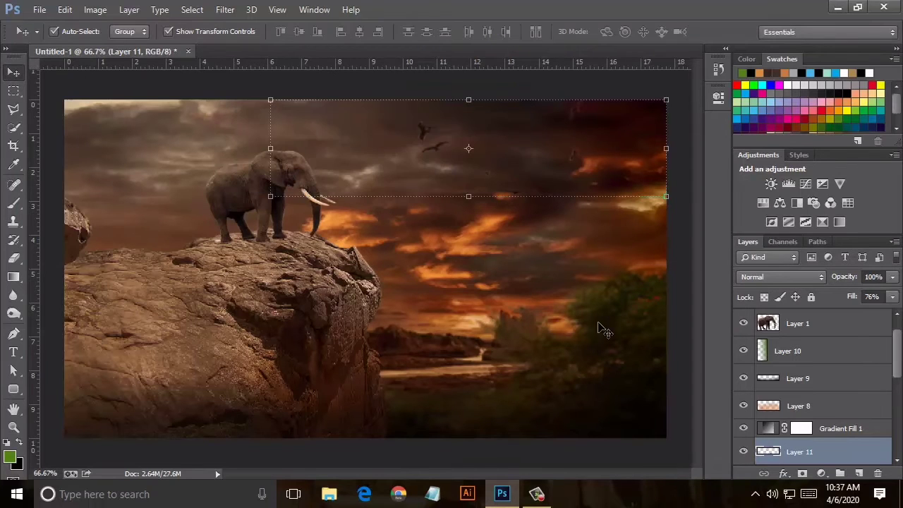
- Add a Color Balance layer shifting midtones toward red, at 77% fill
left_click(818, 474)
left_click(796, 319)
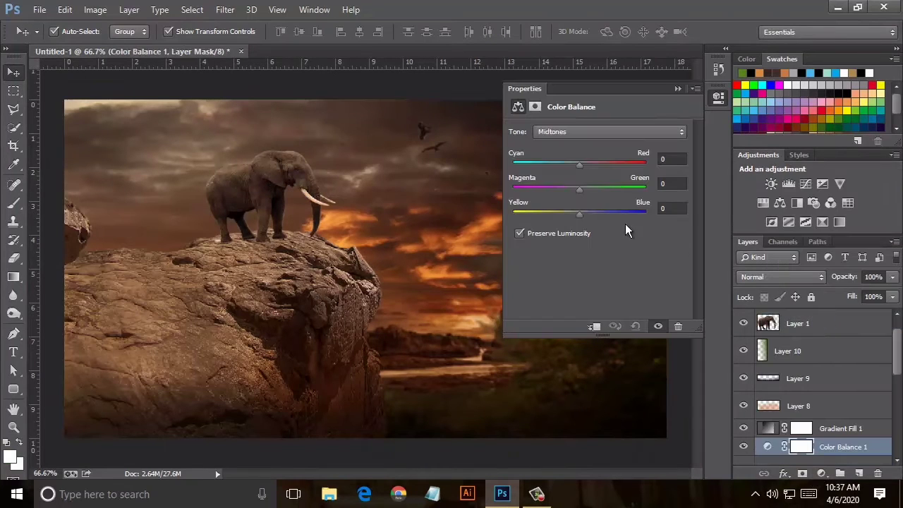
left_click_drag(550, 164, 585, 169)
left_click(676, 89)
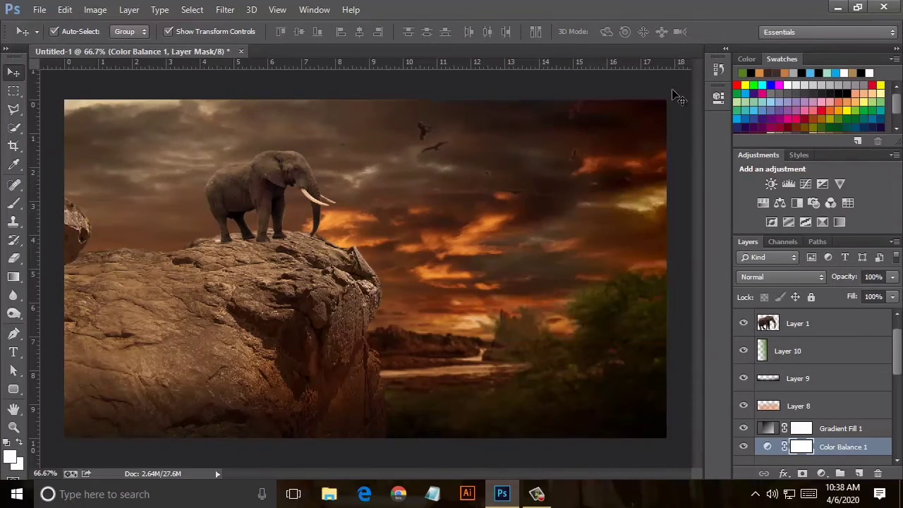
left_click(893, 299)
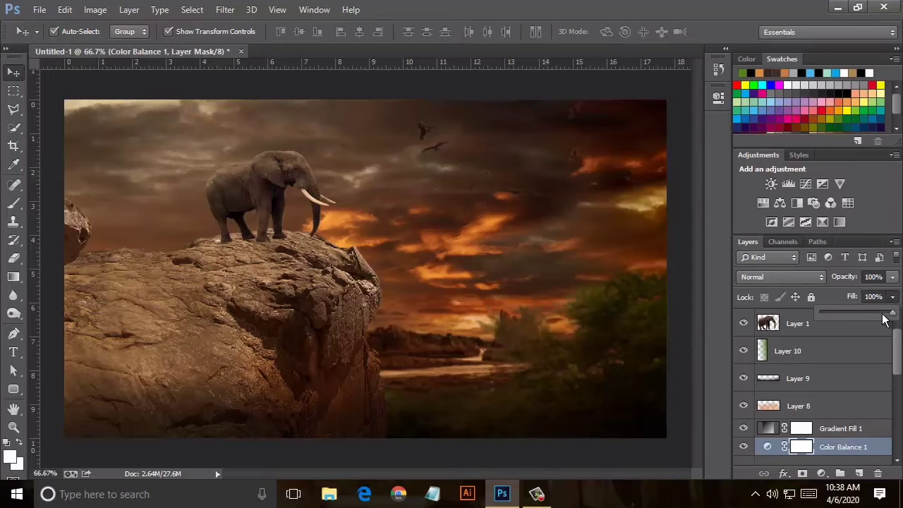
left_click_drag(888, 315, 876, 317)
- Add a Black & White adjustment layer and hide it
left_click(823, 474)
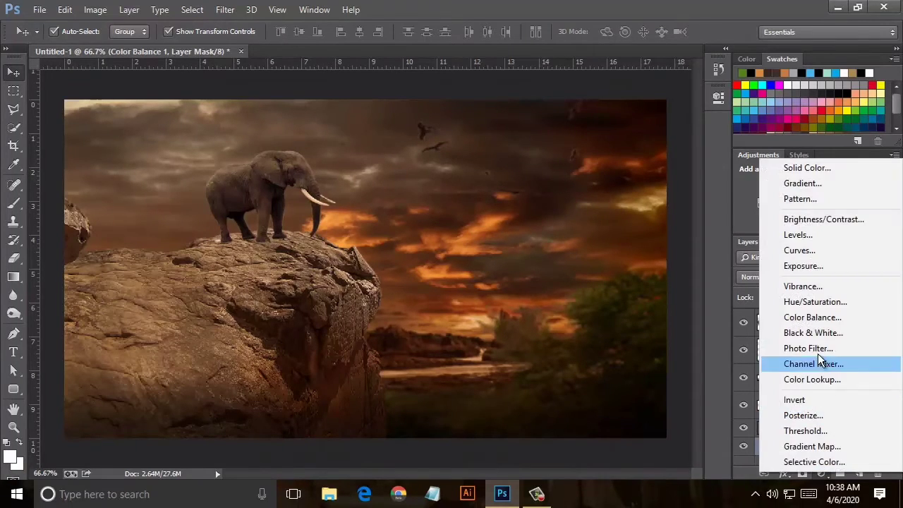
left_click(813, 333)
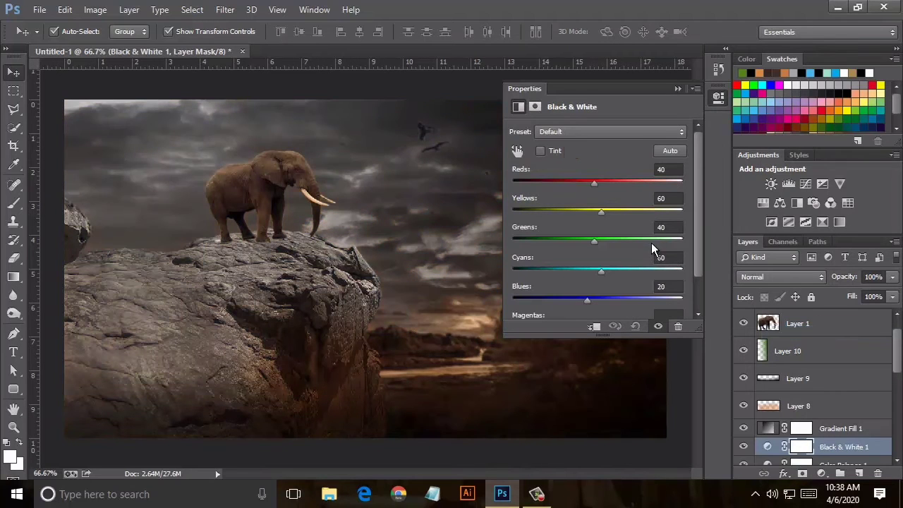
left_click(675, 89)
left_click(743, 447)
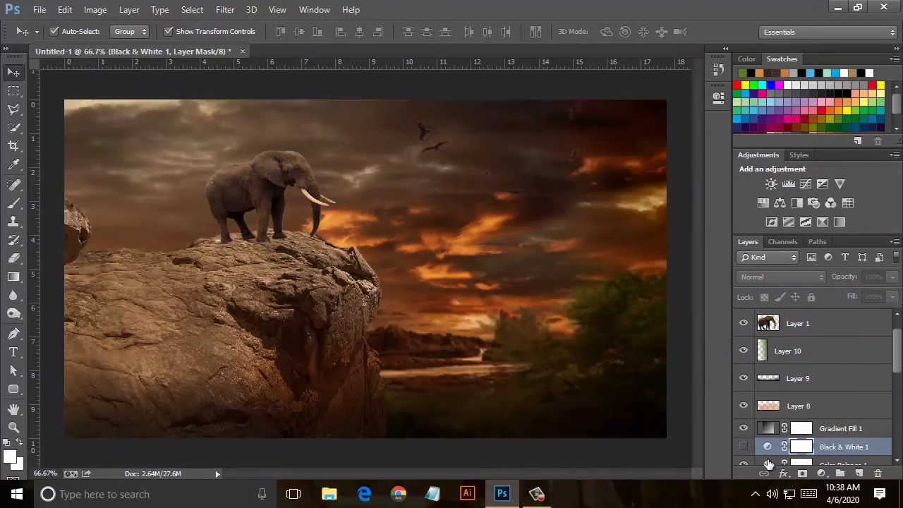
- Add a Vibrance layer (-17) at 19% fill, then empty Layer 12 with default colours
left_click(821, 473)
left_click(804, 290)
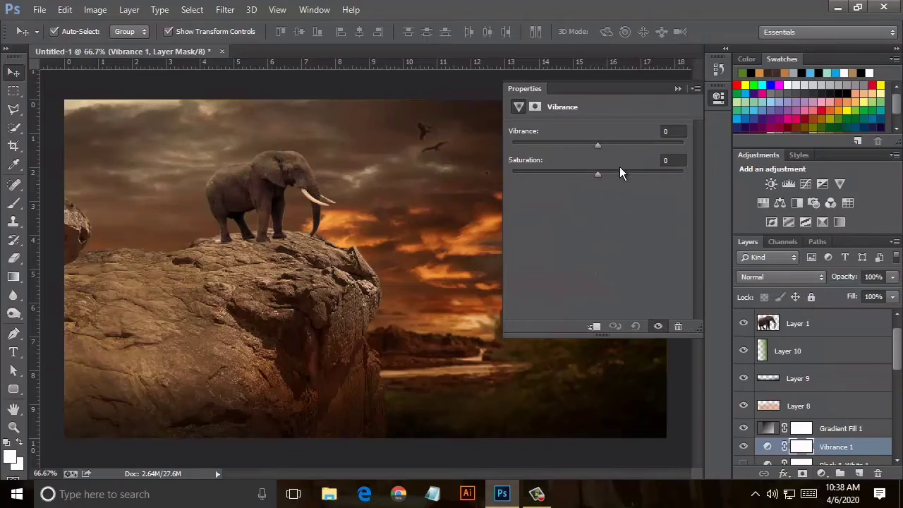
mouse_move(597, 145)
left_mouse_down()
mouse_move(609, 145)
mouse_move(565, 152)
mouse_move(625, 158)
left_mouse_up()
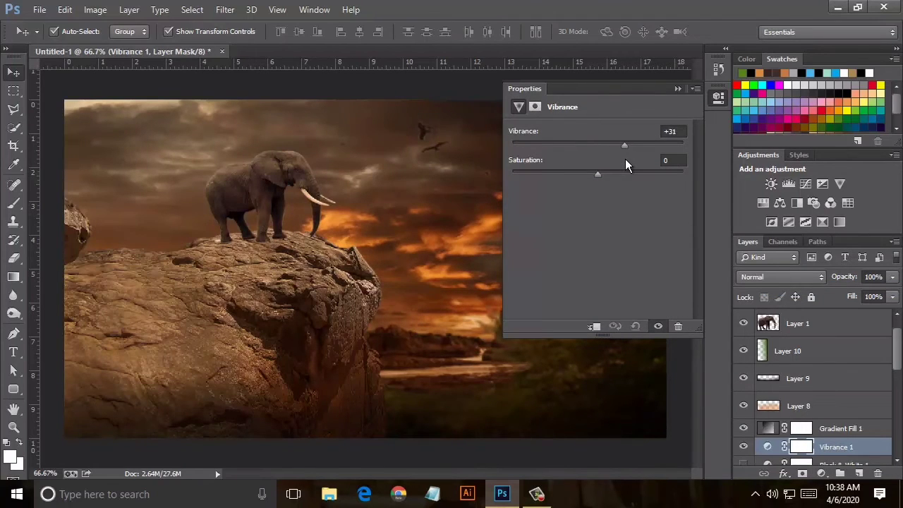
left_click(677, 88)
left_click(892, 296)
left_click_drag(848, 313, 833, 313)
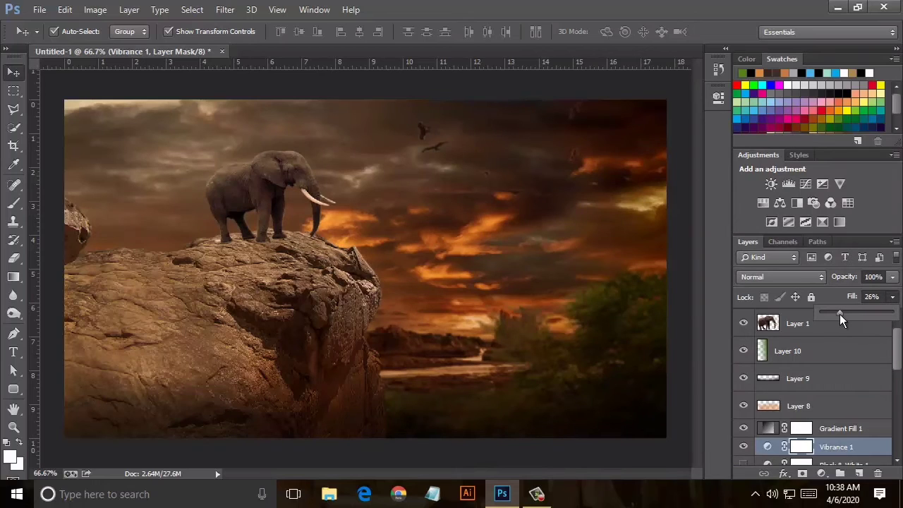
left_click(858, 473)
left_click(852, 89)
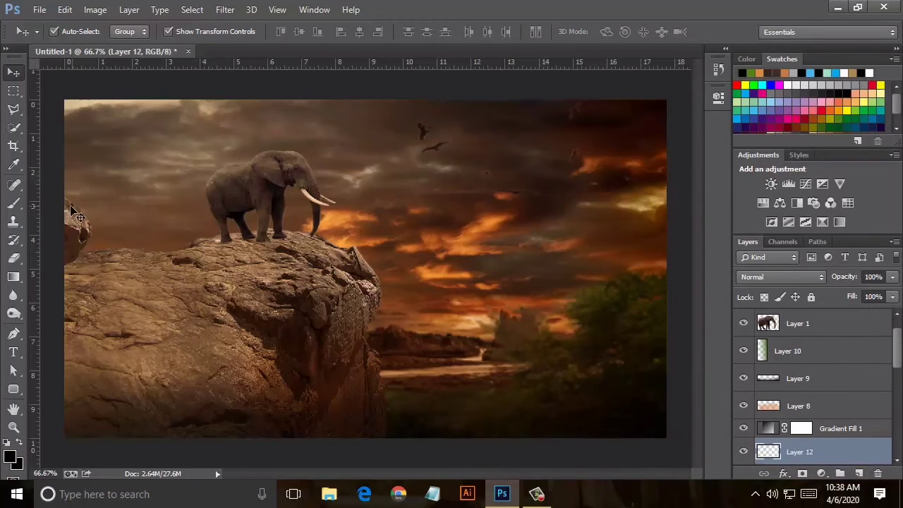
- Darken the left and bottom edges with black gradients on Layer 12, at reduced fill
left_click(13, 277)
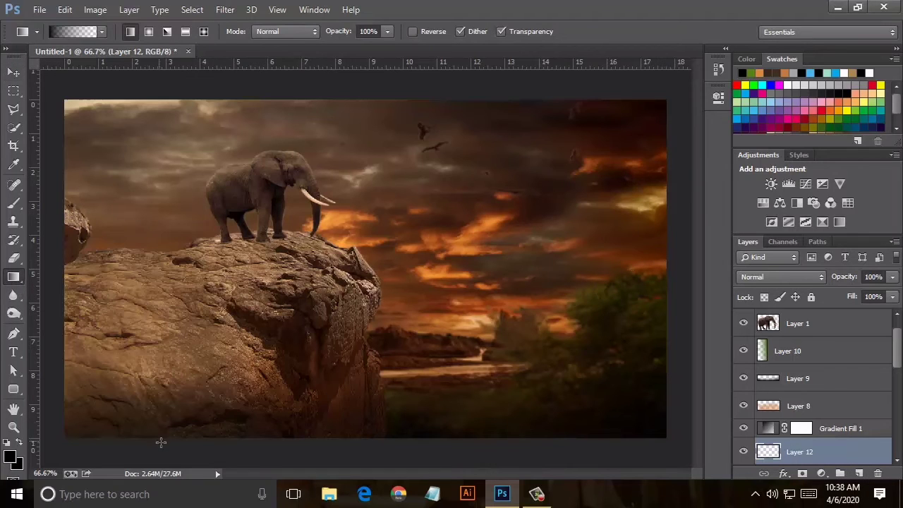
left_click_drag(70, 295, 154, 305)
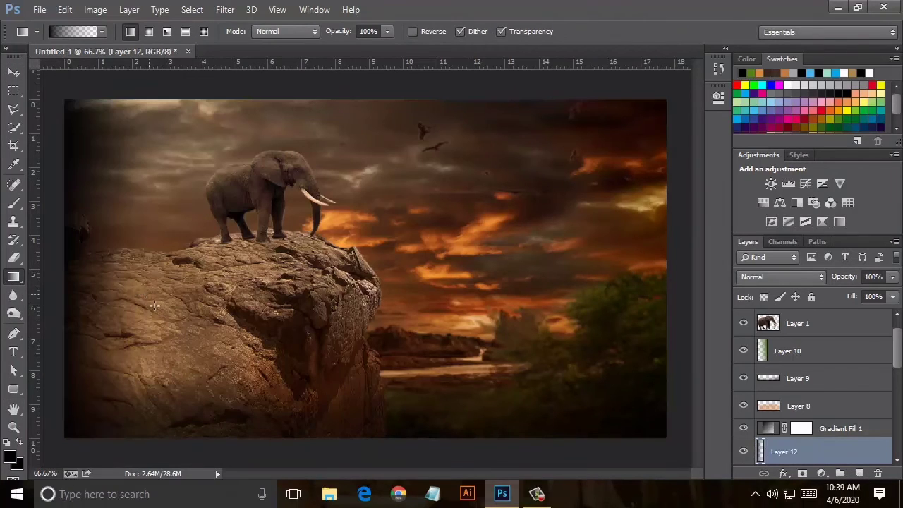
left_click_drag(222, 406, 223, 409)
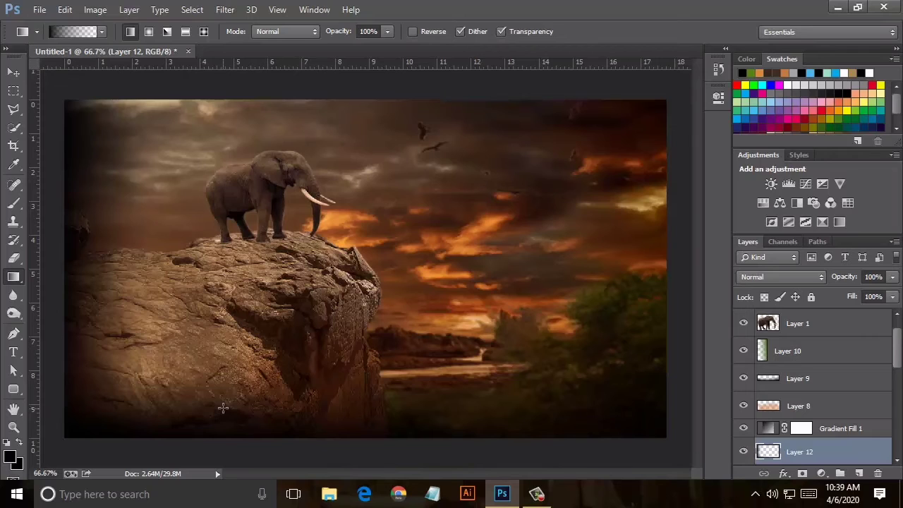
left_click(892, 296)
left_click_drag(857, 313, 859, 312)
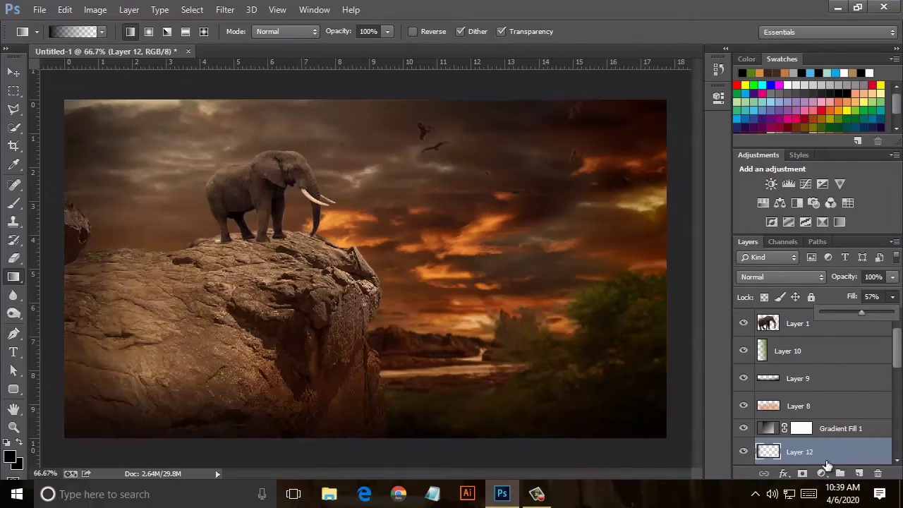
- Repeat the left and bottom edge gradients on new Layer 13 at 47% fill
left_click(858, 472)
left_click_drag(142, 266, 144, 267)
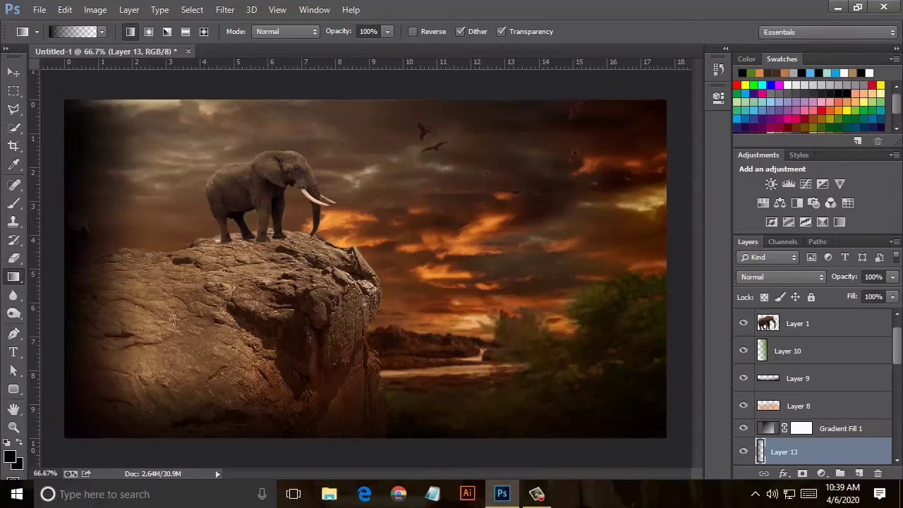
left_click_drag(201, 437, 201, 362)
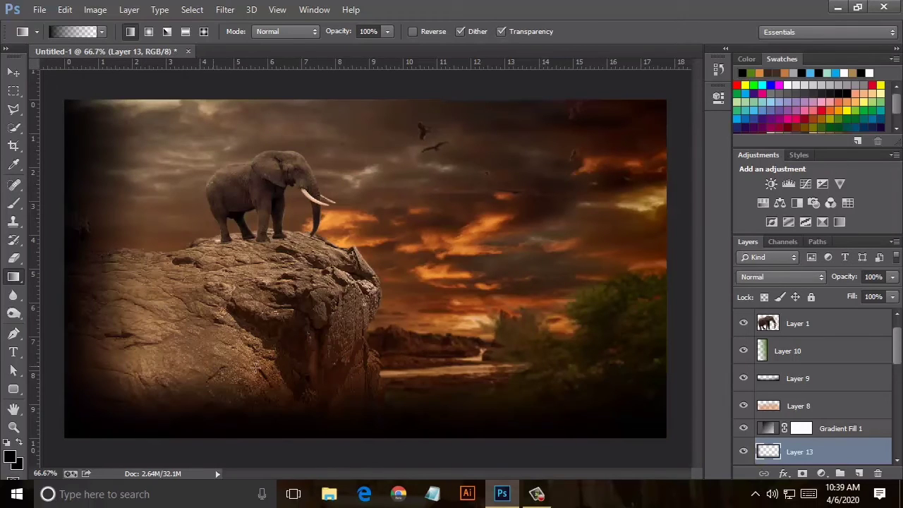
left_click(892, 297)
mouse_move(851, 313)
left_mouse_down()
mouse_move(841, 312)
mouse_move(854, 314)
left_mouse_up()
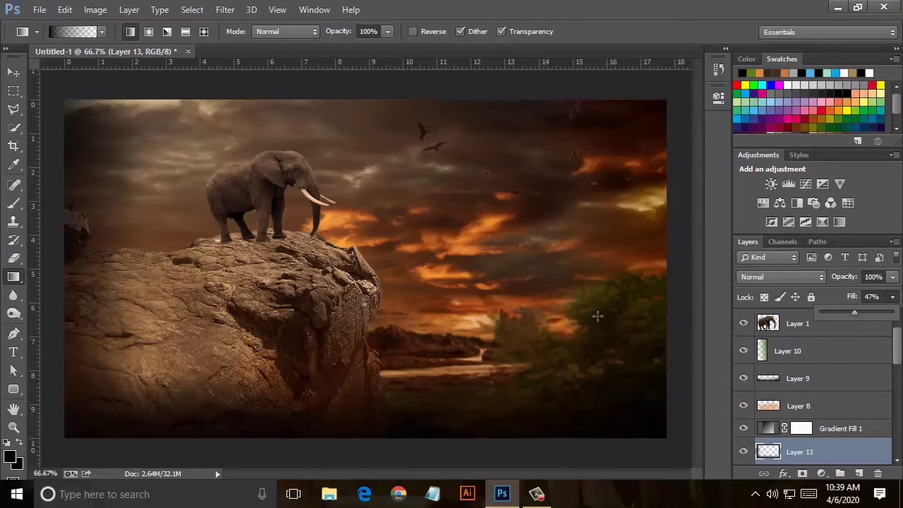
key("ctrl+plus")
key("ctrl+plus")
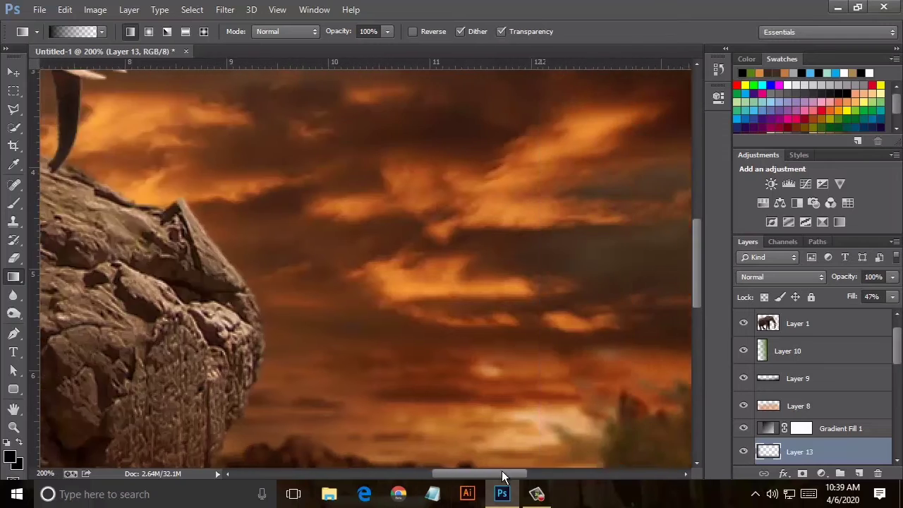
- Dodge Layer 1 at 50% exposure beside the tusk and along the cliff edge
mouse_move(501, 470)
left_mouse_down()
mouse_move(558, 468)
mouse_move(424, 454)
mouse_move(433, 470)
left_mouse_up()
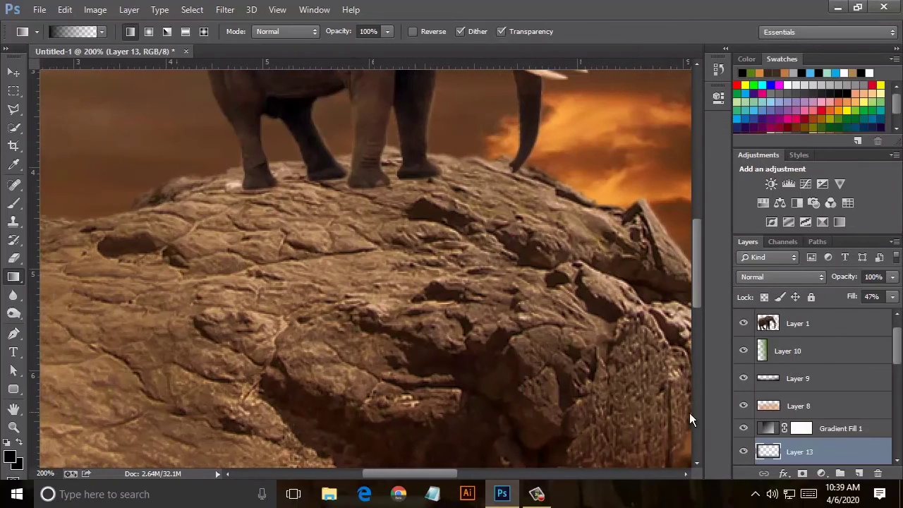
left_click(795, 323)
left_click(12, 294)
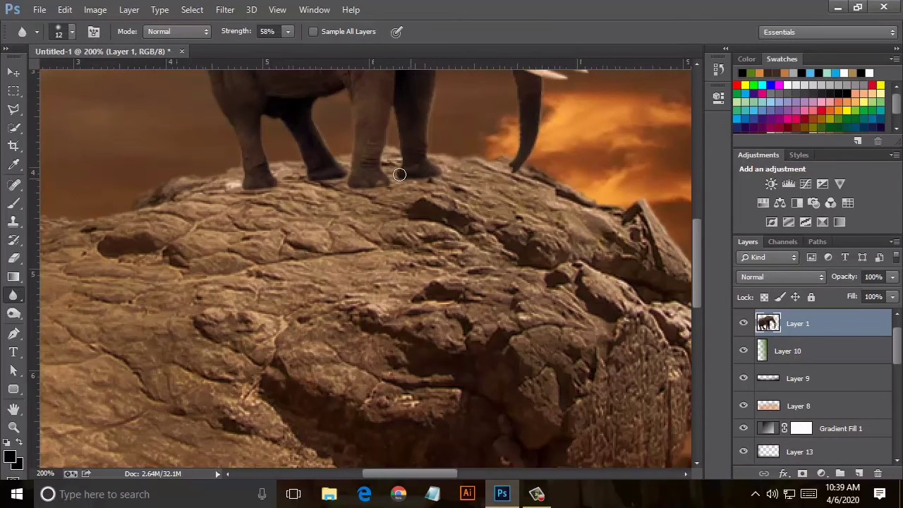
key("ctrl+minus")
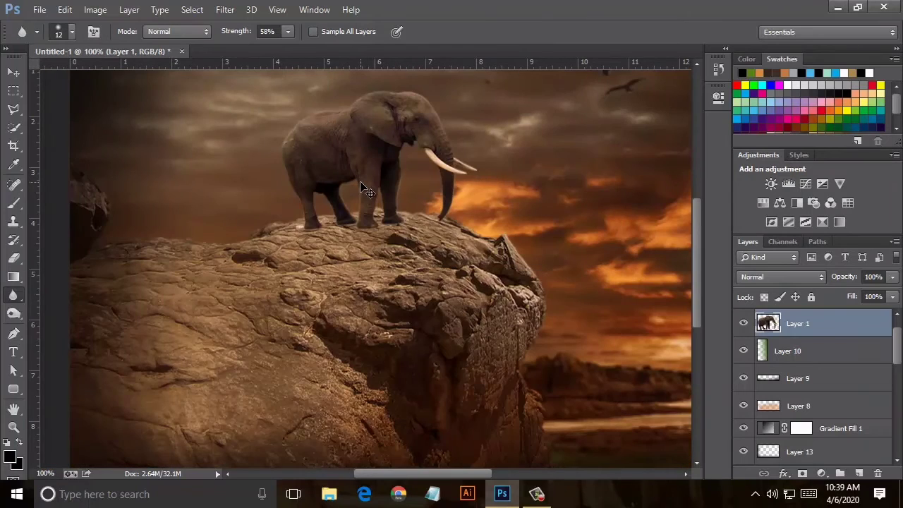
key("ctrl+minus")
left_click(13, 313)
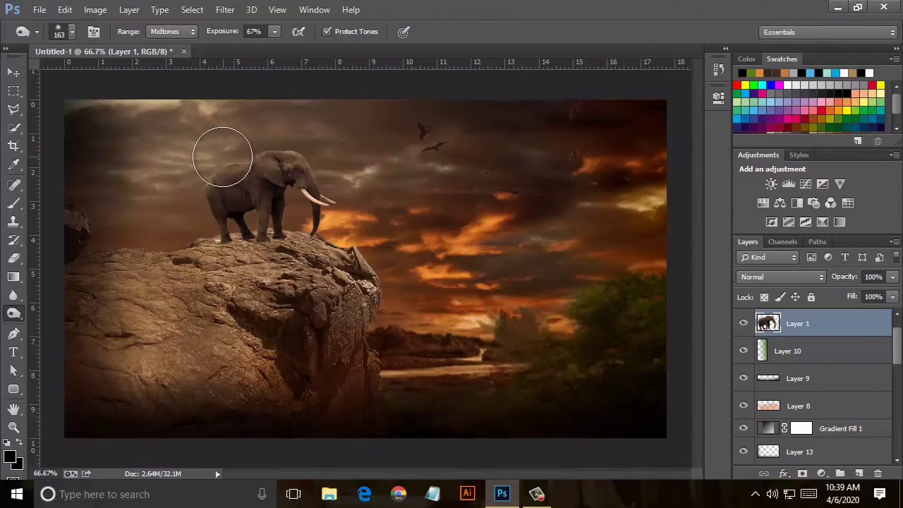
right_click(15, 315)
left_click(43, 313)
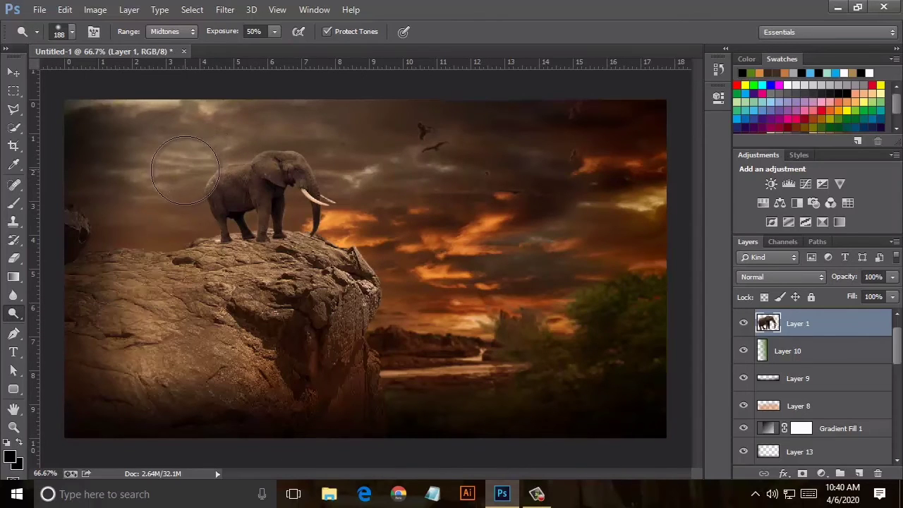
mouse_move(347, 202)
left_mouse_down()
mouse_move(338, 204)
mouse_move(316, 145)
left_mouse_up()
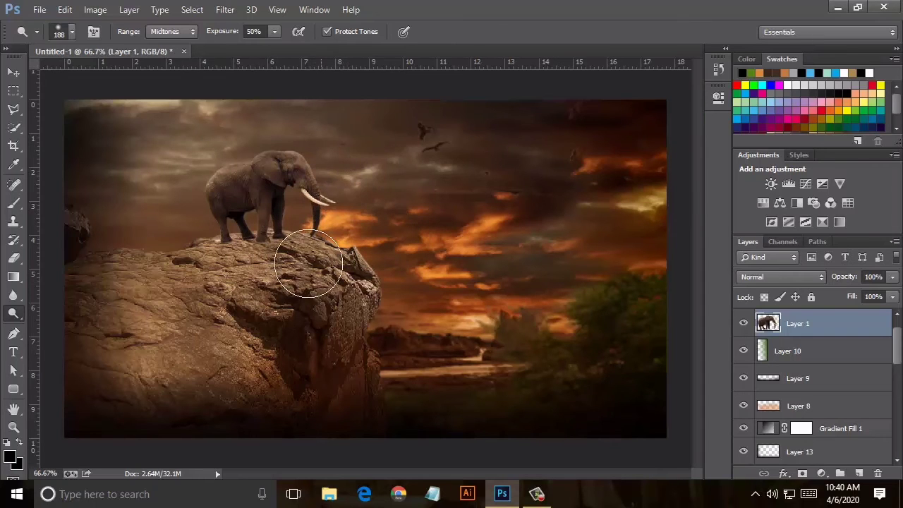
left_click_drag(309, 264, 277, 308)
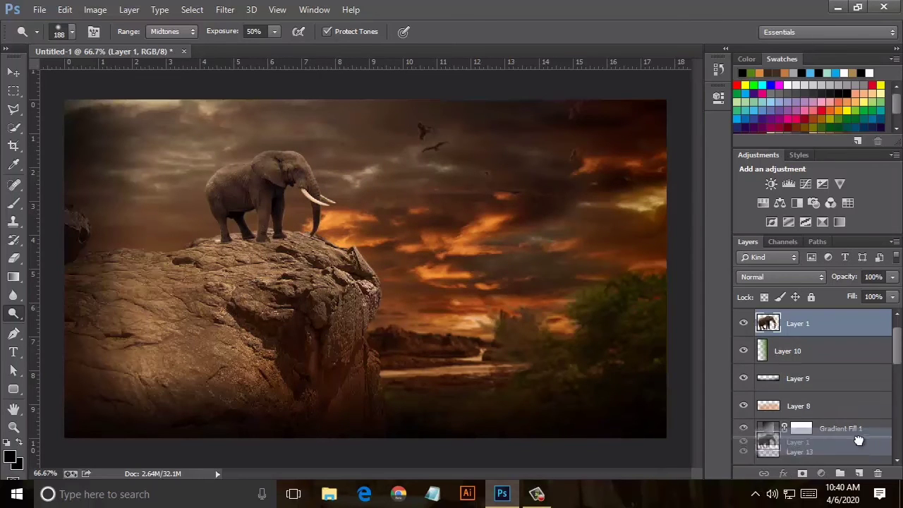
- Duplicate the elephant layer and crush the copy to a black silhouette with Levels
left_click_drag(831, 324, 858, 473)
left_click(95, 10)
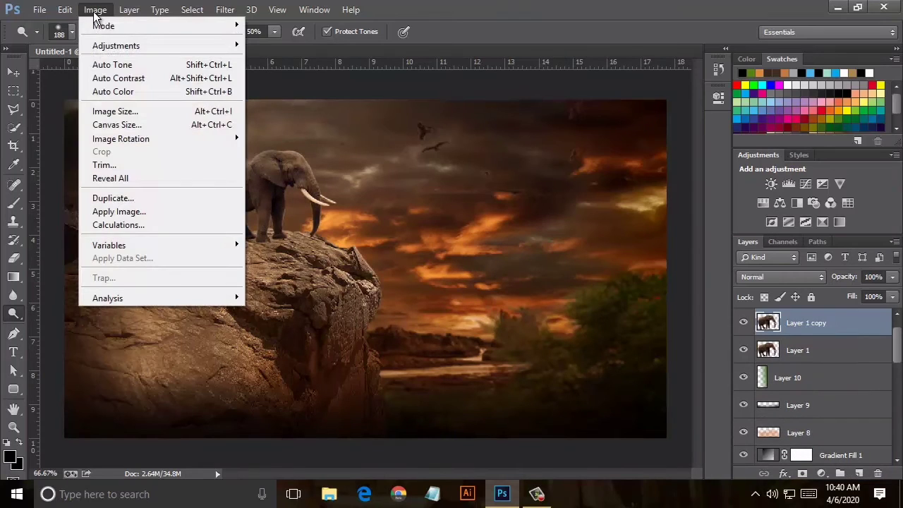
mouse_move(116, 46)
left_click(270, 59)
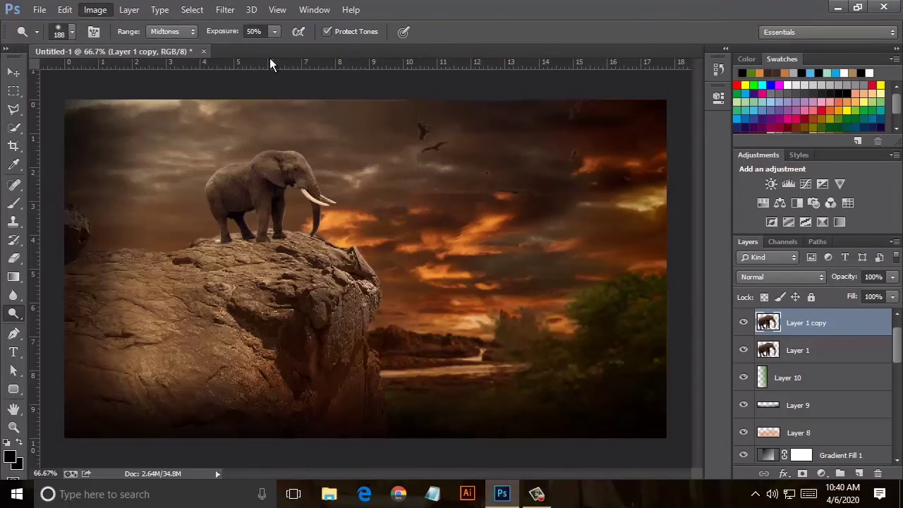
left_click_drag(549, 250, 664, 252)
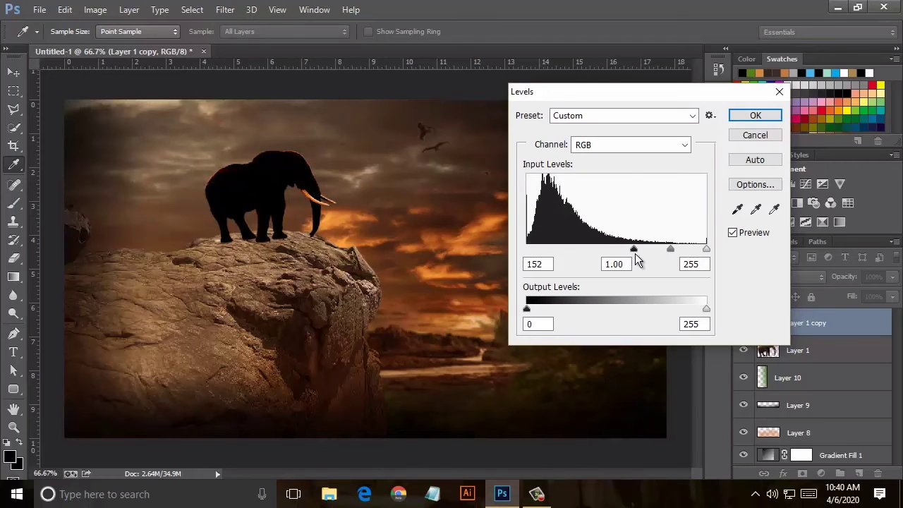
left_click(755, 115)
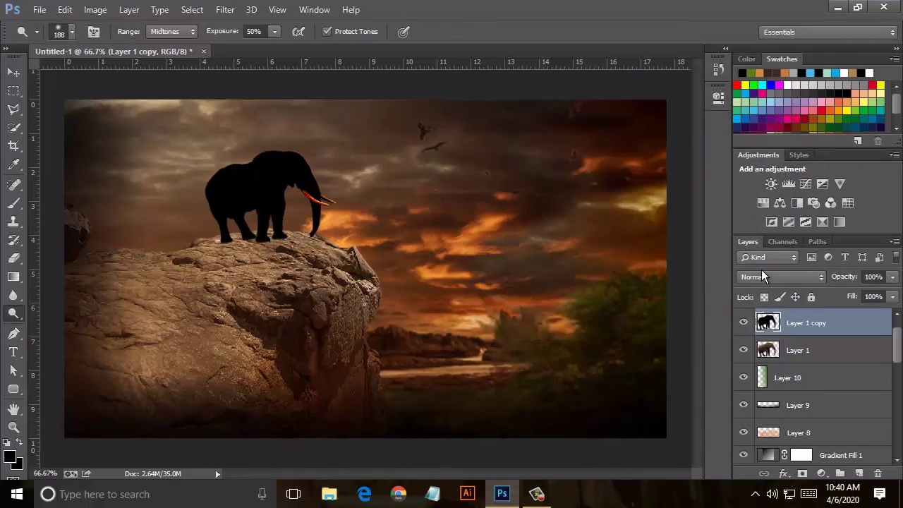
left_click(14, 71)
- Flip and squash the silhouette beneath the elephant as a shadow at 66% fill
key("ctrl+t")
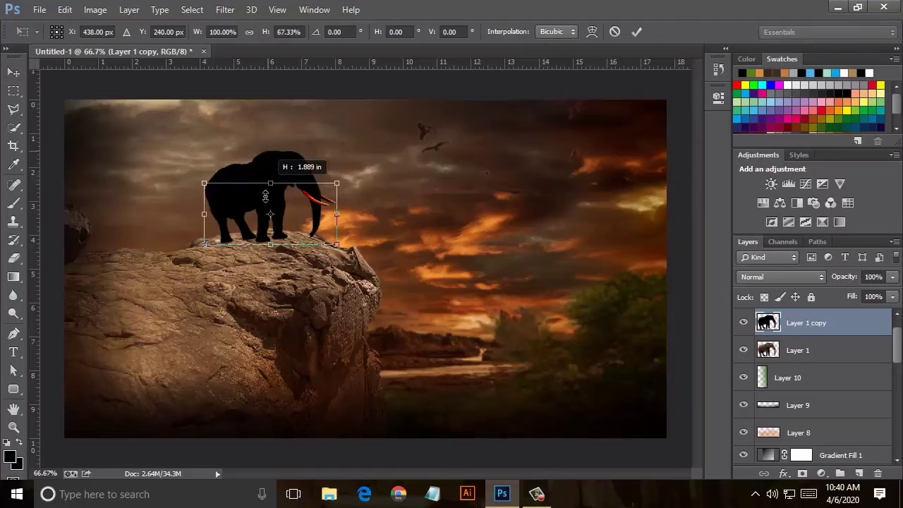
left_click_drag(270, 150, 255, 282)
left_click_drag(337, 262, 328, 262)
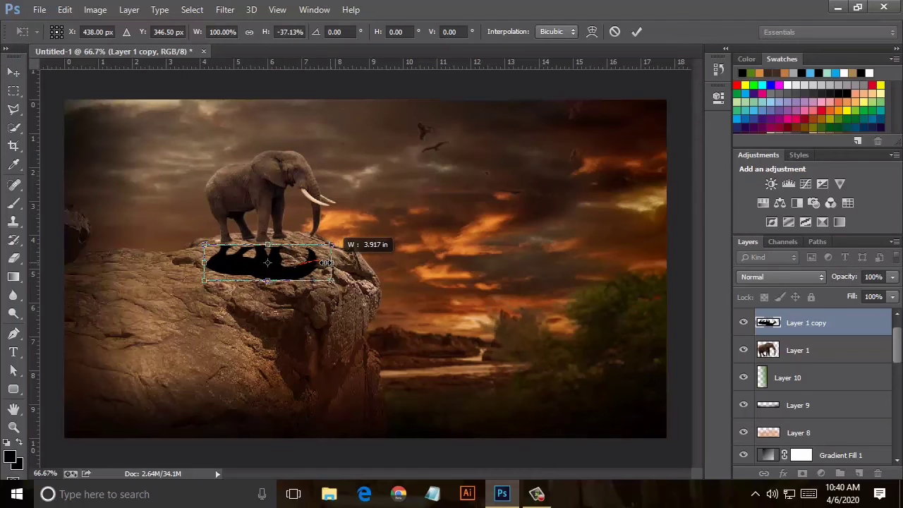
mouse_move(270, 244)
left_mouse_down()
mouse_move(267, 234)
mouse_move(265, 245)
left_mouse_up()
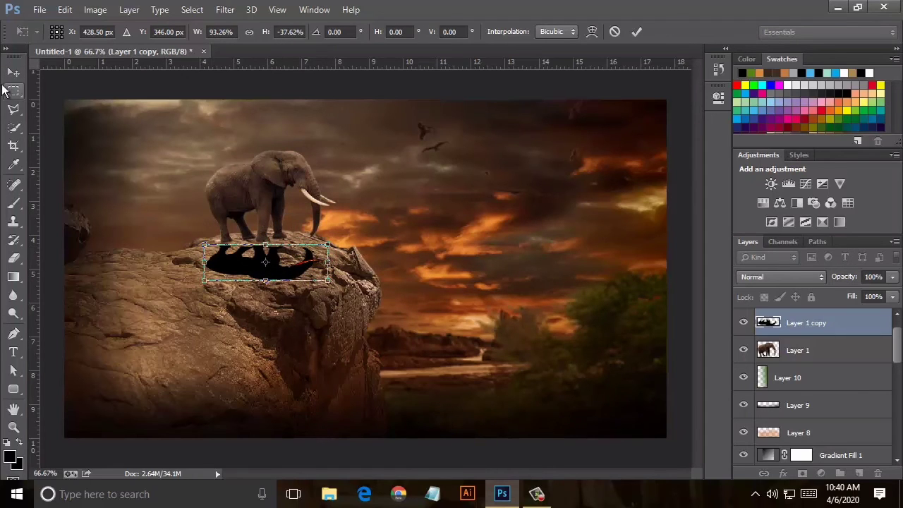
left_click(14, 71)
left_click(308, 175)
left_click_drag(892, 297, 867, 315)
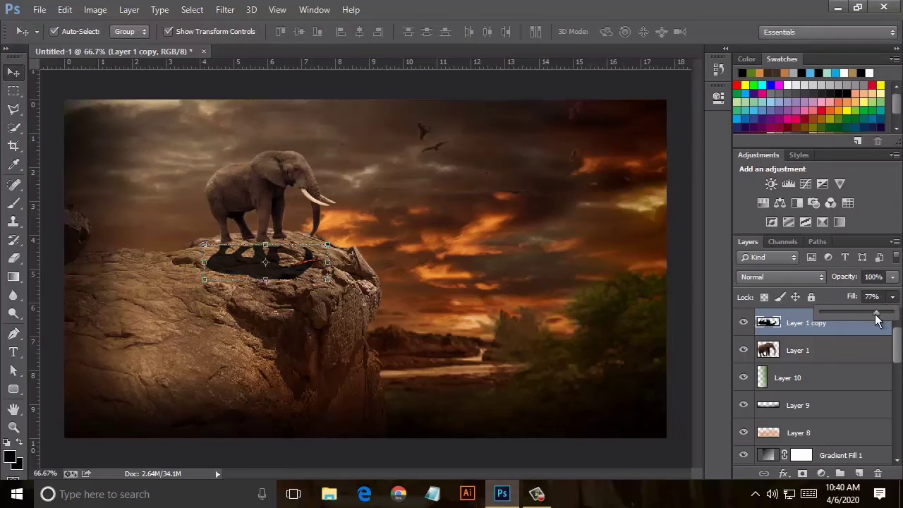
- Refine the shadow's height and position with a slight counter-clockwise rotation
key("ctrl+t")
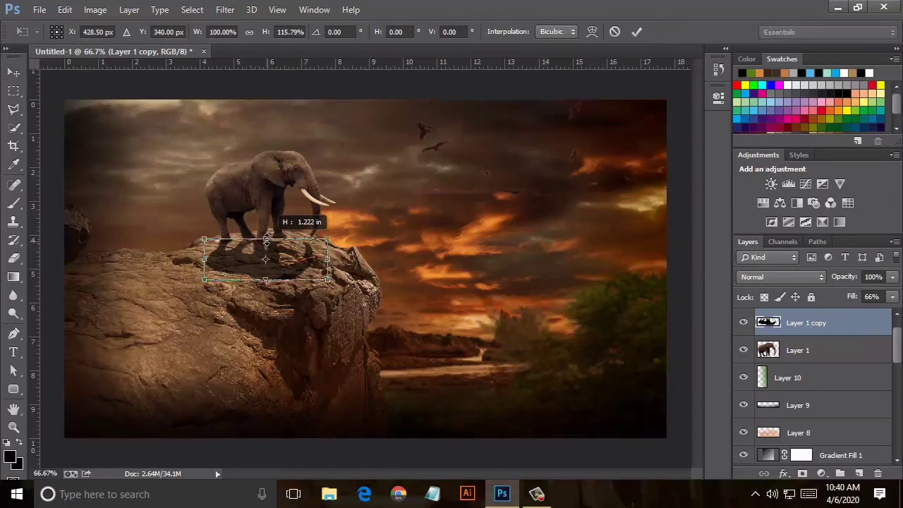
left_click_drag(265, 244, 265, 239)
key("ctrl+plus")
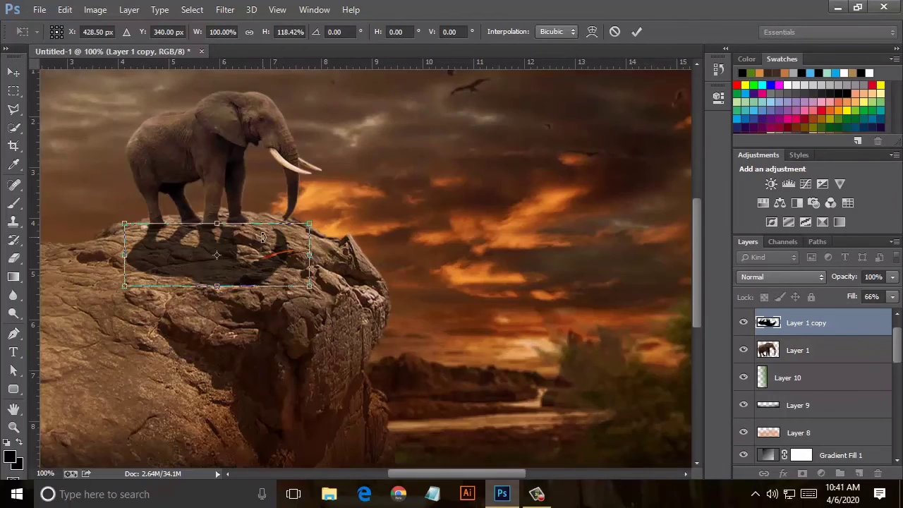
key("ctrl+plus")
left_click_drag(469, 474, 443, 476)
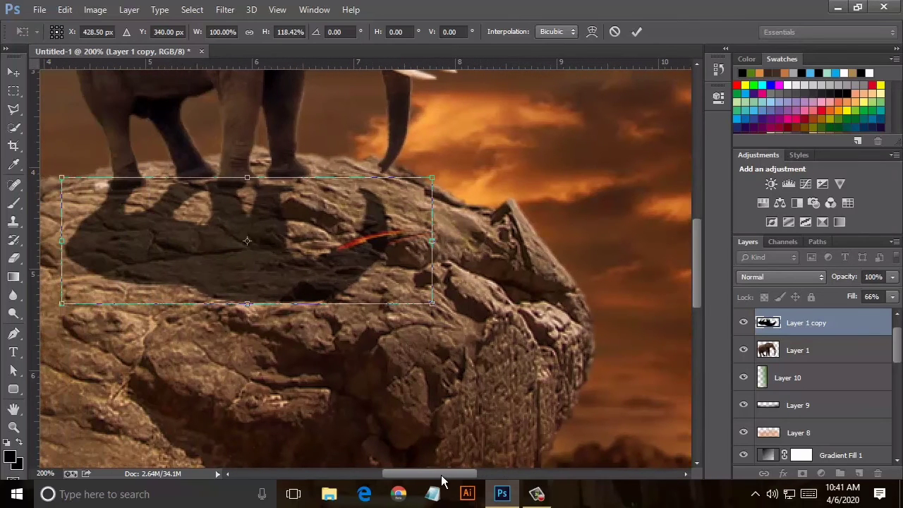
left_click_drag(245, 176, 246, 179)
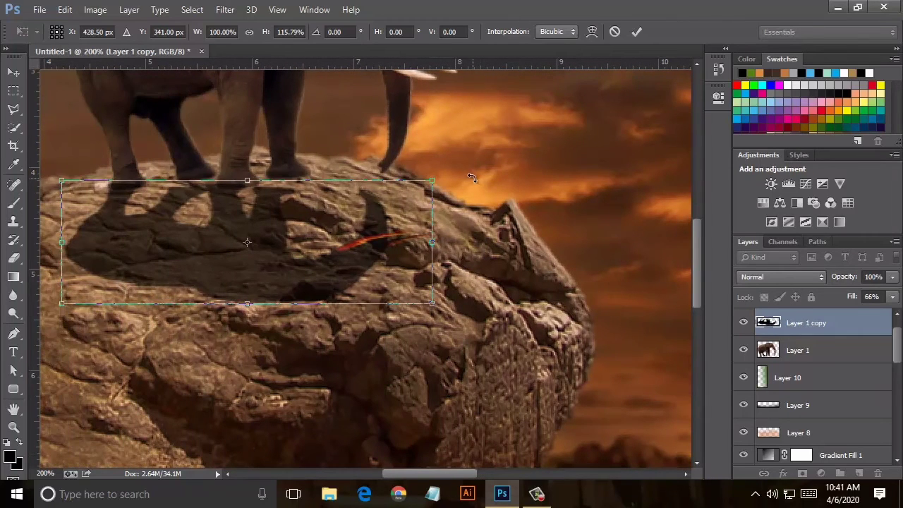
left_click_drag(472, 178, 461, 179)
left_click_drag(235, 221, 237, 222)
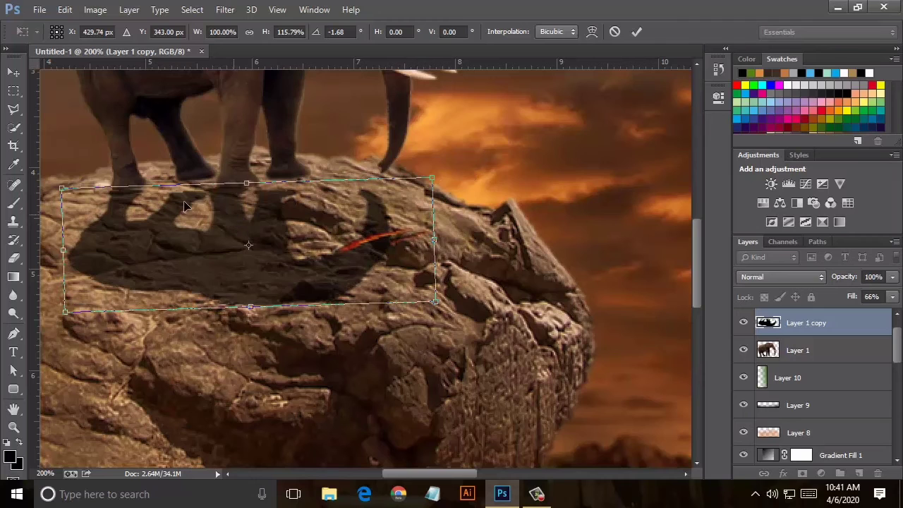
left_click(13, 72)
left_click(294, 170)
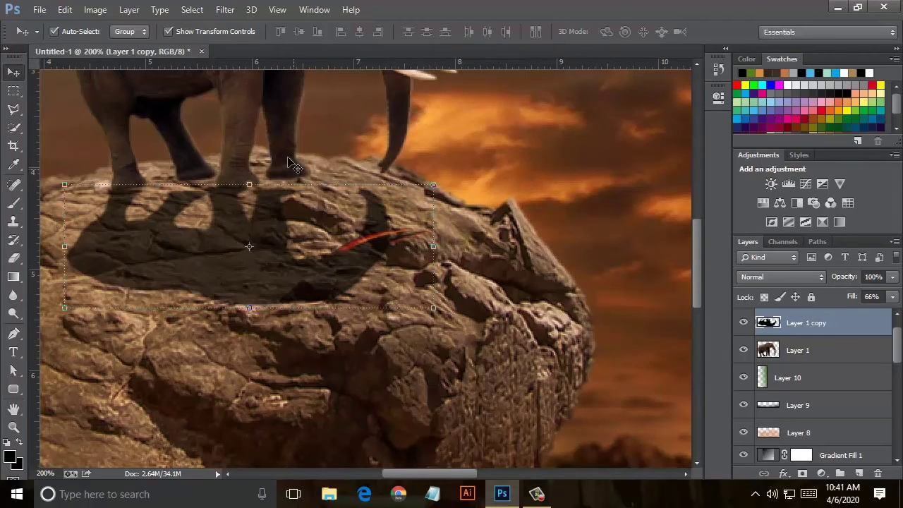
left_click(225, 9)
- Box-blur the shadow with a slightly raised radius and fade it to 45% fill
left_click(457, 253)
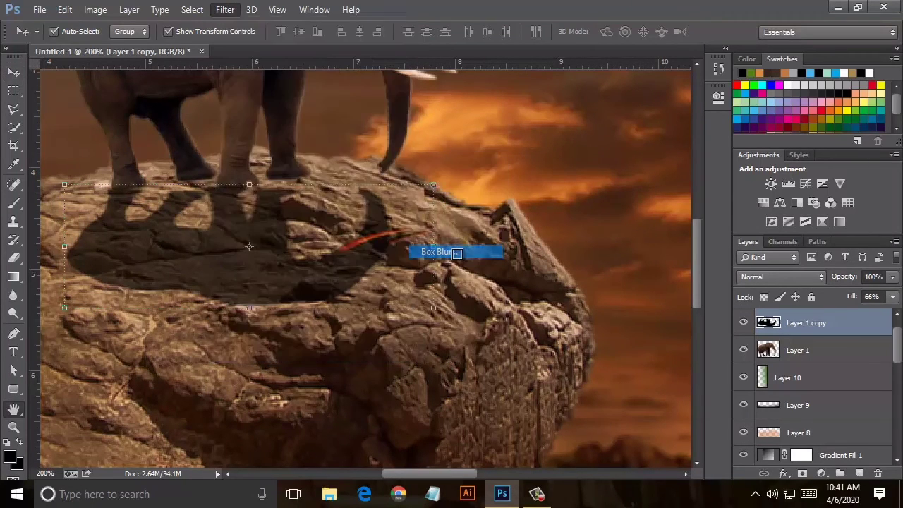
key("Up")
key("Up")
key("Up")
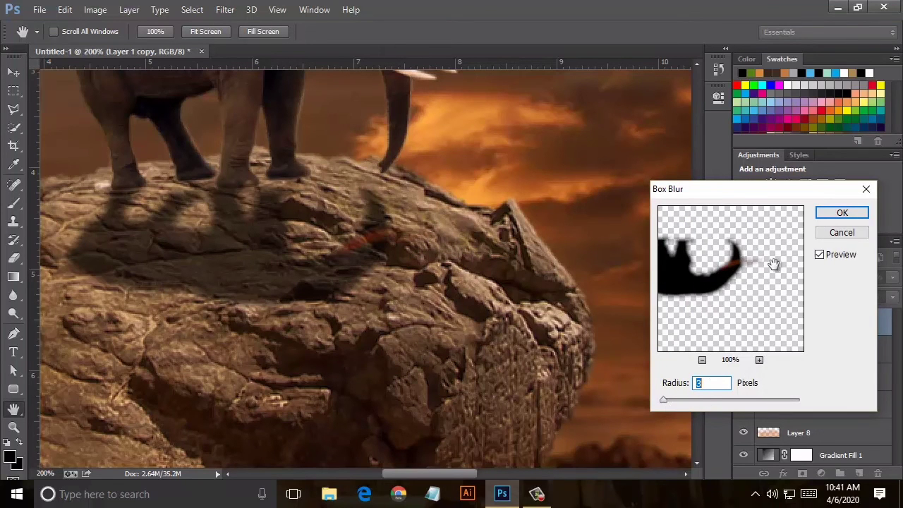
left_click(842, 212)
key("ctrl+minus")
key("ctrl+minus")
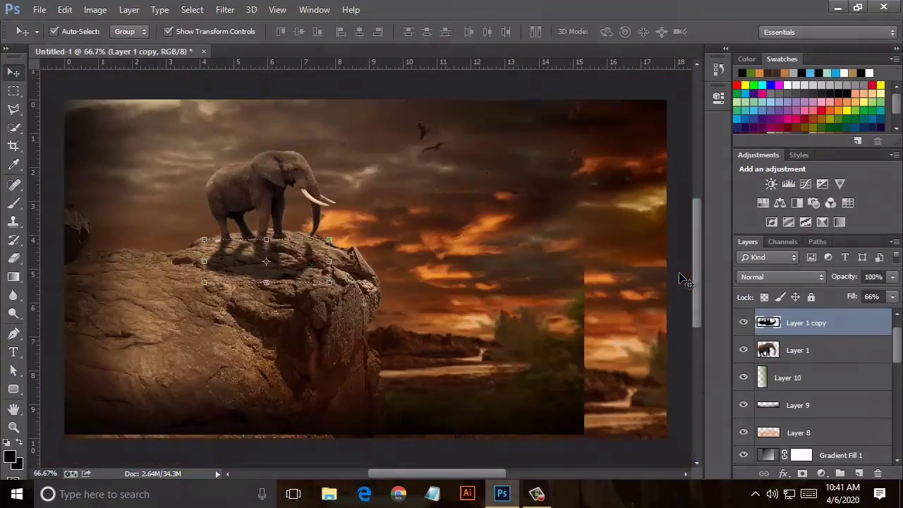
left_click(892, 297)
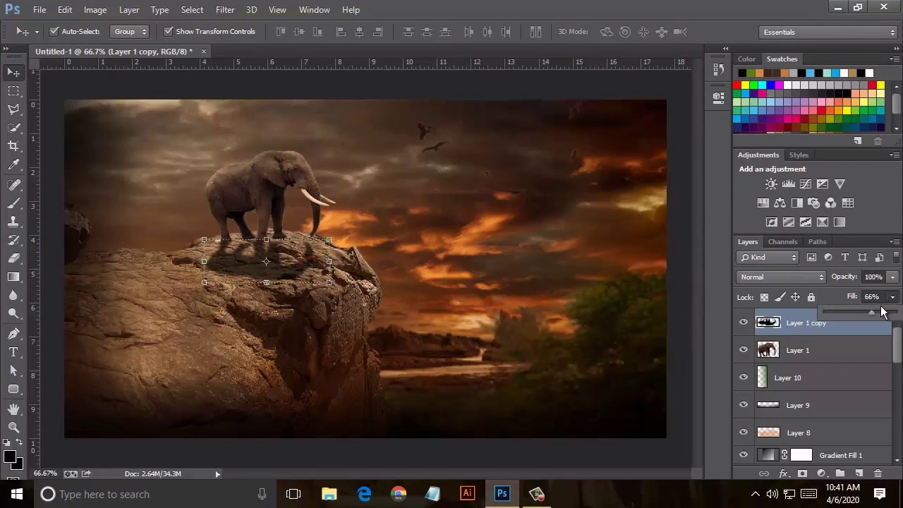
left_click_drag(858, 310, 856, 310)
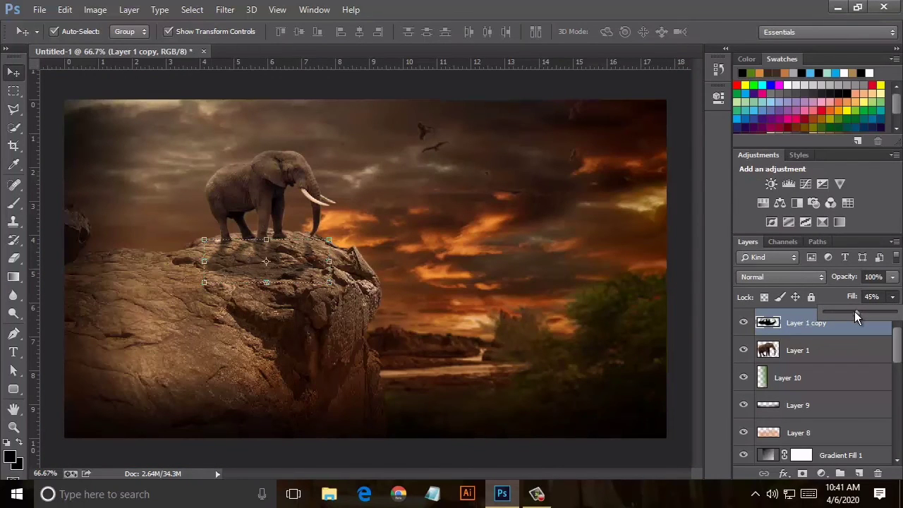
scroll(776, 358, "down", 2)
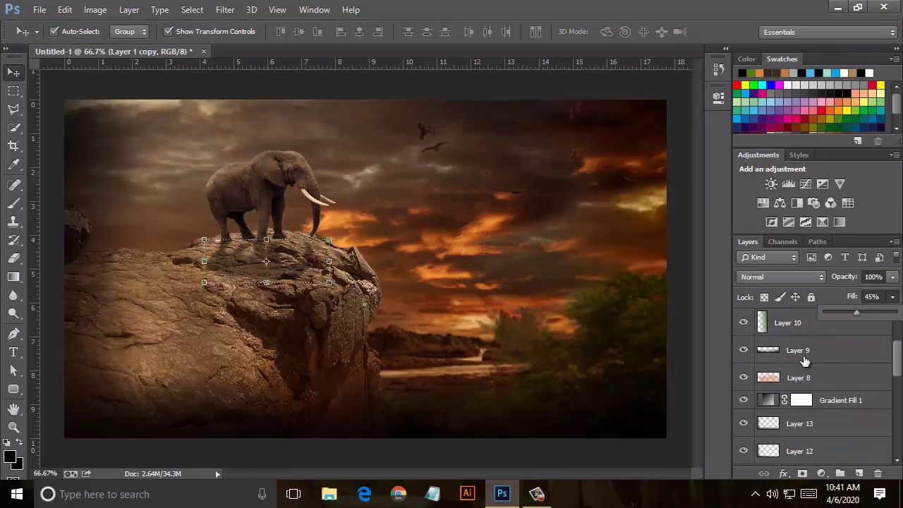
scroll(780, 369, "up", 2)
scroll(797, 397, "down", 4)
scroll(776, 401, "down", 3)
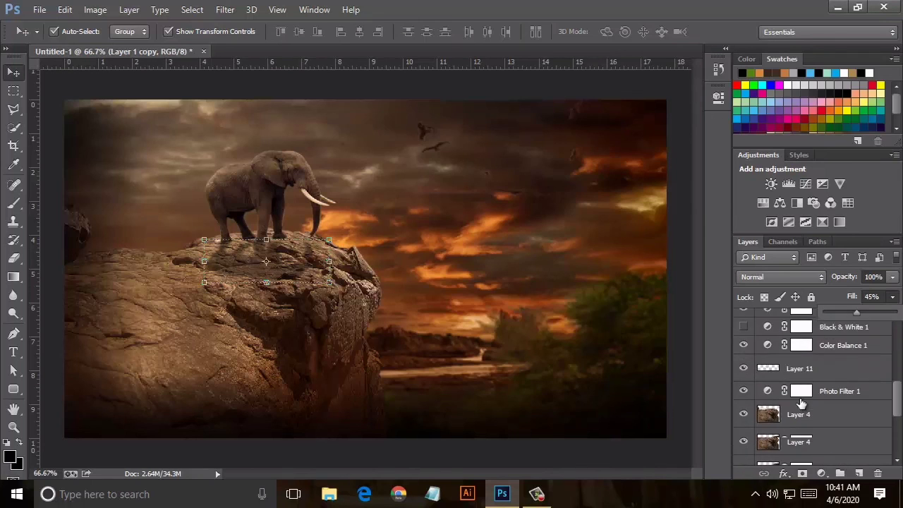
scroll(744, 402, "down", 3)
scroll(743, 388, "down", 1)
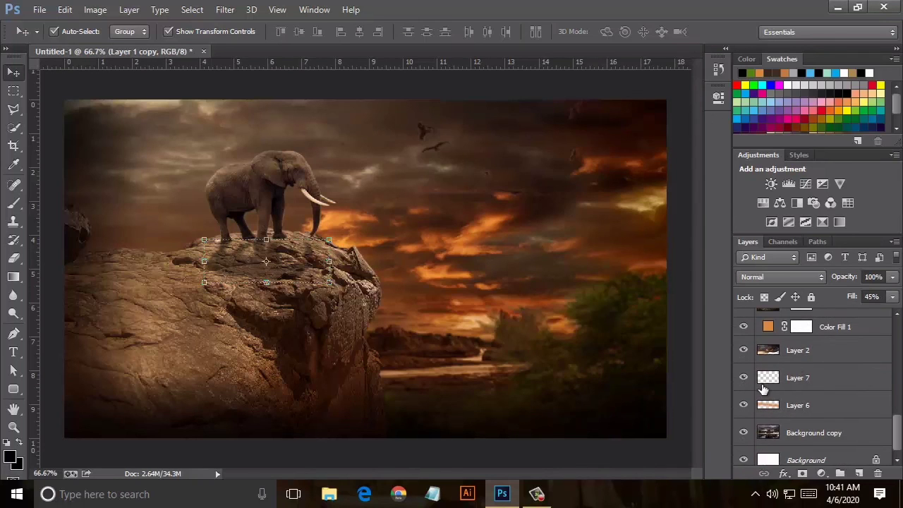
scroll(744, 385, "up", 3)
scroll(743, 384, "up", 3)
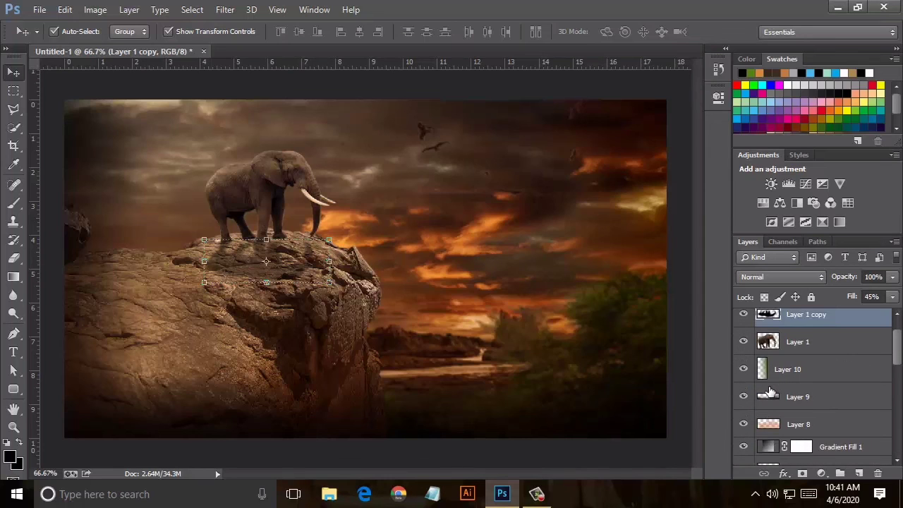
scroll(768, 390, "up", 4)
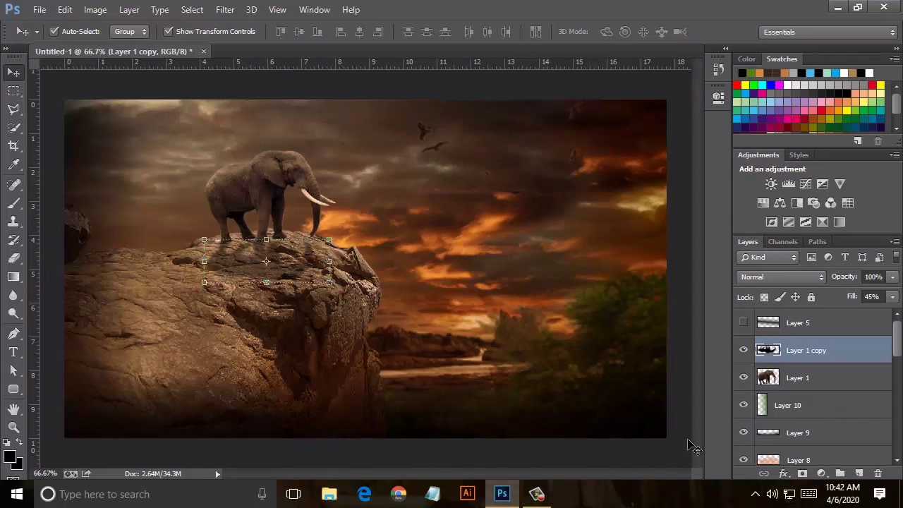